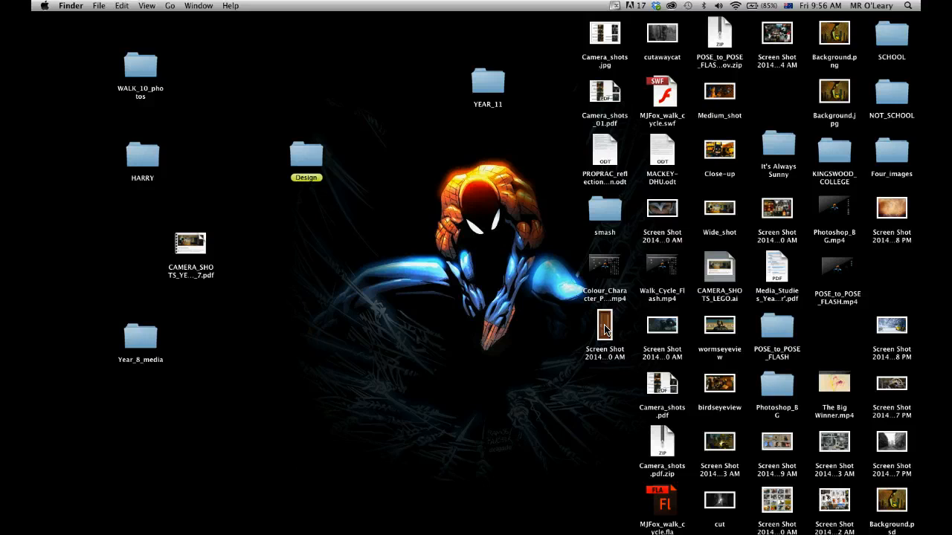
- Open the wooden door screenshot from the desktop to view the image, and close it again
{"action": "left_click", "coordinate": [604, 329]}
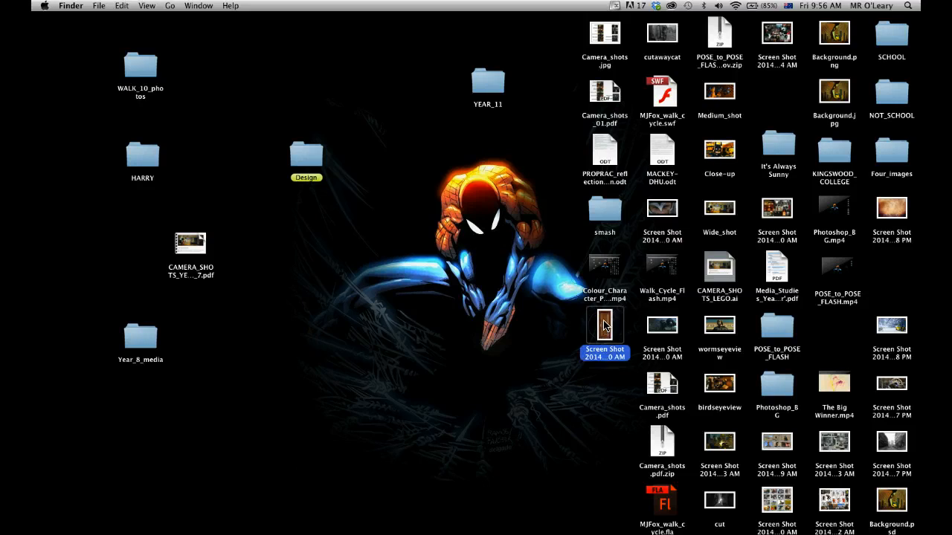
{"action": "double_click", "coordinate": [604, 325]}
{"action": "left_click", "coordinate": [209, 64]}
{"action": "left_click_drag", "start_coordinate": [156, 26], "coordinate": [435, 207]}
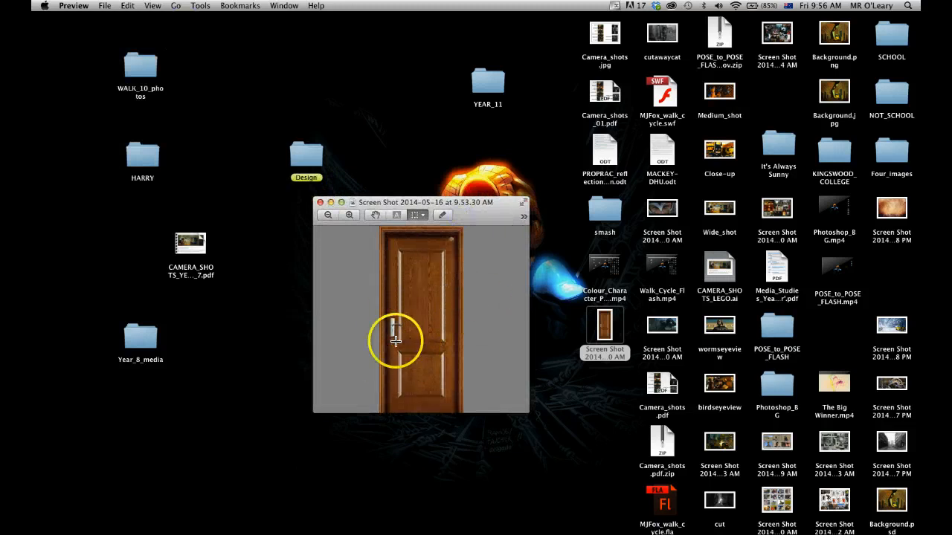
{"action": "left_click", "coordinate": [320, 203]}
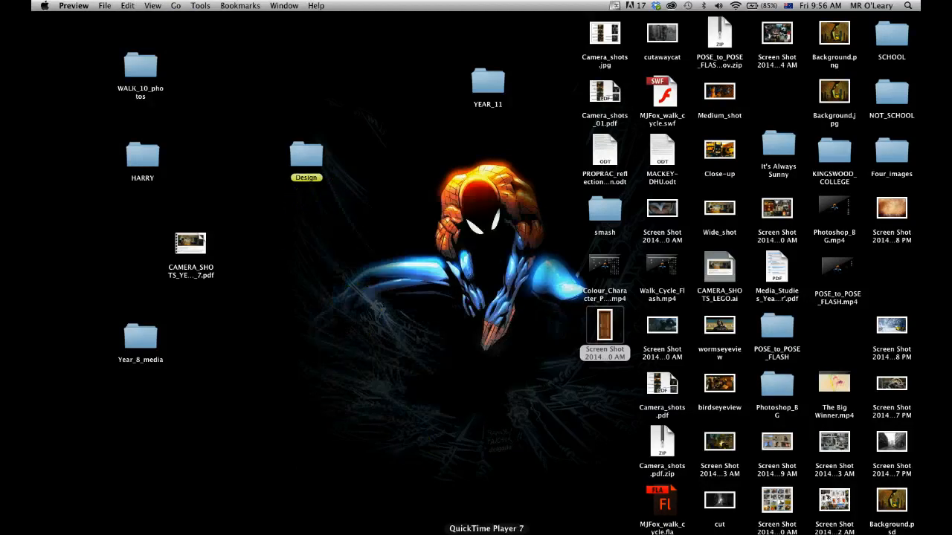
- Switch to Flash Professional CC and create a new ActionScript 3.0 document
{"action": "left_click", "coordinate": [419, 472]}
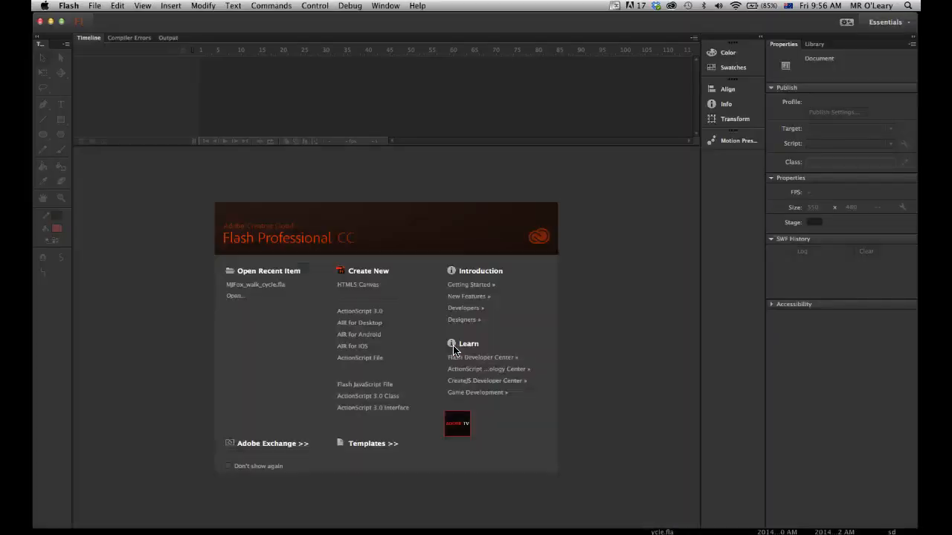
{"action": "left_click", "coordinate": [452, 344]}
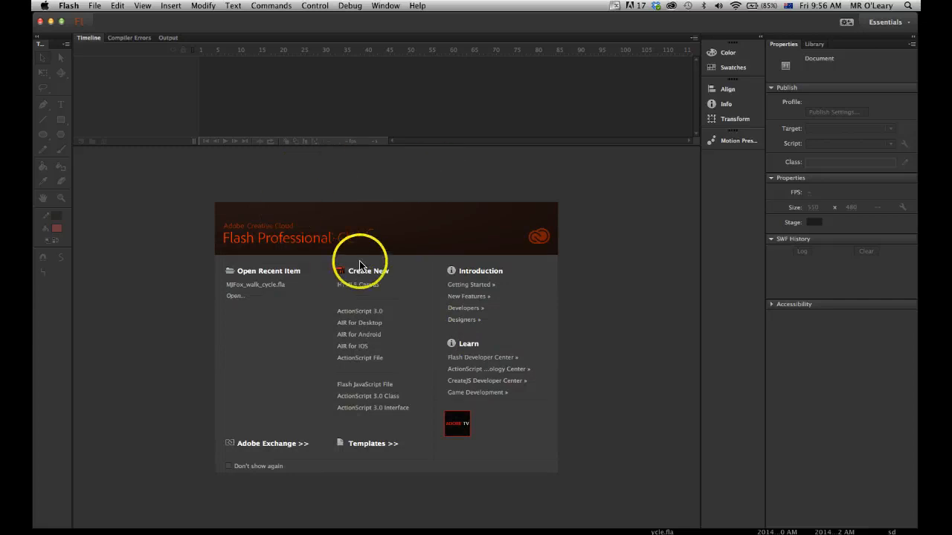
{"action": "left_click", "coordinate": [364, 311]}
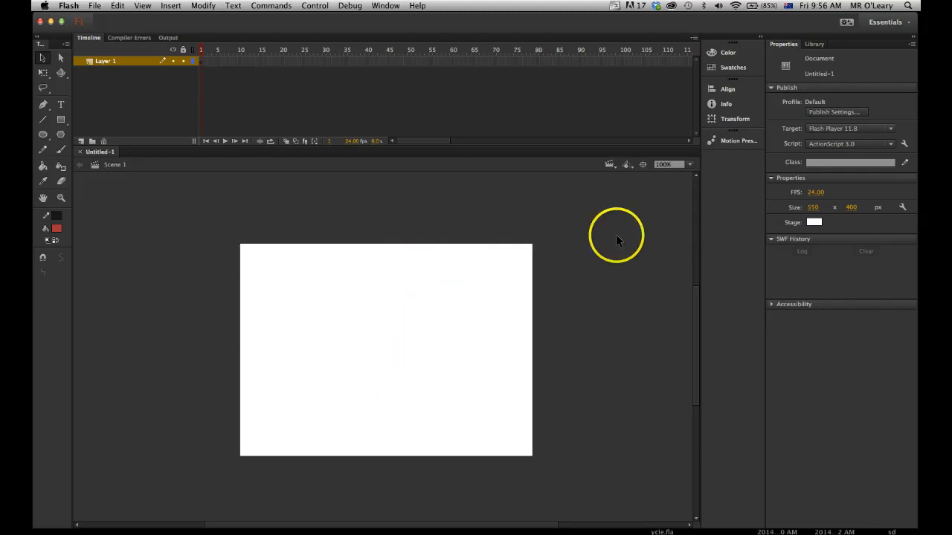
- Set the document's stage size to 1280 x 720 px
{"action": "left_click", "coordinate": [814, 208]}
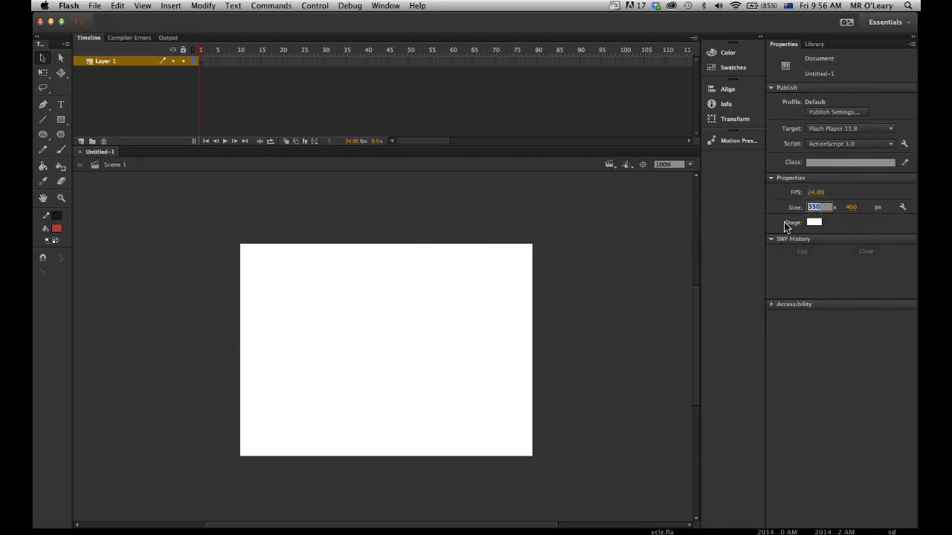
{"action": "type", "text": "1280"}
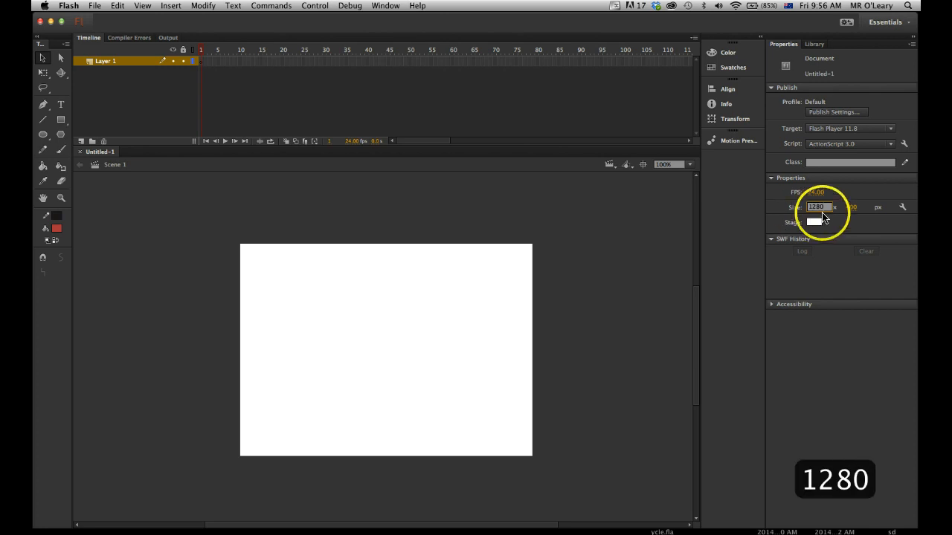
{"action": "left_click", "coordinate": [855, 208]}
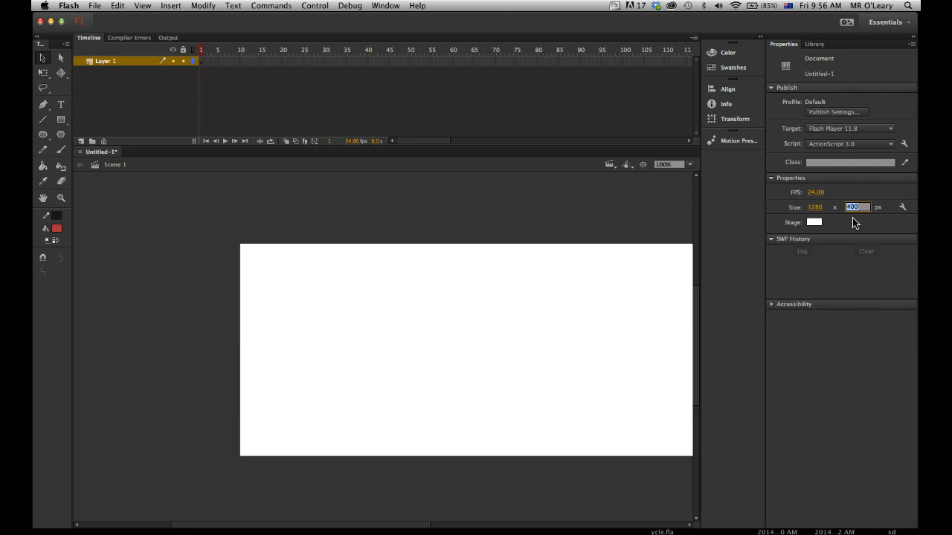
{"action": "type", "text": "720"}
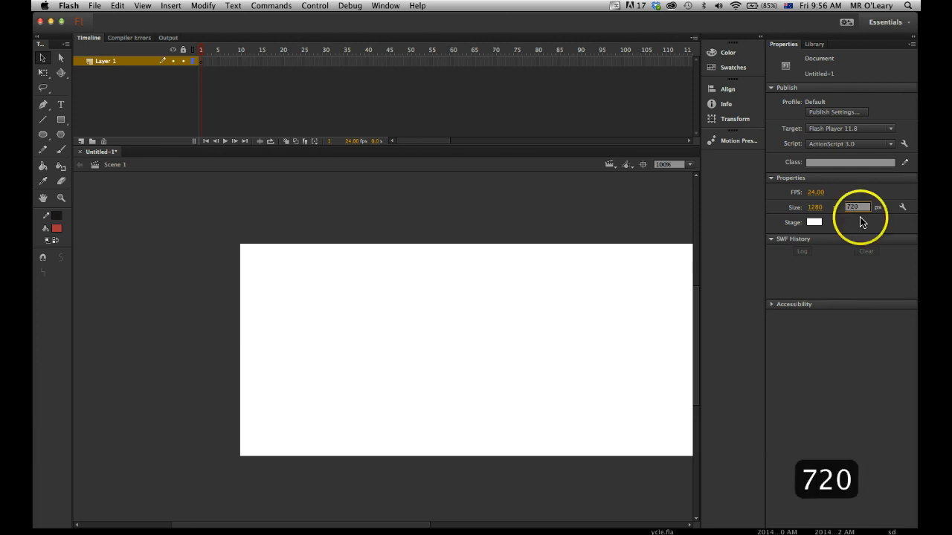
{"action": "left_click", "coordinate": [844, 289]}
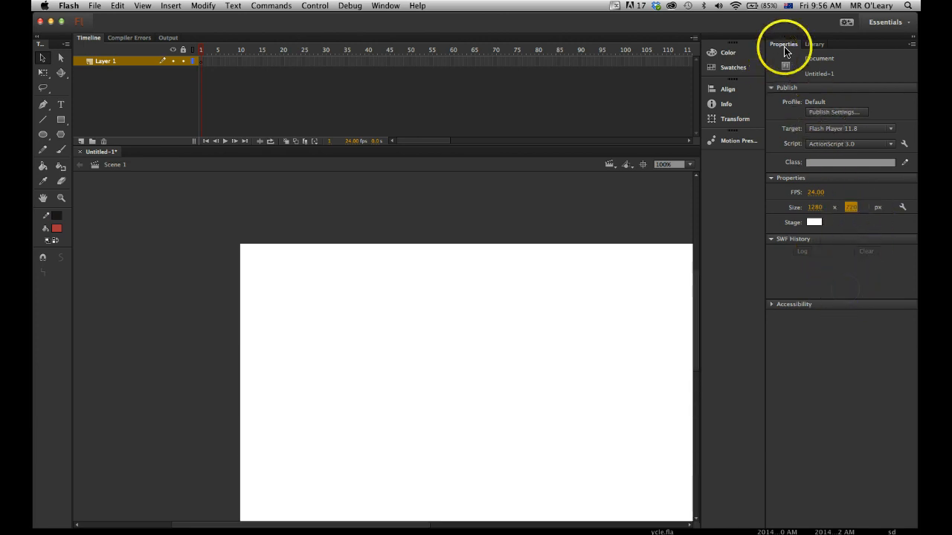
- Examine the resized stage at different magnifications, ending with the whole stage centred at 75% zoom
{"action": "key", "text": "space"}
{"action": "left_click_drag", "start_coordinate": [526, 320], "coordinate": [347, 258]}
{"action": "key", "text": "z"}
{"action": "left_click", "coordinate": [363, 257], "text": "alt"}
{"action": "key", "text": "space"}
{"action": "left_click_drag", "start_coordinate": [384, 328], "coordinate": [377, 270]}
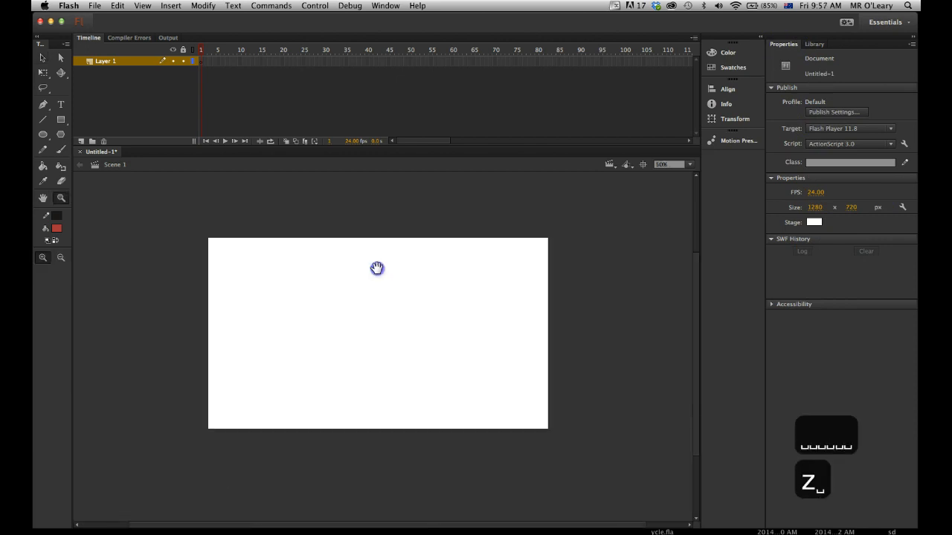
{"action": "left_click_drag", "start_coordinate": [203, 231], "coordinate": [628, 443]}
{"action": "key", "text": "z"}
{"action": "left_click", "coordinate": [341, 337]}
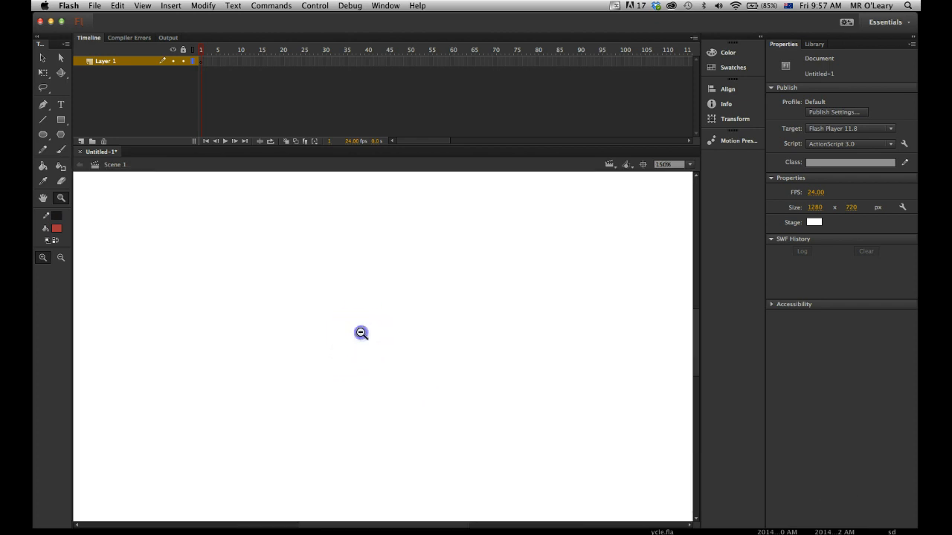
{"action": "left_click", "coordinate": [361, 333], "text": "alt"}
{"action": "key", "text": "space"}
{"action": "left_click_drag", "start_coordinate": [441, 390], "coordinate": [426, 366]}
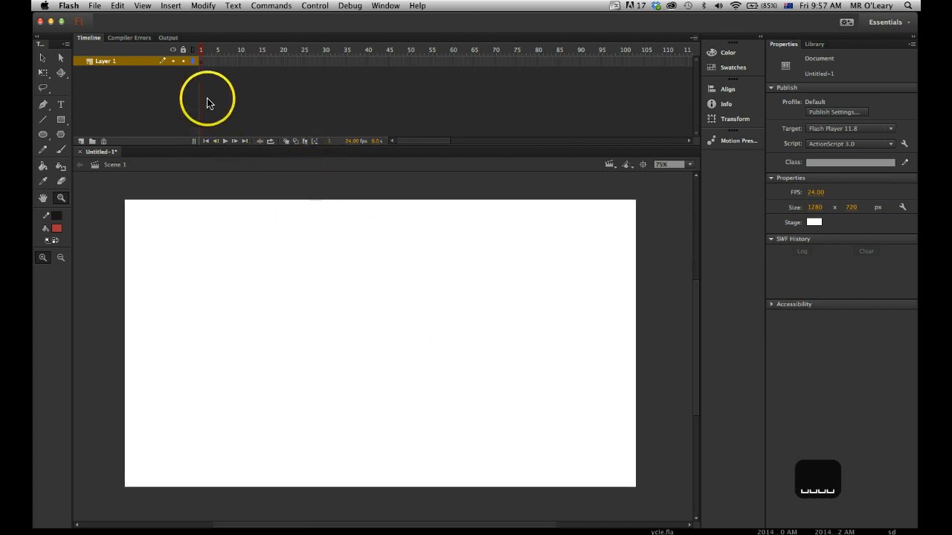
- Import the door screenshot taken at 9.53.30 AM from the Desktop folder into the library
{"action": "left_click", "coordinate": [95, 6]}
{"action": "mouse_move", "coordinate": [121, 145]}
{"action": "left_click", "coordinate": [222, 153]}
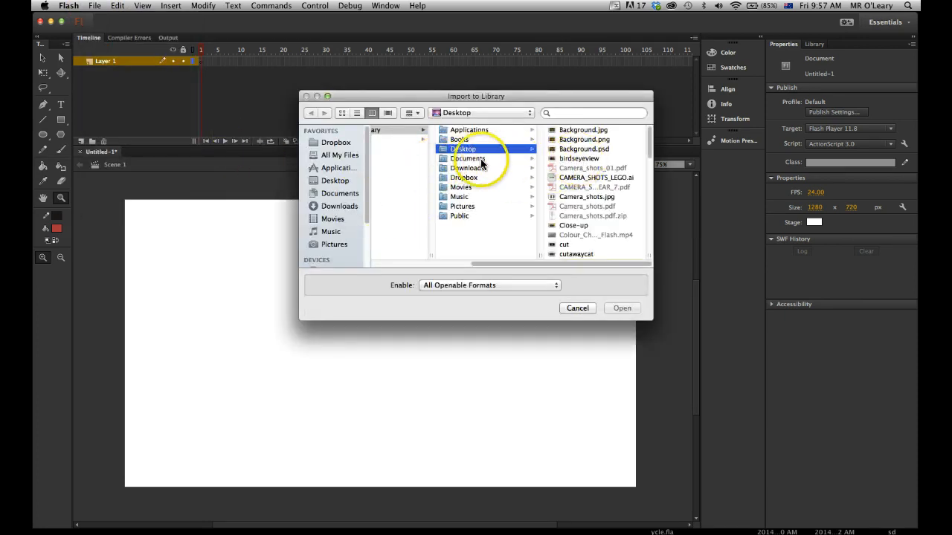
{"action": "left_click_drag", "start_coordinate": [648, 144], "coordinate": [651, 245]}
{"action": "left_click", "coordinate": [588, 180]}
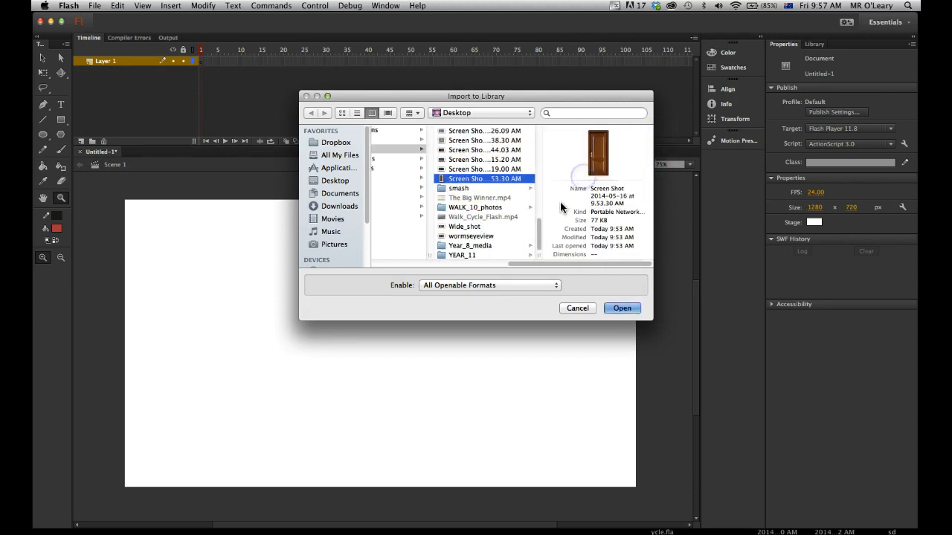
{"action": "left_click", "coordinate": [620, 308]}
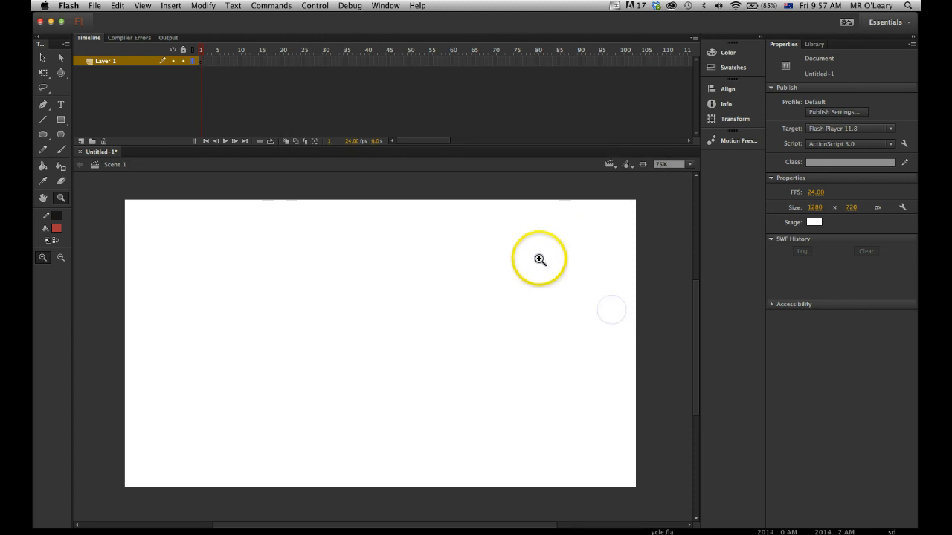
- Place the imported door image from the library near the centre of the stage
{"action": "left_click", "coordinate": [814, 46]}
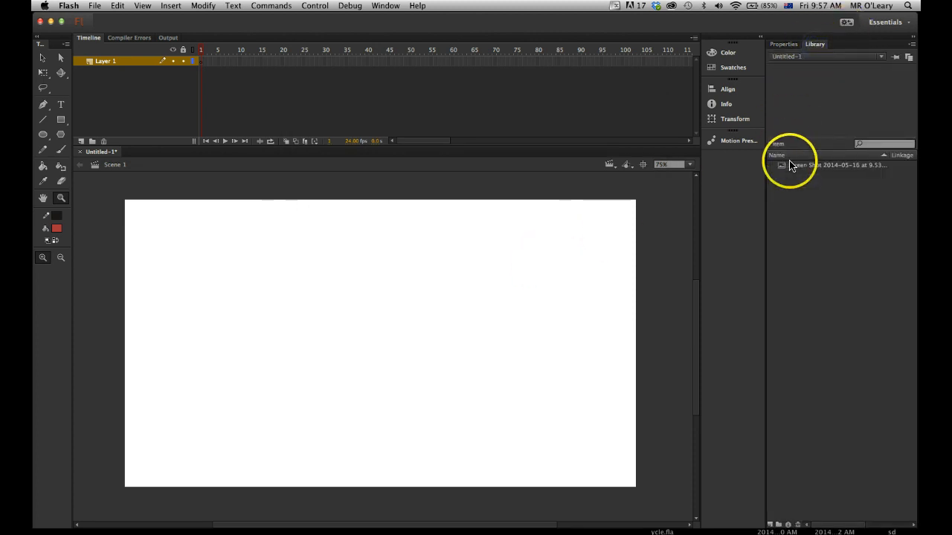
{"action": "left_click", "coordinate": [799, 165]}
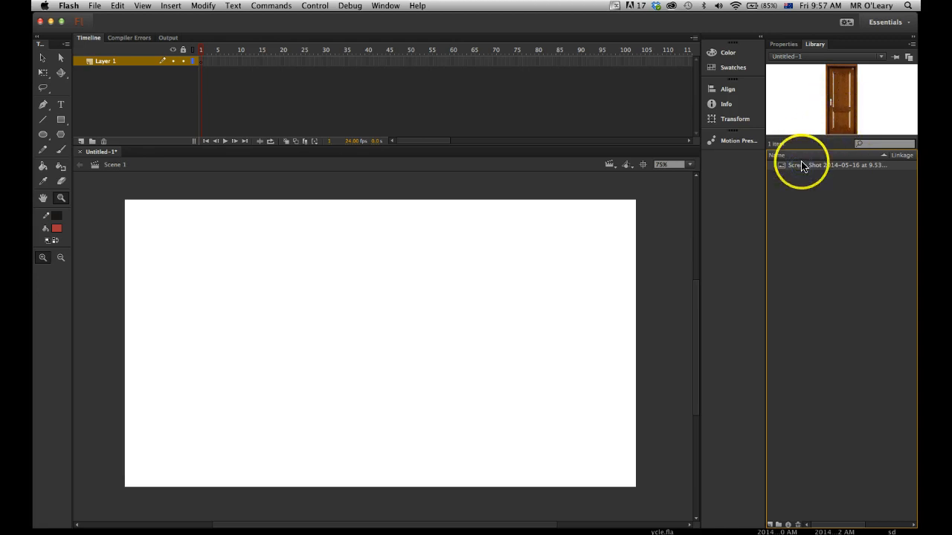
{"action": "left_click_drag", "start_coordinate": [784, 169], "coordinate": [678, 247]}
{"action": "left_click_drag", "start_coordinate": [384, 340], "coordinate": [377, 347]}
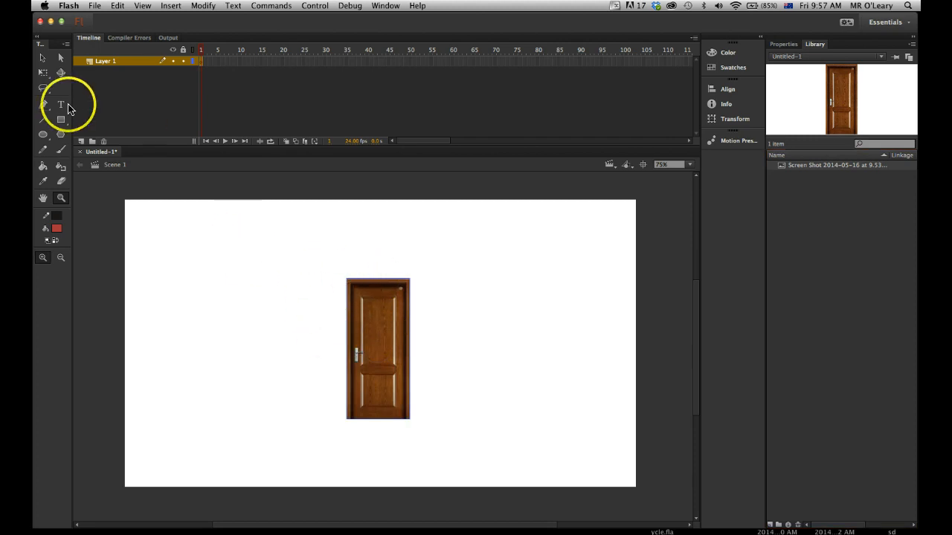
- Move the door image a little to the left of the stage's centre with the Selection tool and select the whole image
{"action": "left_click", "coordinate": [43, 58]}
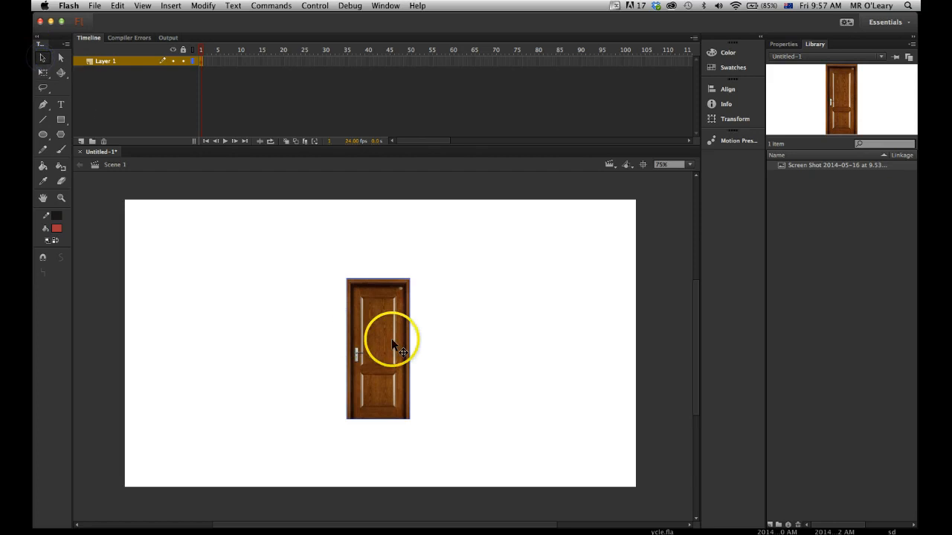
{"action": "left_click_drag", "start_coordinate": [284, 239], "coordinate": [494, 449]}
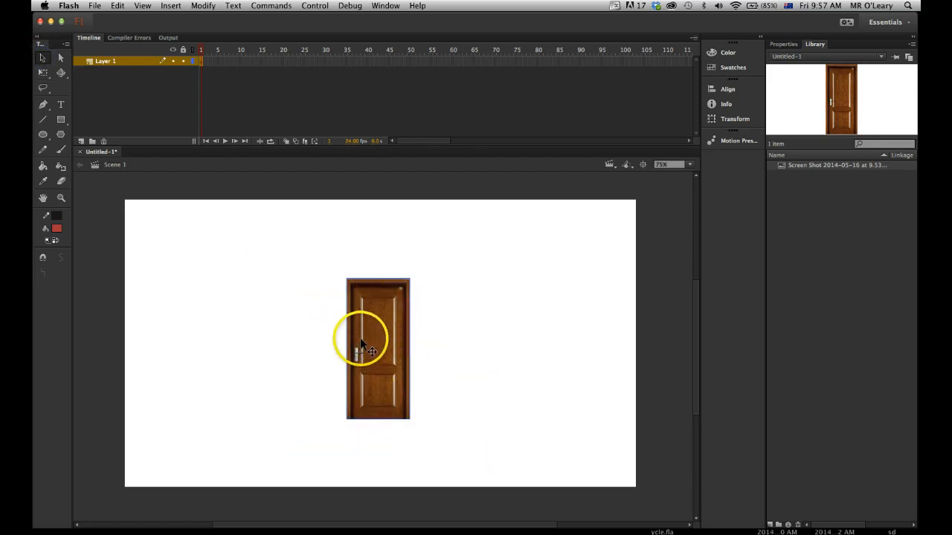
{"action": "mouse_move", "coordinate": [356, 328]}
{"action": "left_mouse_down"}
{"action": "mouse_move", "coordinate": [278, 325]}
{"action": "mouse_move", "coordinate": [393, 334]}
{"action": "mouse_move", "coordinate": [346, 332]}
{"action": "mouse_move", "coordinate": [354, 319]}
{"action": "left_mouse_up"}
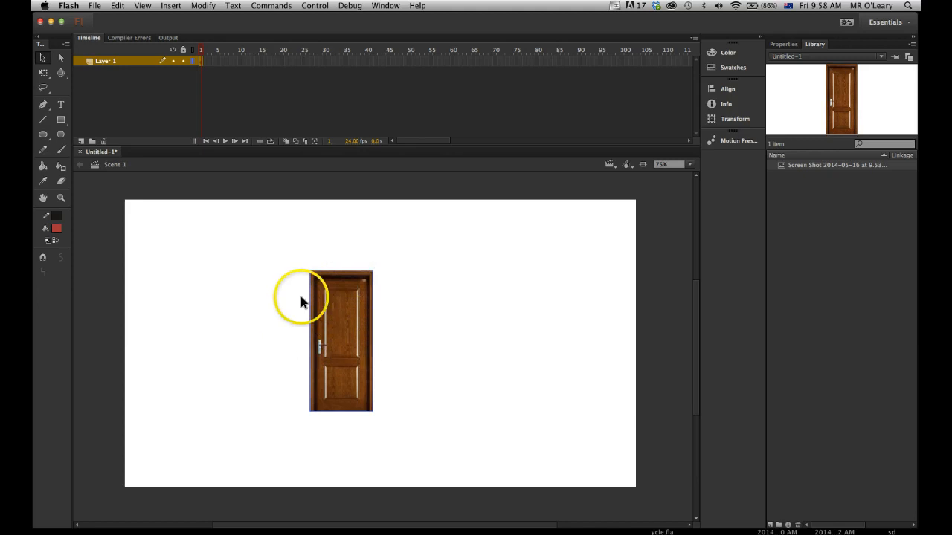
{"action": "left_click_drag", "start_coordinate": [341, 321], "coordinate": [307, 321]}
{"action": "left_click", "coordinate": [266, 244]}
{"action": "left_click", "coordinate": [283, 247]}
{"action": "left_click_drag", "start_coordinate": [283, 248], "coordinate": [391, 426]}
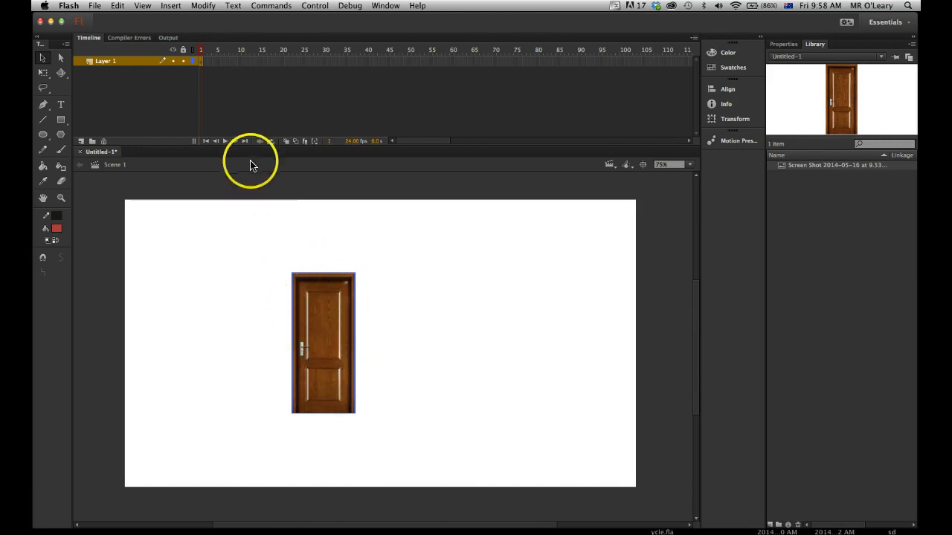
{"action": "left_click_drag", "start_coordinate": [278, 254], "coordinate": [380, 430]}
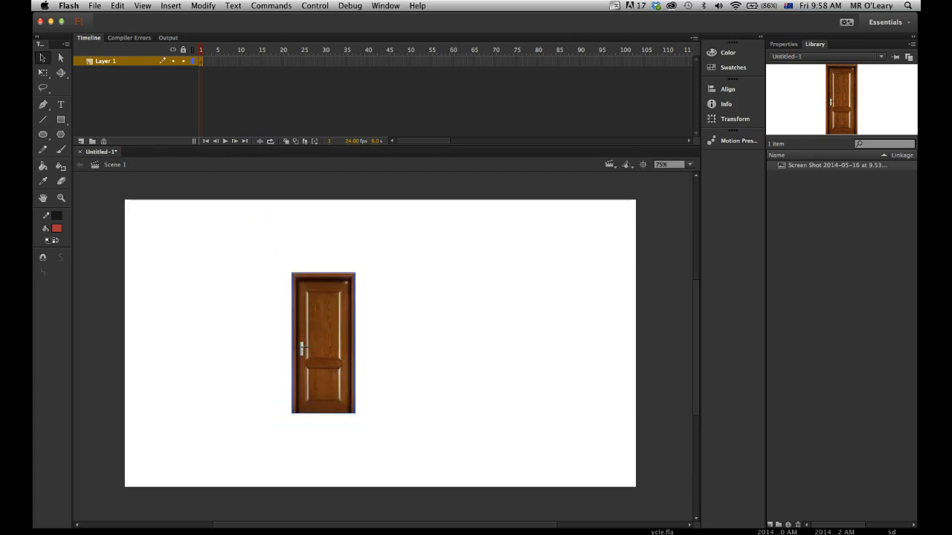
- Try to trace the door bitmap with a color threshold of 500 and deselect the traced shape
{"action": "left_click", "coordinate": [198, 6]}
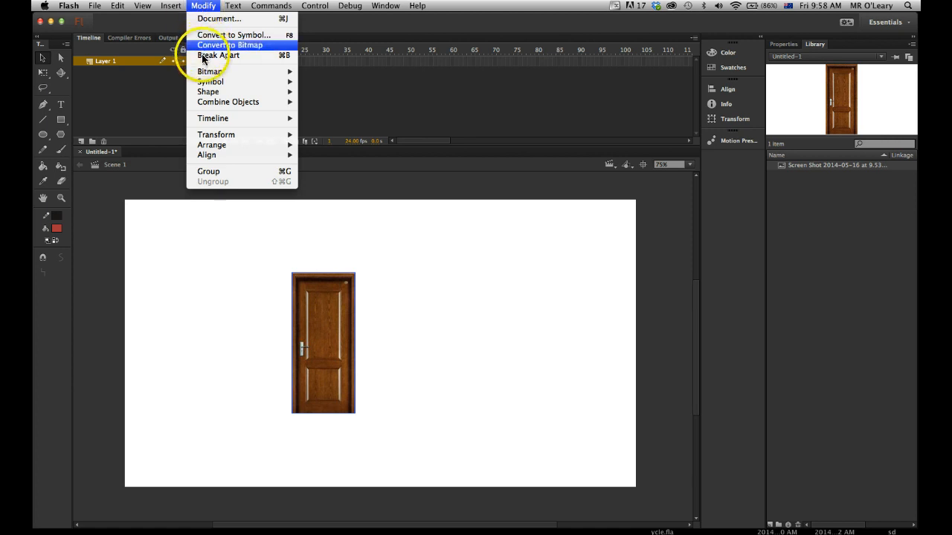
{"action": "mouse_move", "coordinate": [205, 75]}
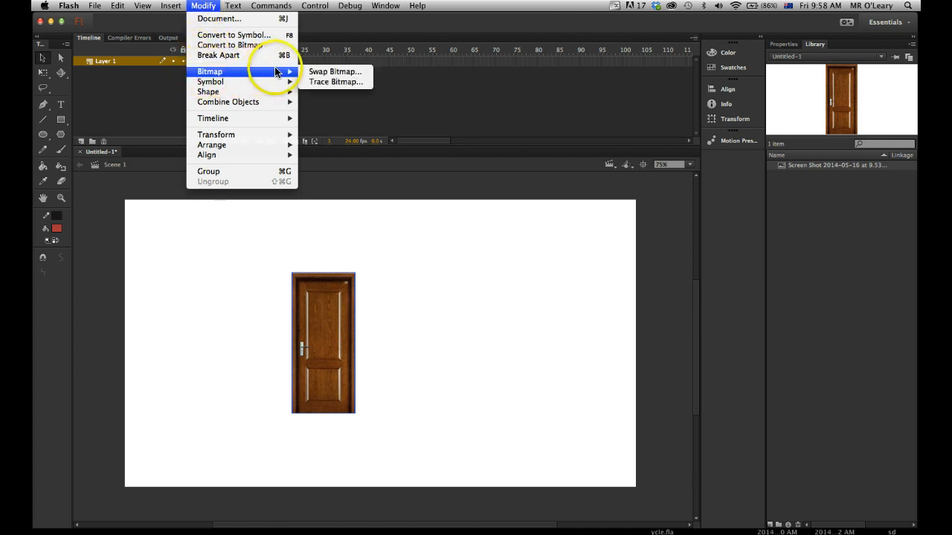
{"action": "left_click", "coordinate": [327, 82]}
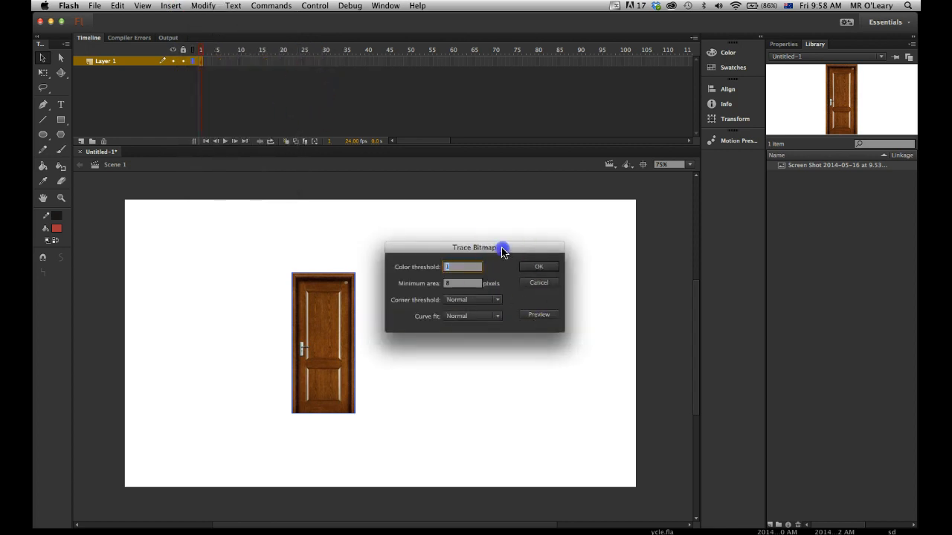
{"action": "left_click_drag", "start_coordinate": [503, 247], "coordinate": [529, 247]}
{"action": "double_click", "coordinate": [475, 268]}
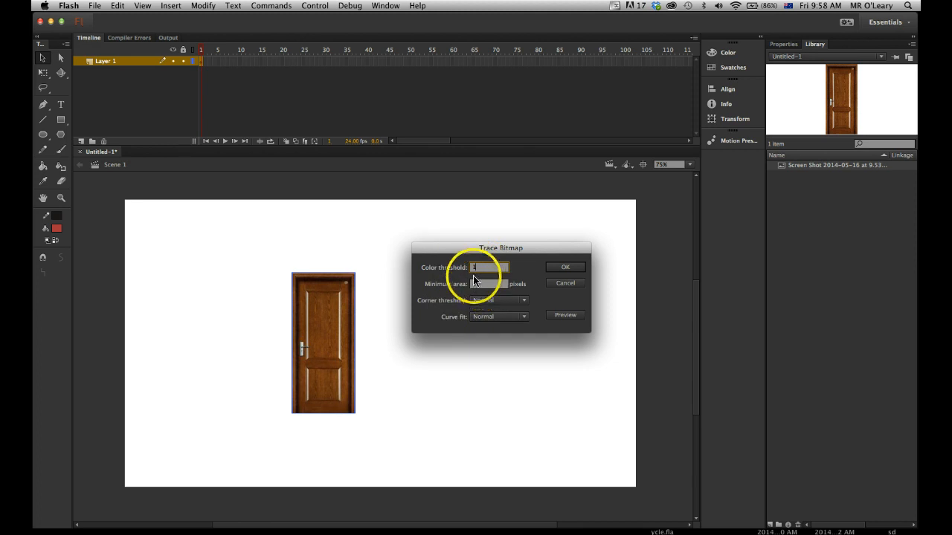
{"action": "left_click", "coordinate": [472, 267]}
{"action": "type", "text": "500"}
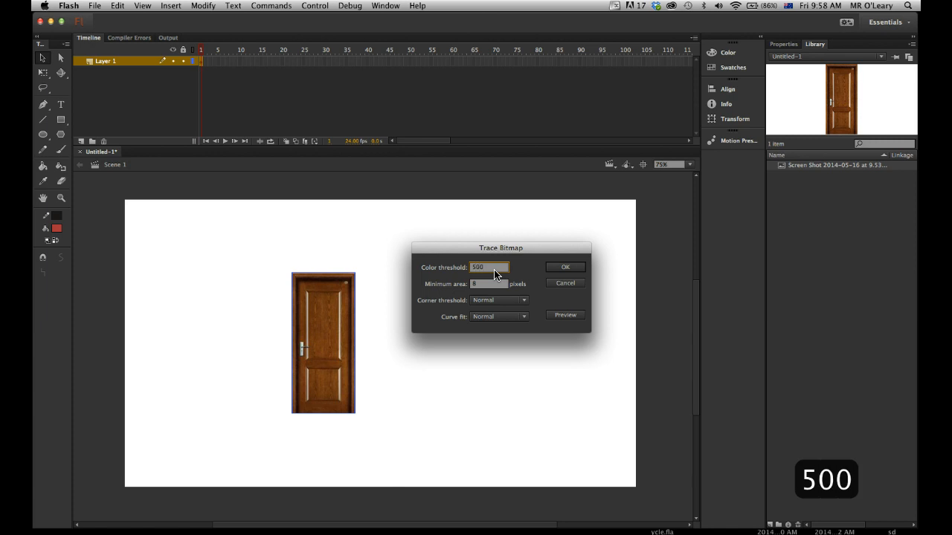
{"action": "left_click", "coordinate": [563, 270]}
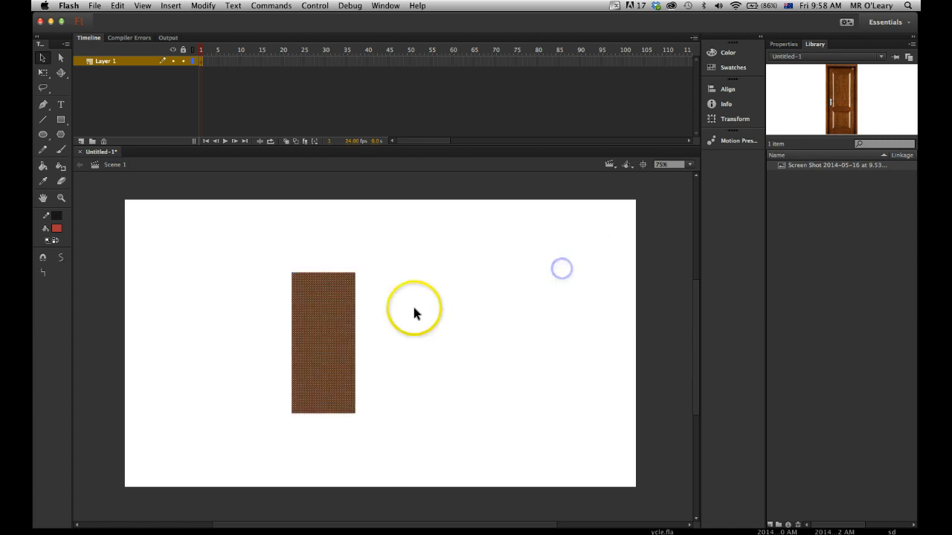
{"action": "left_click", "coordinate": [377, 327]}
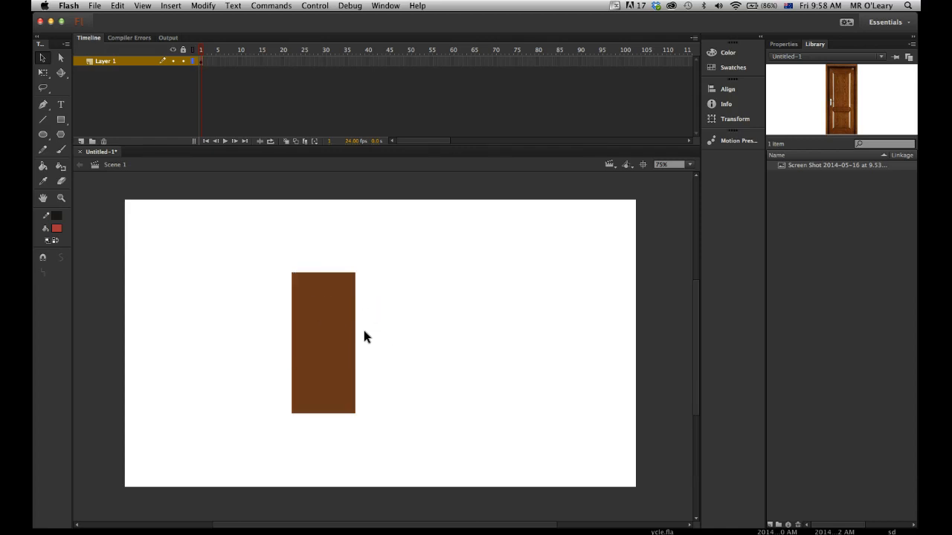
- Undo the deselection and the bitmap trace of the door
{"action": "key", "text": "super+z"}
{"action": "key", "text": "super+z"}
{"action": "left_click", "coordinate": [318, 99]}
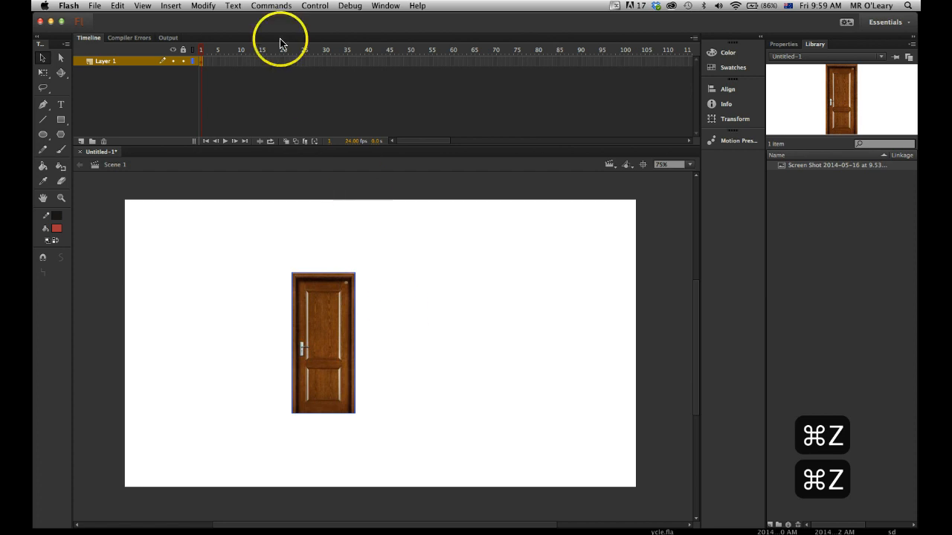
- Try tracing the door bitmap with a color threshold of 250, and undo the trace
{"action": "left_click", "coordinate": [233, 5]}
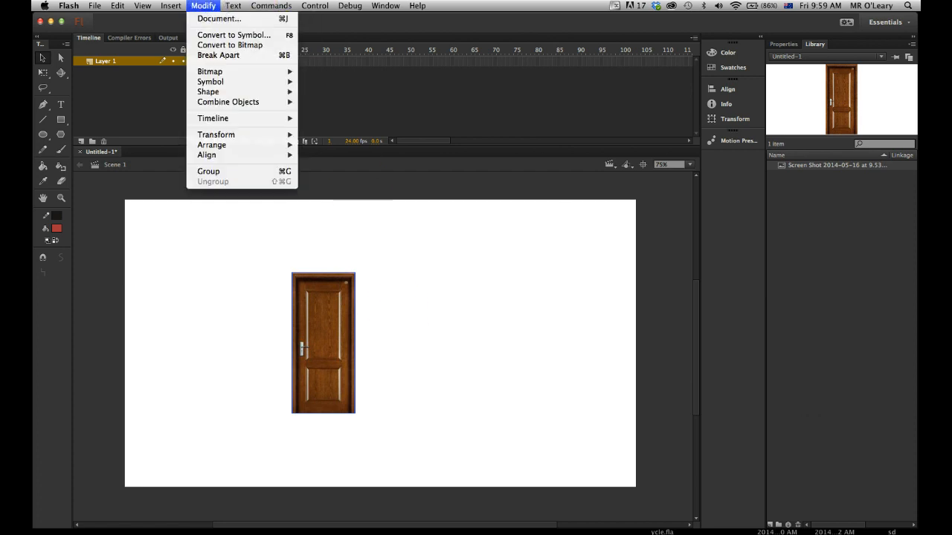
{"action": "mouse_move", "coordinate": [212, 72]}
{"action": "left_click", "coordinate": [324, 80]}
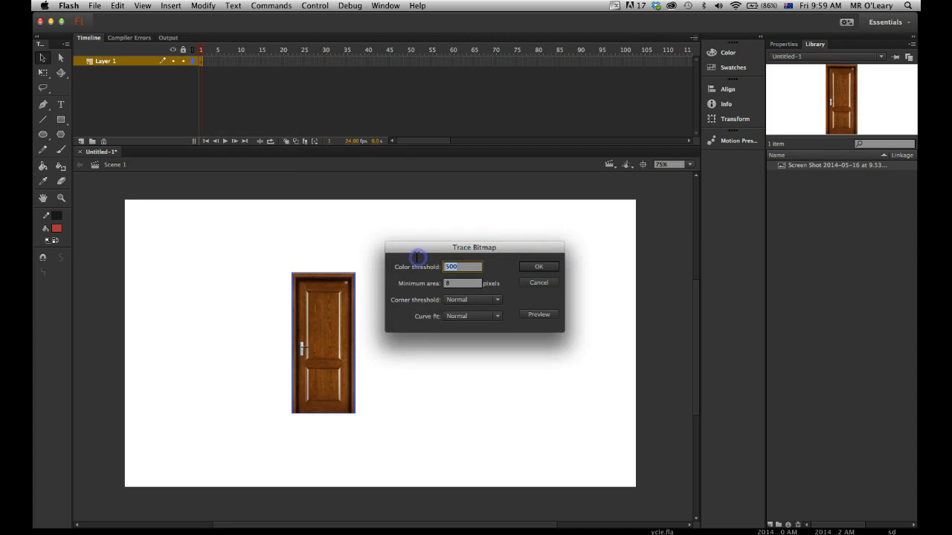
{"action": "type", "text": "250"}
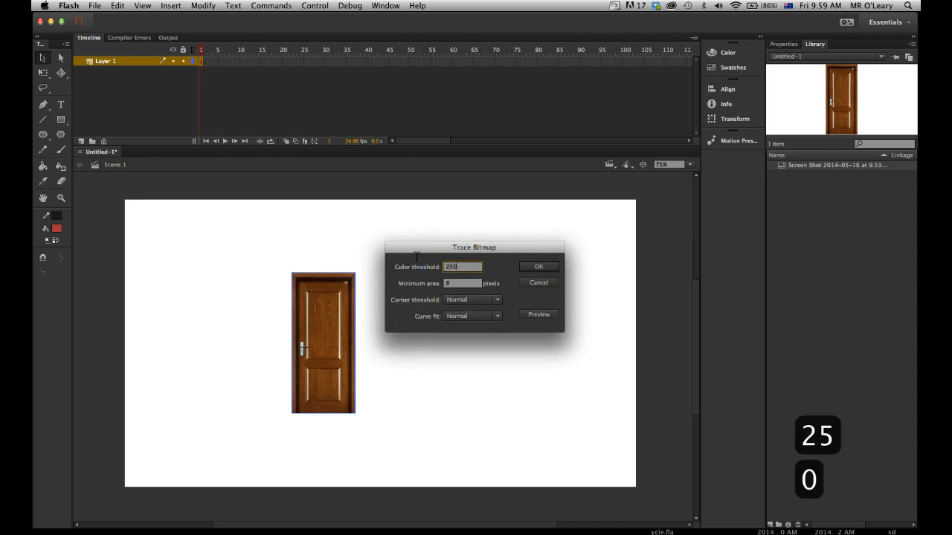
{"action": "key", "text": "Return"}
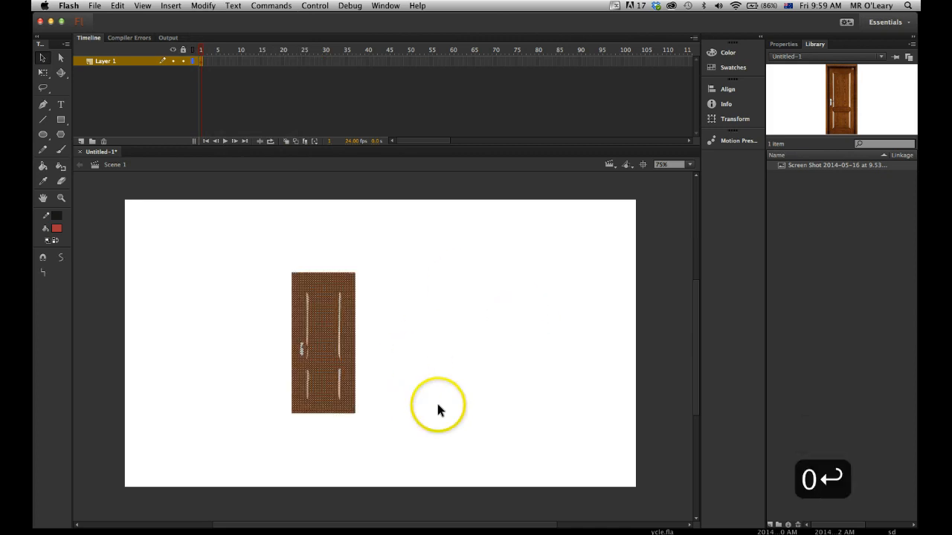
{"action": "left_click", "coordinate": [382, 372]}
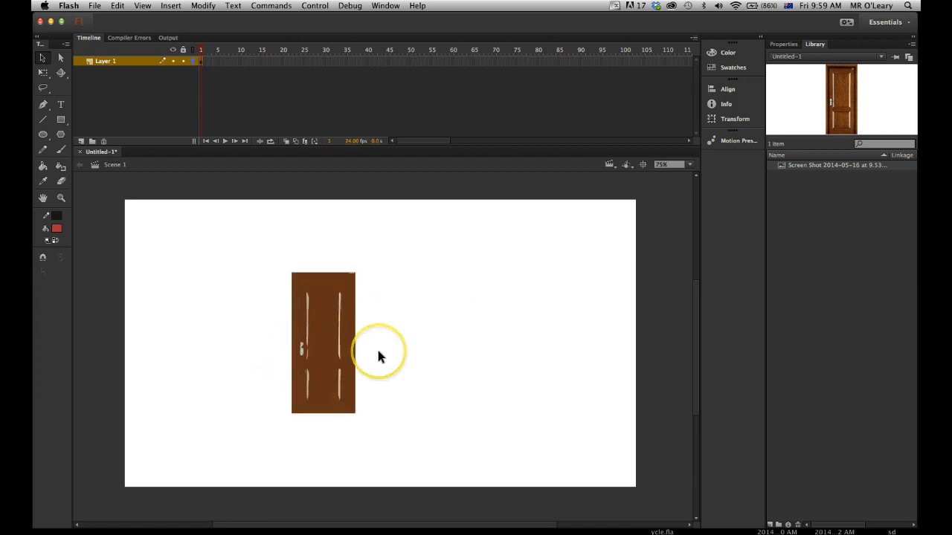
{"action": "key", "text": "super+z"}
{"action": "key", "text": "super+z"}
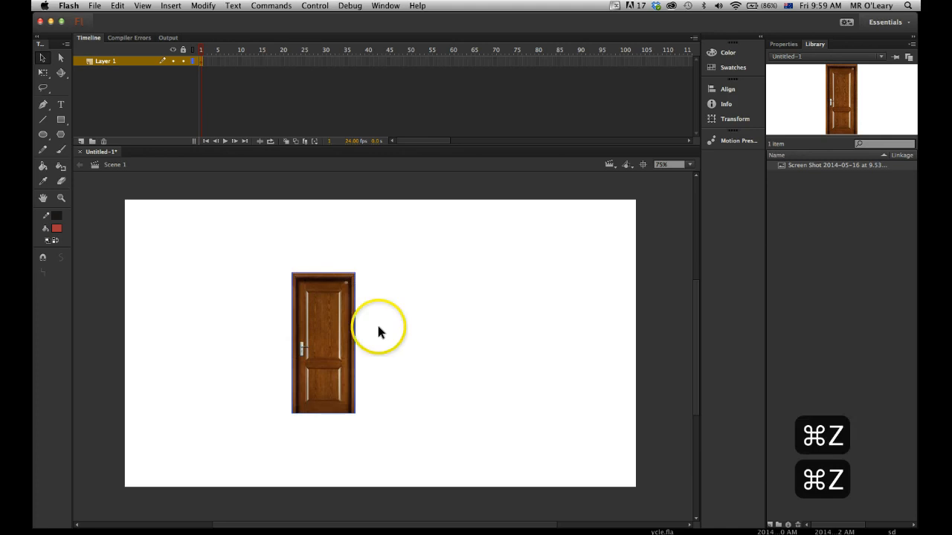
- Trace the door bitmap with a color threshold of 1 and deselect the traced shape
{"action": "left_click", "coordinate": [203, 6]}
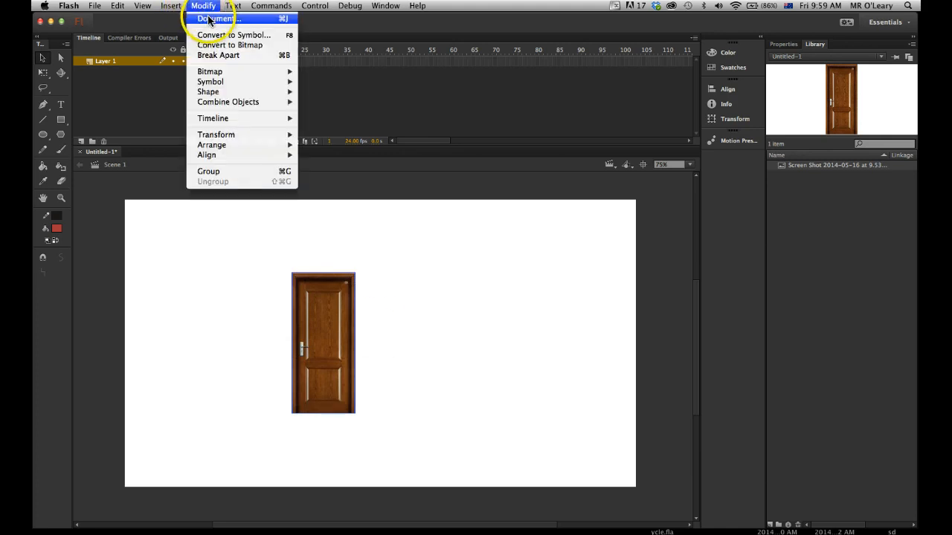
{"action": "mouse_move", "coordinate": [245, 72]}
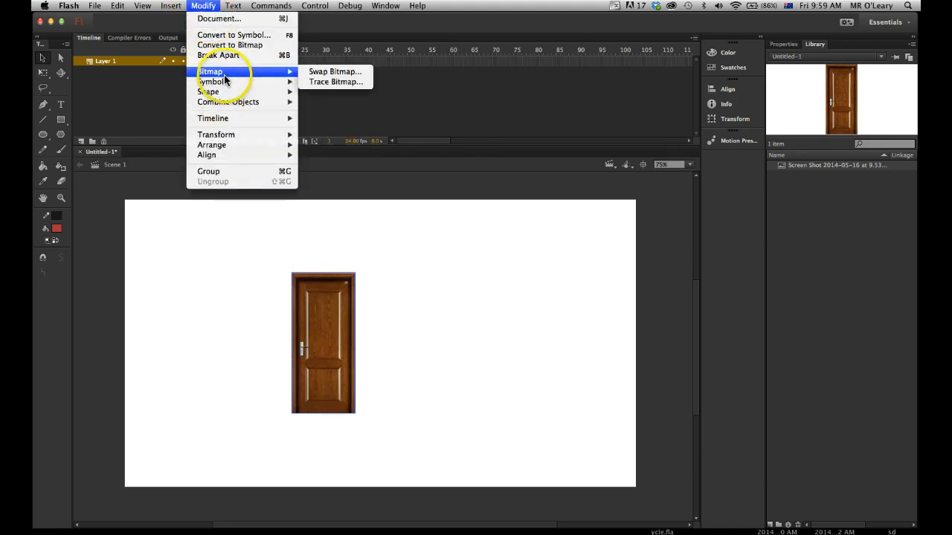
{"action": "left_click", "coordinate": [320, 82]}
{"action": "left_click", "coordinate": [465, 268]}
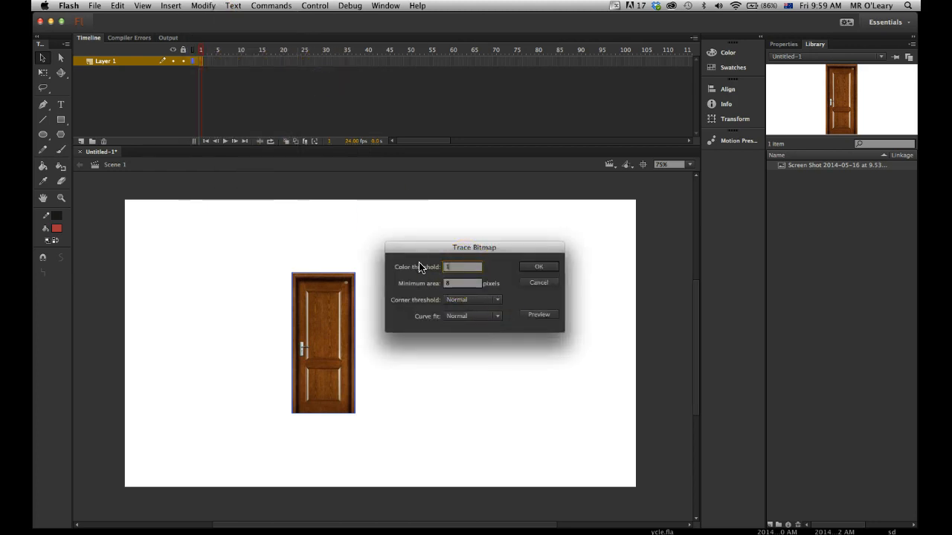
{"action": "type", "text": "1"}
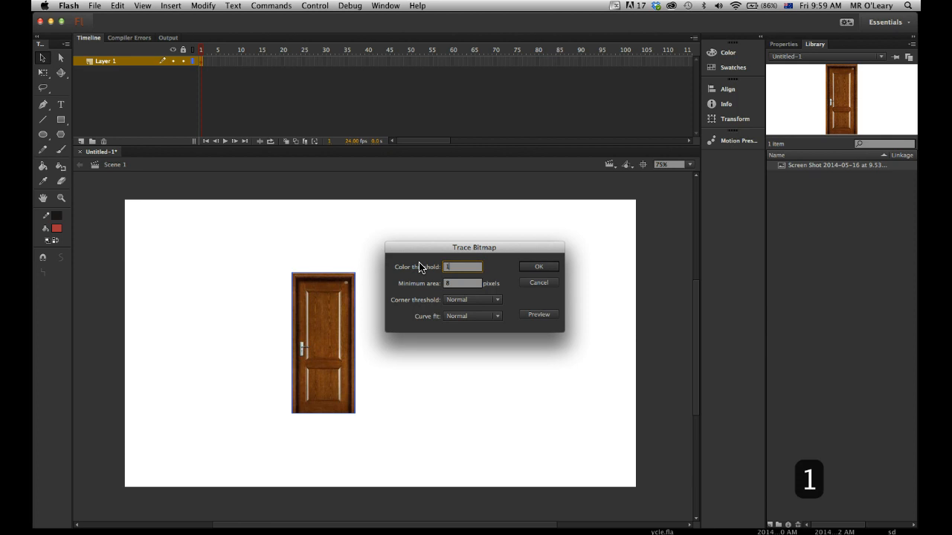
{"action": "left_click", "coordinate": [527, 269]}
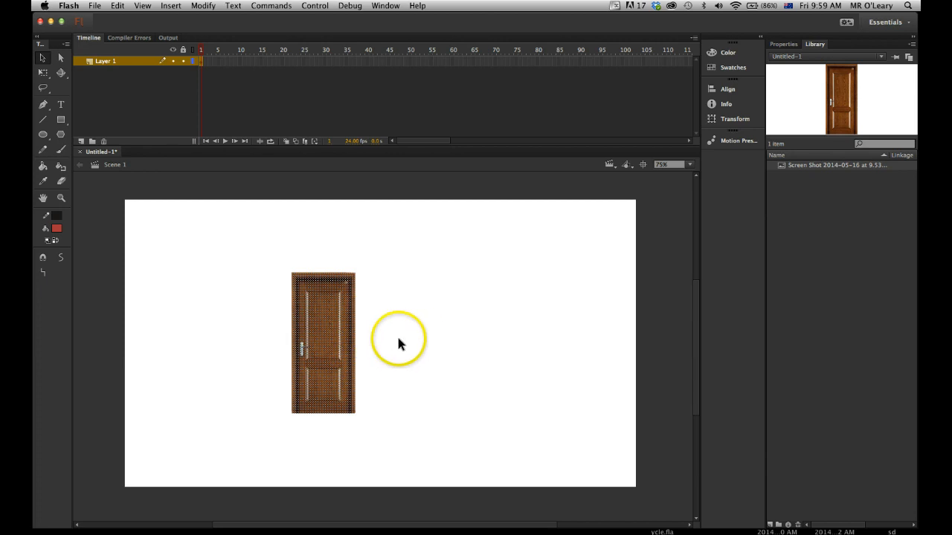
{"action": "left_click", "coordinate": [374, 326]}
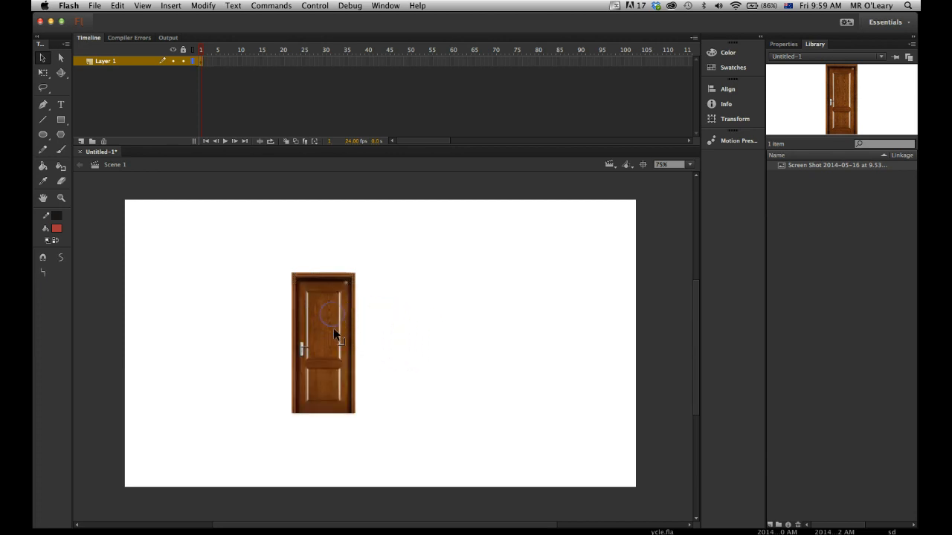
- Examine the traced wood grain of the door's upper panel up close and select one of its small color patches
{"action": "key", "text": "z"}
{"action": "left_click", "coordinate": [336, 334]}
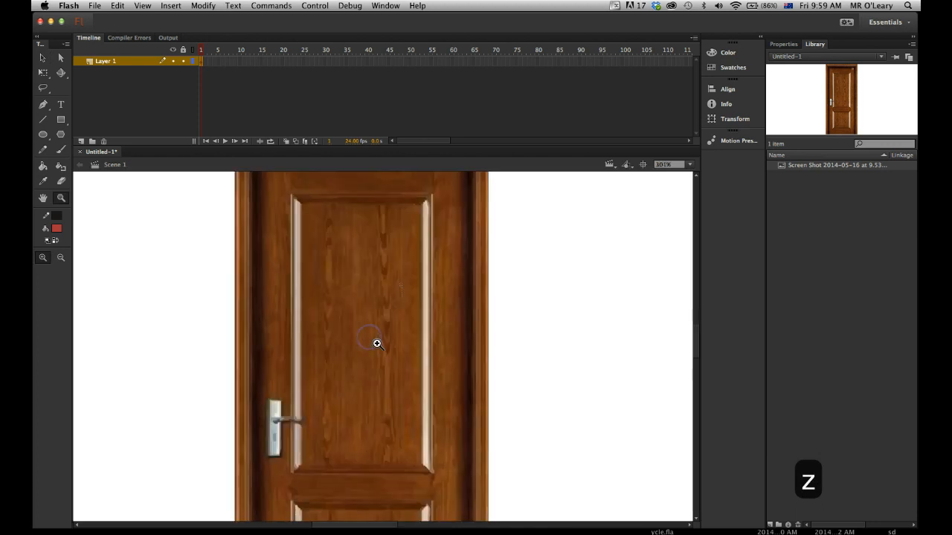
{"action": "key", "text": "v"}
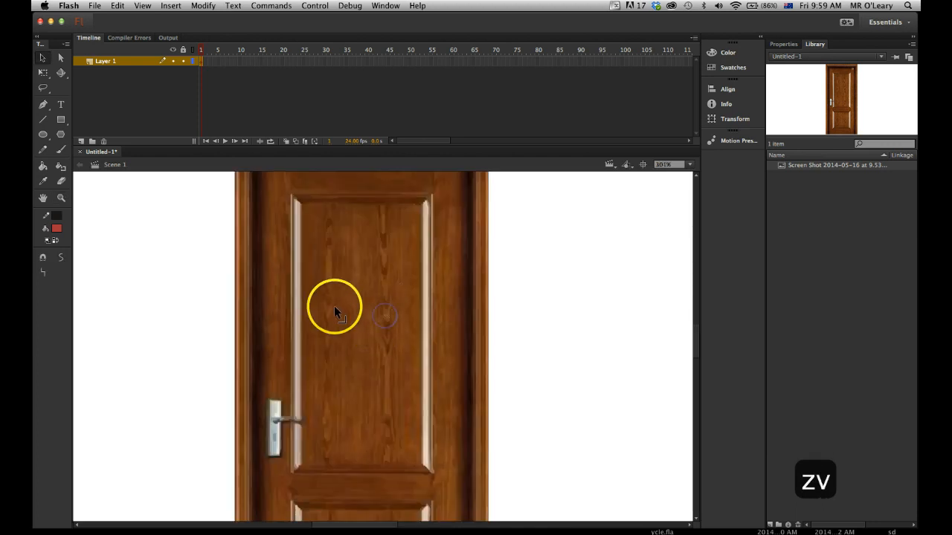
{"action": "key", "text": "z"}
{"action": "left_click", "coordinate": [382, 304]}
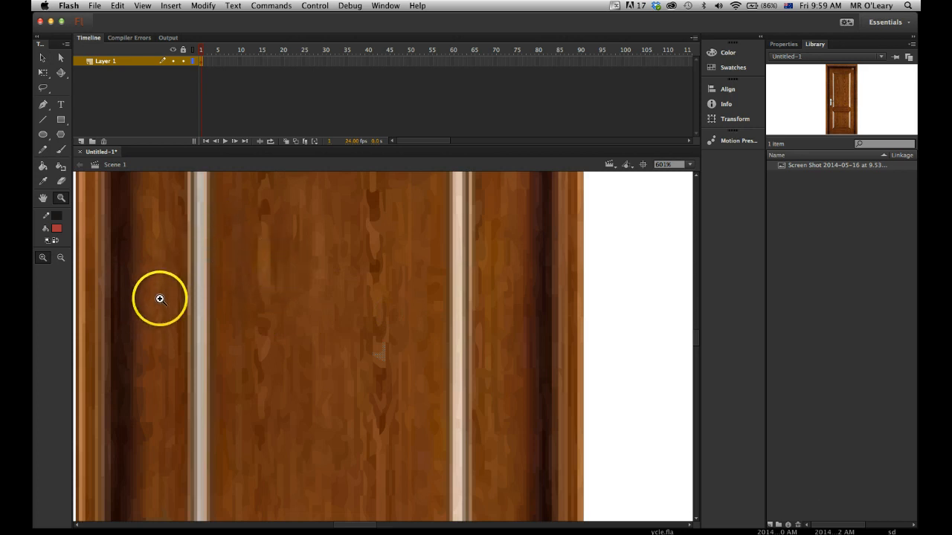
{"action": "key", "text": "v"}
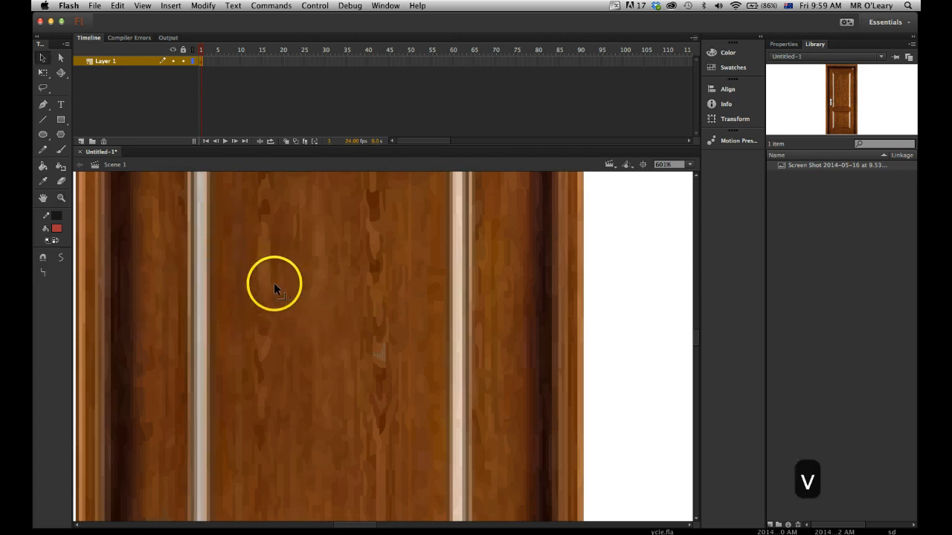
{"action": "left_click", "coordinate": [265, 270]}
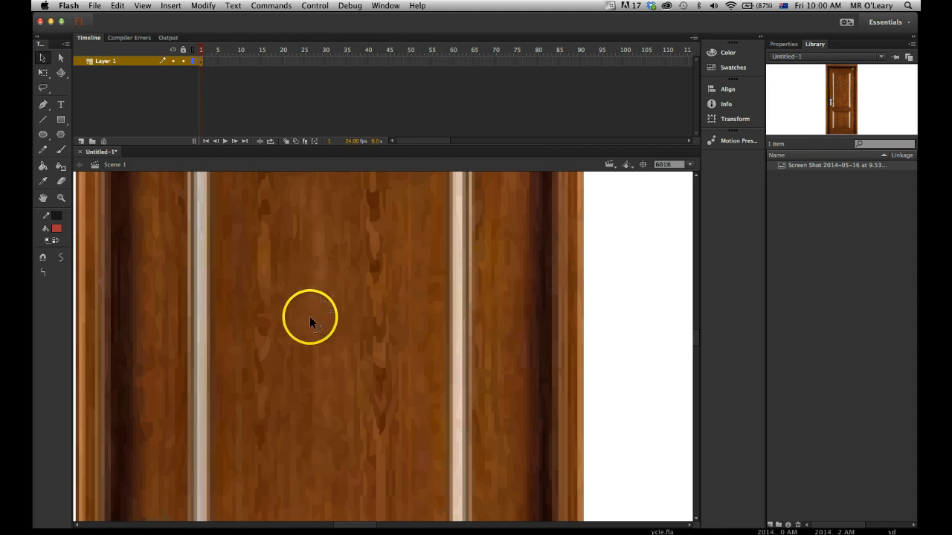
- Frame the whole traced door in the view and deselect the color patch with the Selection tool
{"action": "key", "text": "z"}
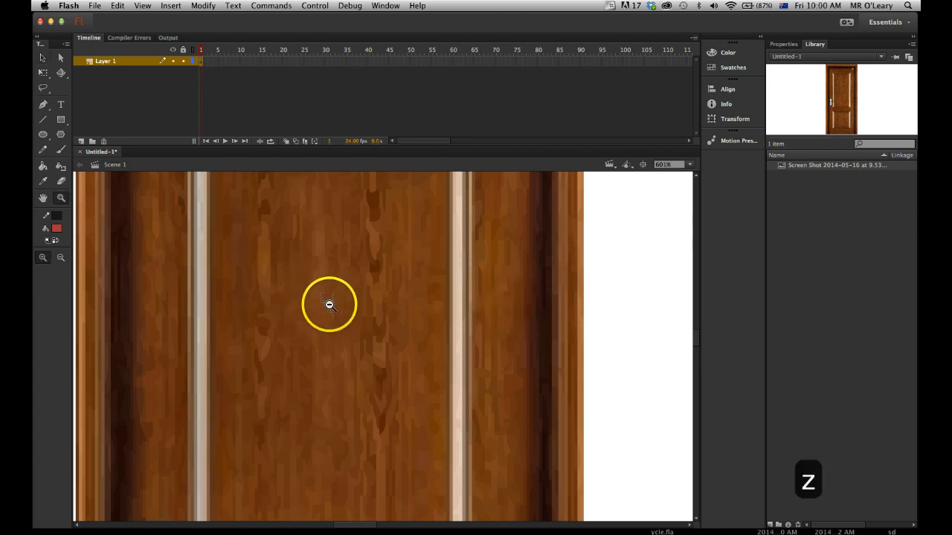
{"action": "left_click", "coordinate": [330, 305], "text": "alt"}
{"action": "left_click", "coordinate": [342, 310], "text": "alt"}
{"action": "key", "text": "space"}
{"action": "left_click_drag", "start_coordinate": [441, 424], "coordinate": [417, 368]}
{"action": "key", "text": "z"}
{"action": "left_click", "coordinate": [397, 357], "text": "alt"}
{"action": "left_click_drag", "start_coordinate": [287, 272], "coordinate": [412, 450]}
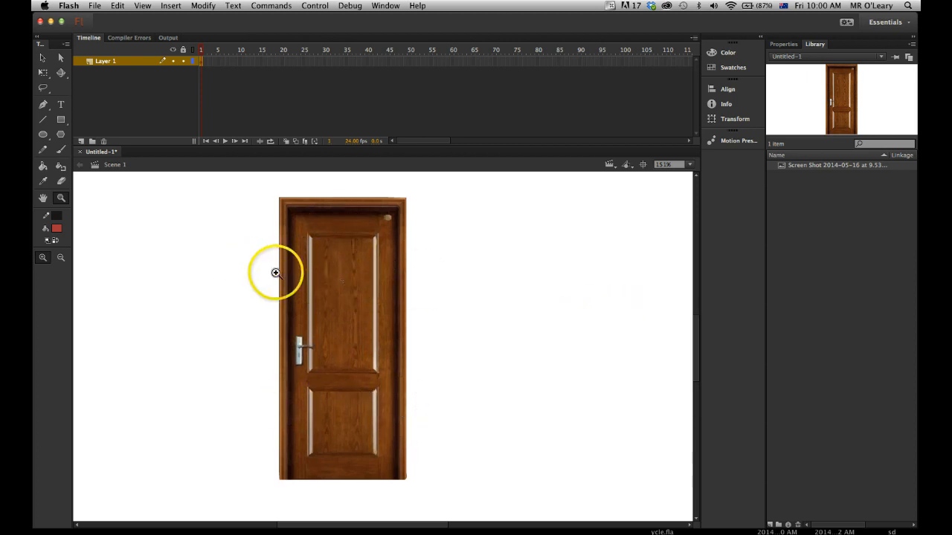
{"action": "left_click", "coordinate": [43, 60]}
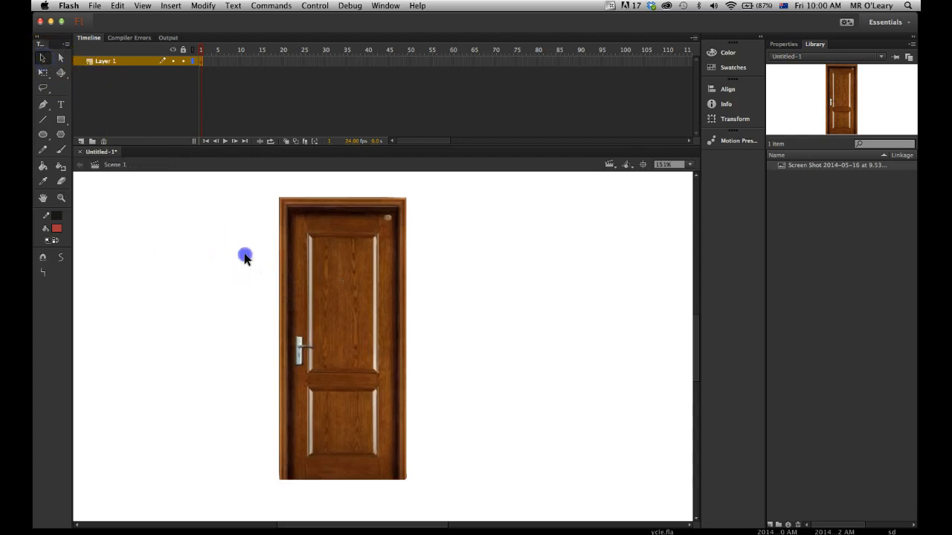
- Select a jagged shard of the door's upper-right corner, reaching into the upper panel, with the Polygon lasso tool
{"action": "left_click", "coordinate": [42, 89]}
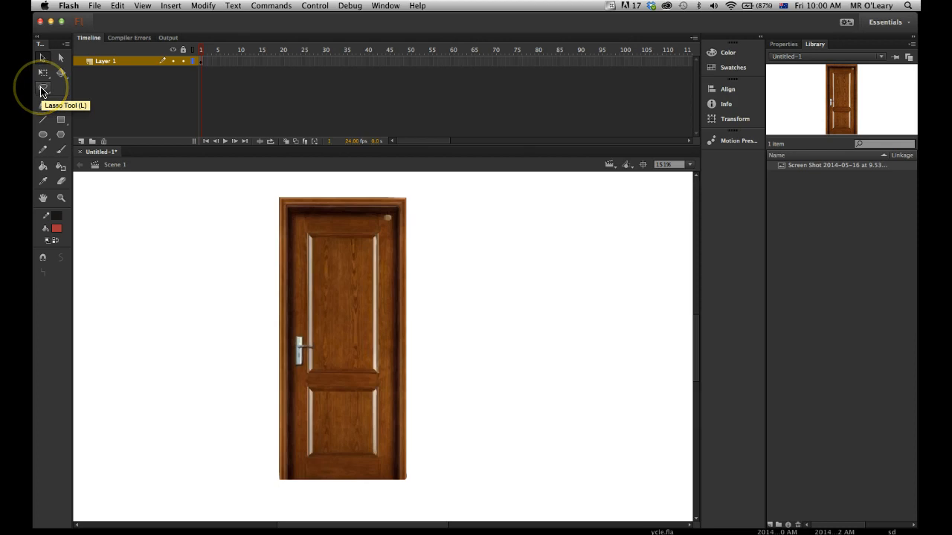
{"action": "left_click_drag", "start_coordinate": [42, 92], "coordinate": [81, 99]}
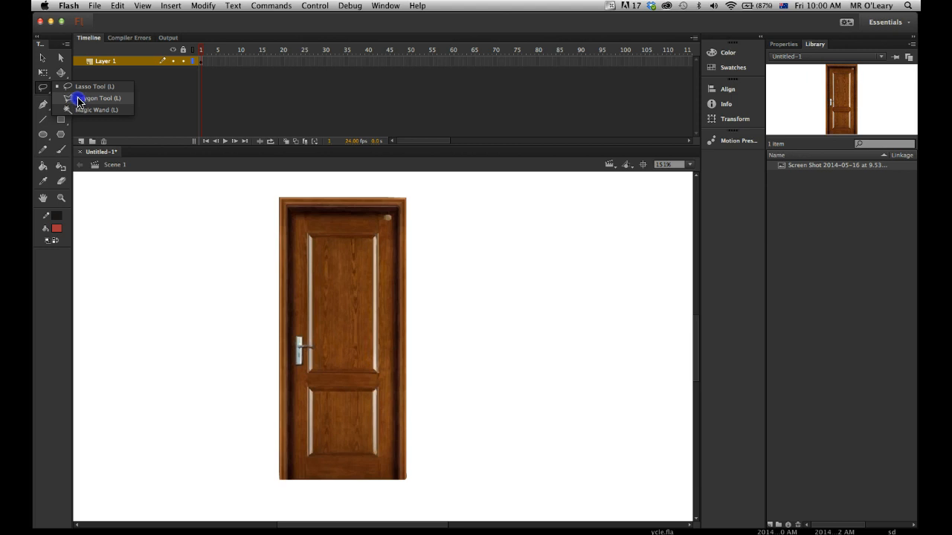
{"action": "left_click_drag", "start_coordinate": [78, 101], "coordinate": [78, 100]}
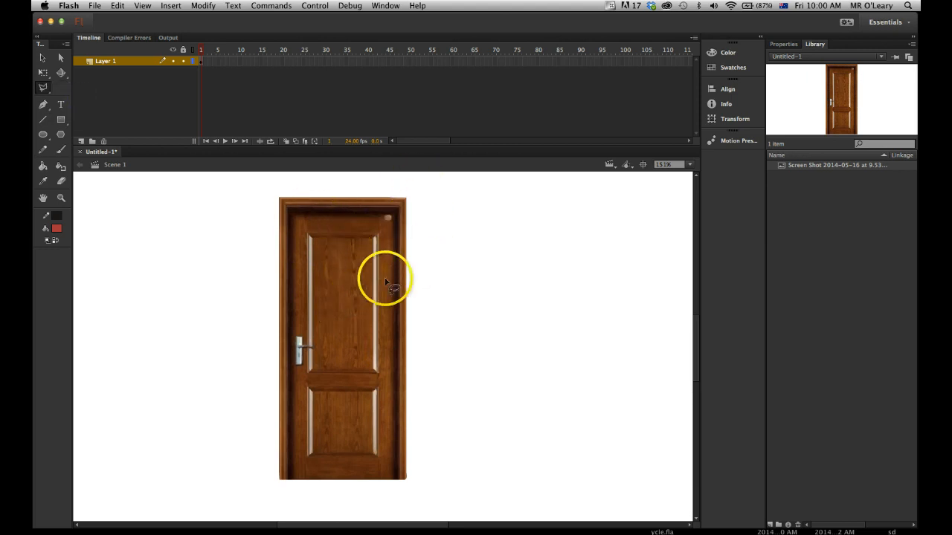
{"action": "left_click", "coordinate": [404, 182]}
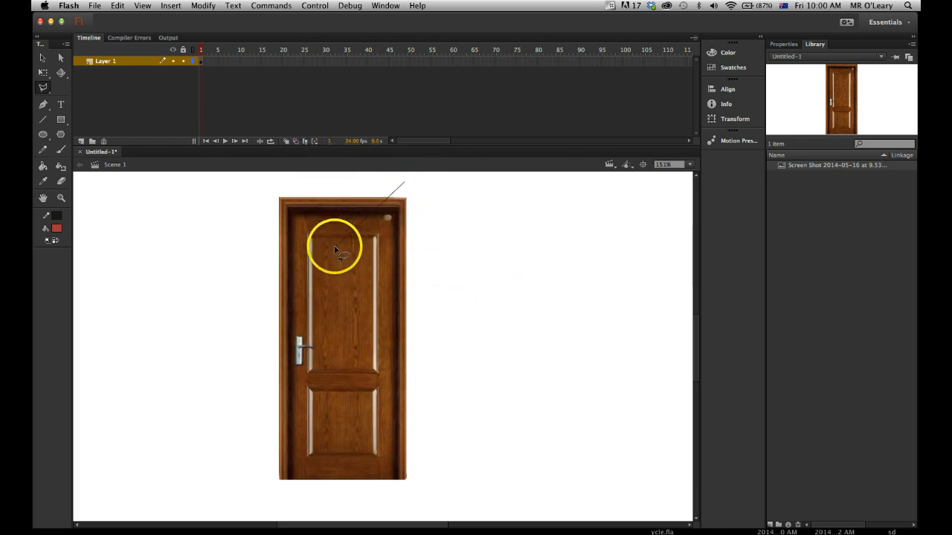
{"action": "left_click", "coordinate": [355, 263]}
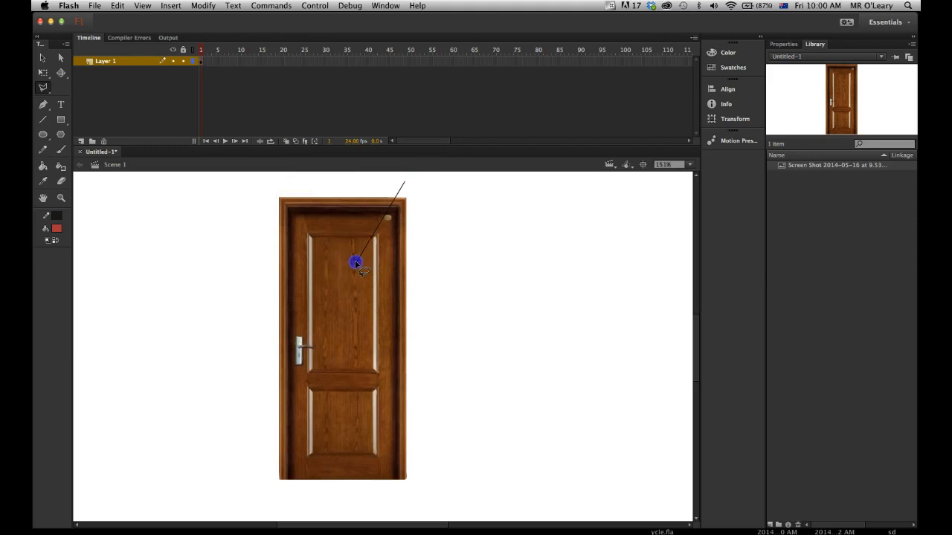
{"action": "left_click", "coordinate": [379, 284]}
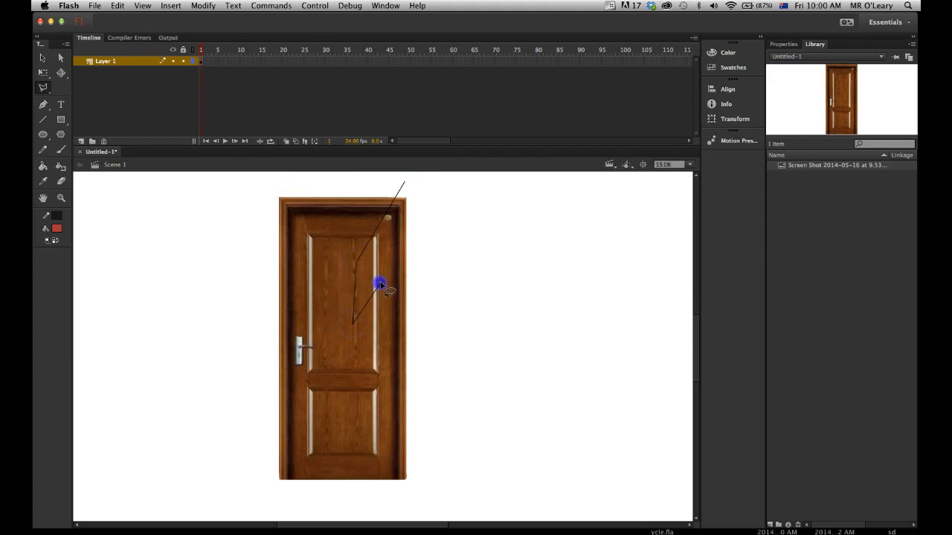
{"action": "left_click", "coordinate": [434, 274]}
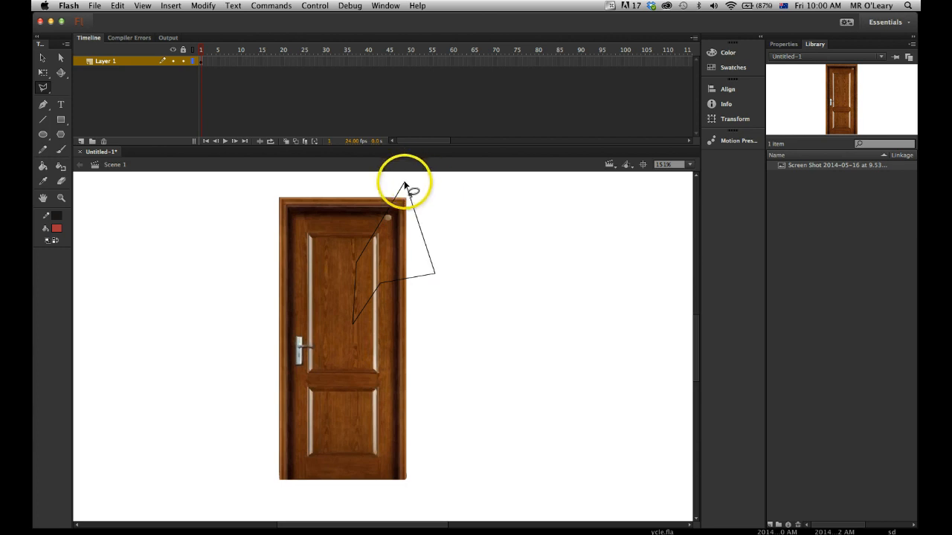
{"action": "double_click", "coordinate": [443, 216]}
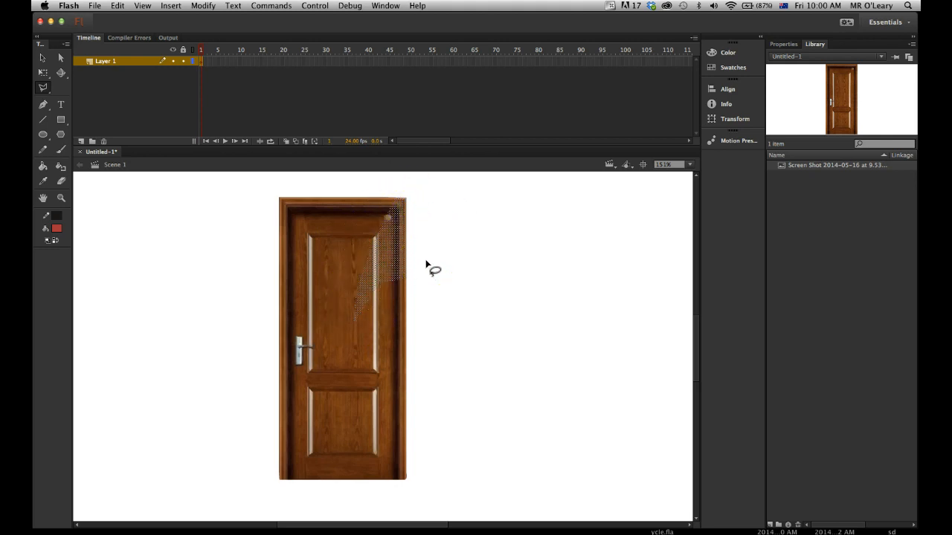
- Convert the selected door piece to a graphic symbol named shard_1 and delete its instance from the stage
{"action": "key", "text": "F8"}
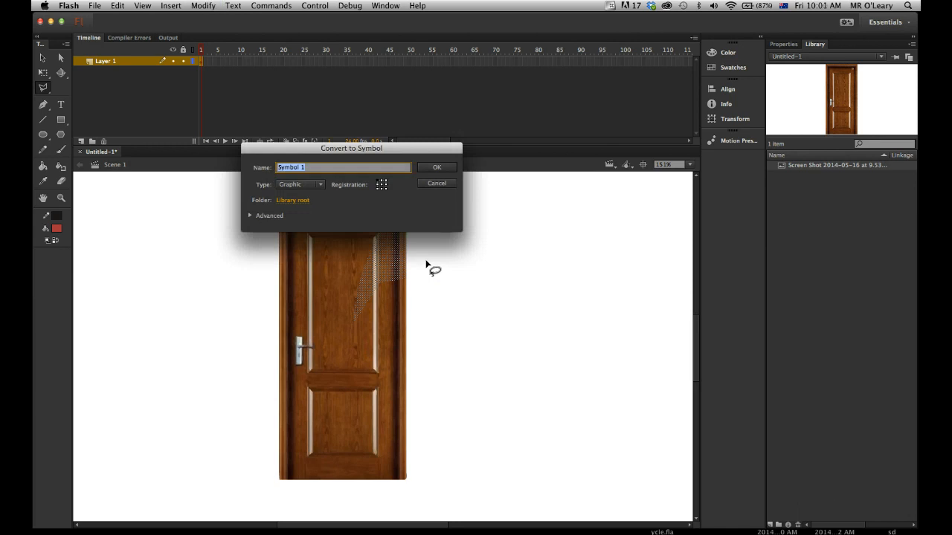
{"action": "type", "text": "shard_1"}
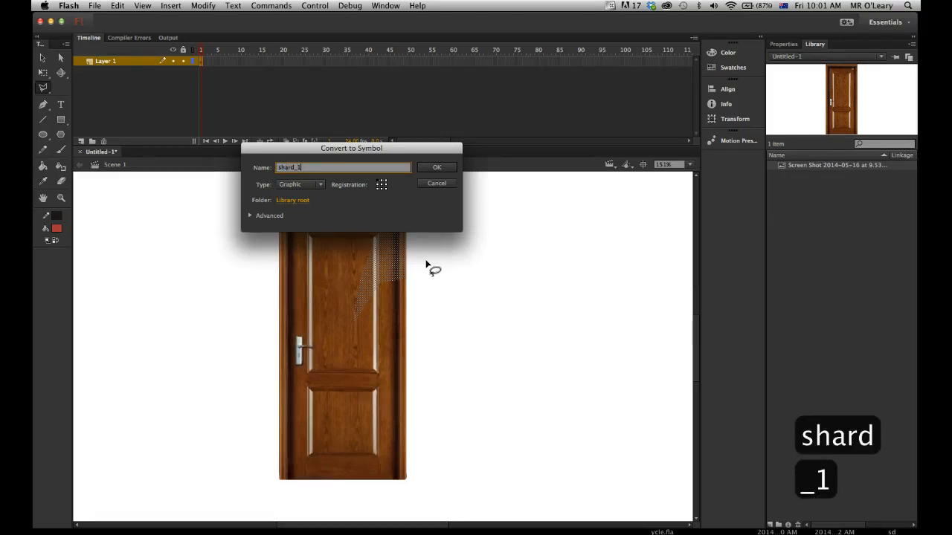
{"action": "left_click", "coordinate": [435, 168]}
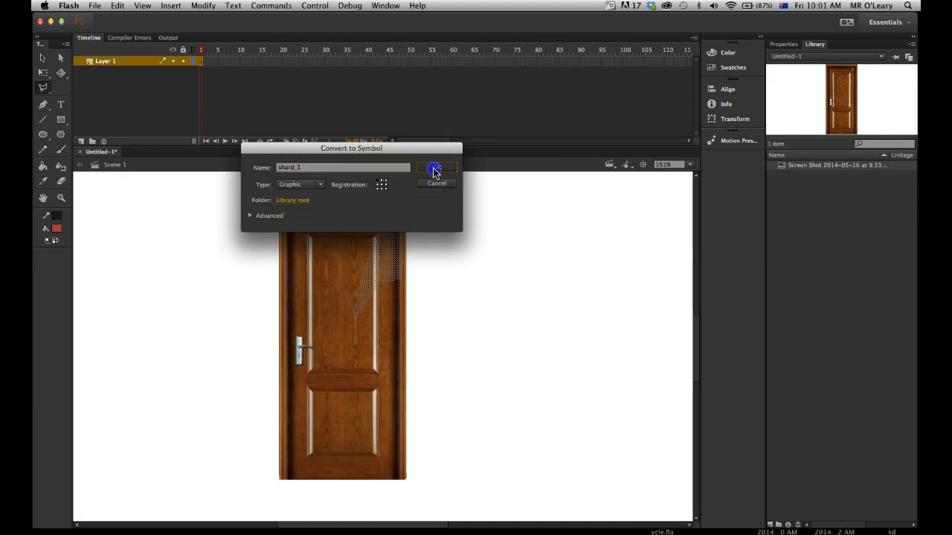
{"action": "left_click", "coordinate": [436, 168]}
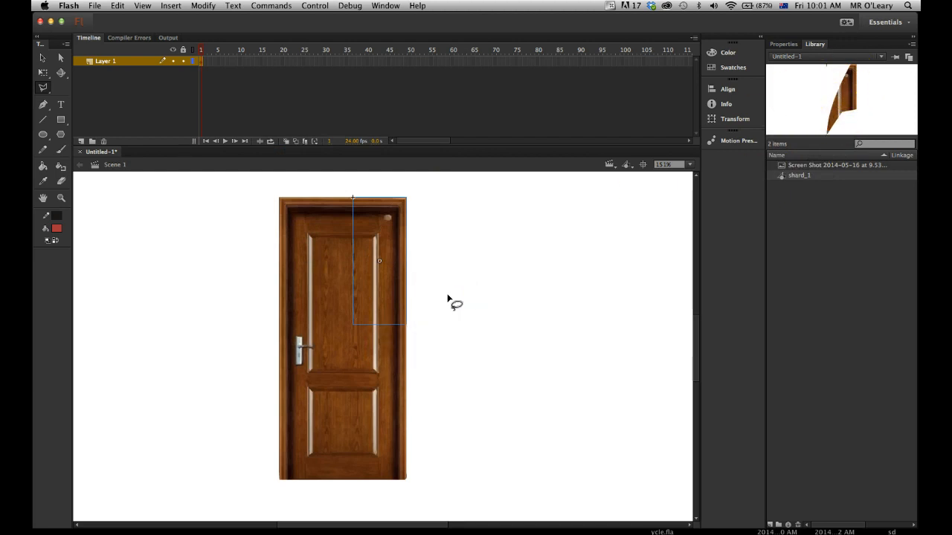
{"action": "key", "text": "BackSpace"}
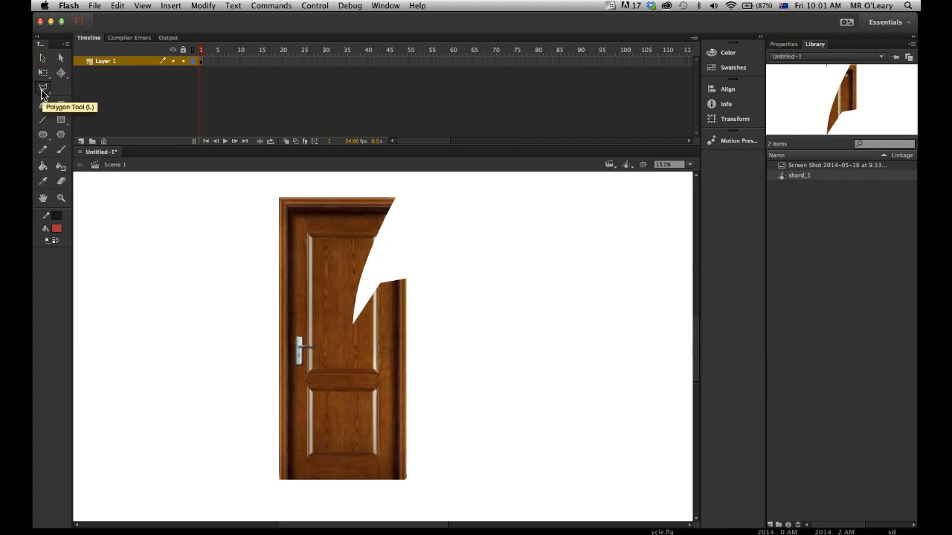
- Select a zigzag-edged shard of the door's right side, just below the cut-out corner, with the Polygon lasso tool
{"action": "left_click", "coordinate": [42, 92]}
{"action": "left_click", "coordinate": [444, 297]}
{"action": "left_click", "coordinate": [400, 253]}
{"action": "left_click", "coordinate": [353, 325]}
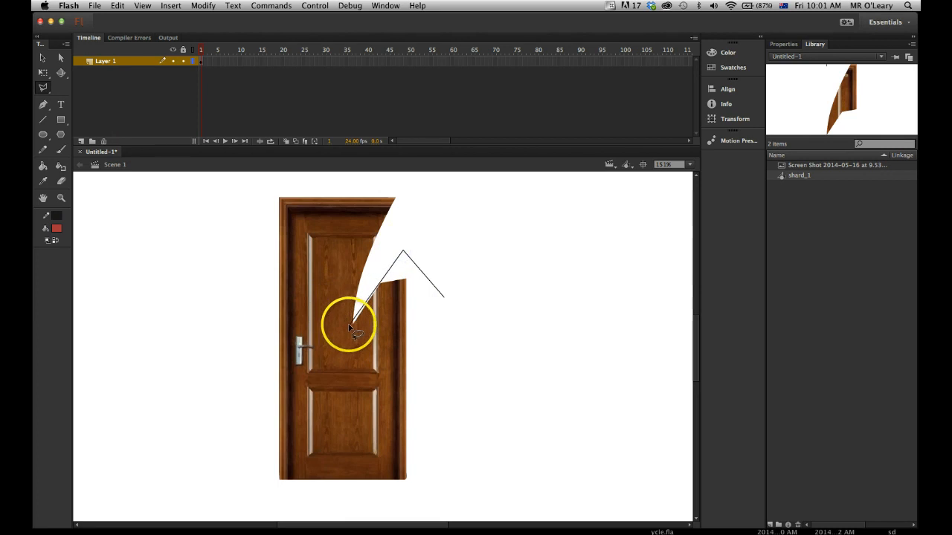
{"action": "left_click", "coordinate": [338, 392]}
{"action": "left_click", "coordinate": [383, 329]}
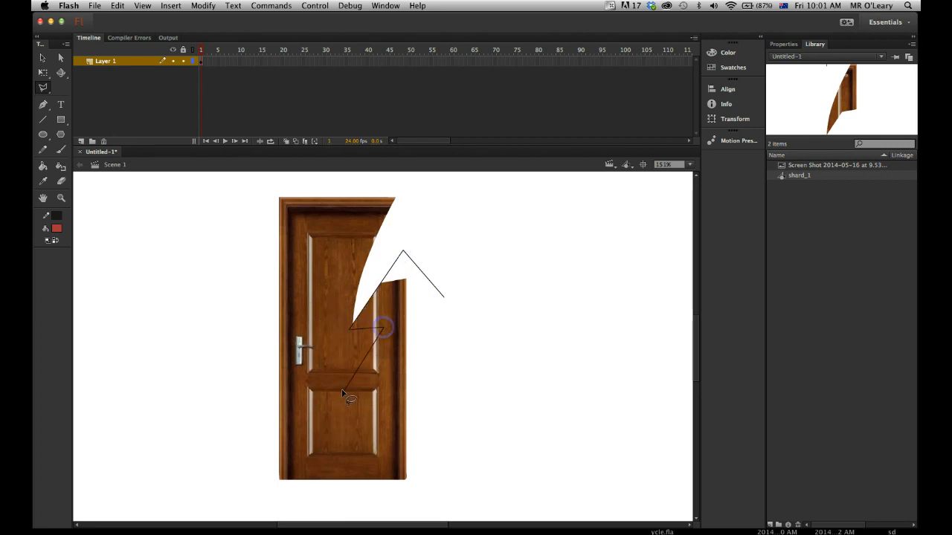
{"action": "left_click", "coordinate": [447, 348]}
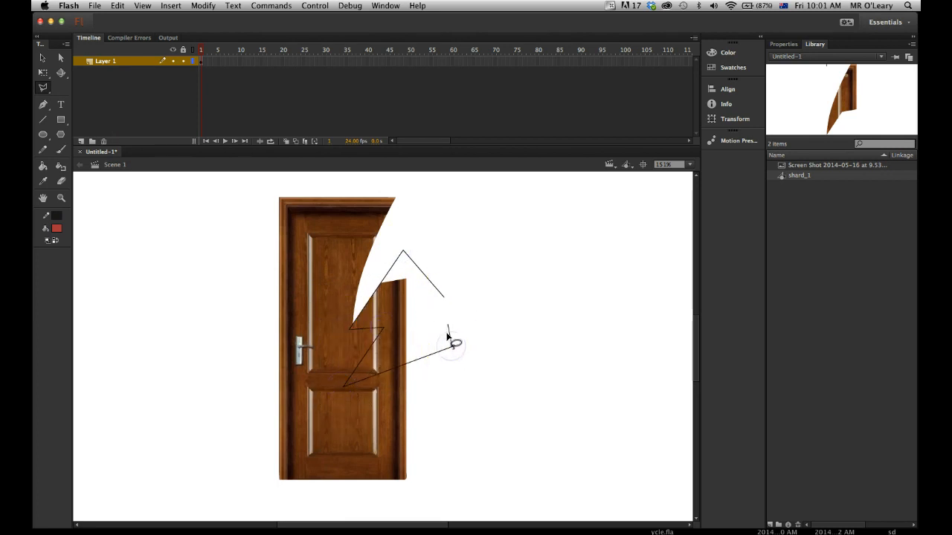
{"action": "double_click", "coordinate": [447, 330]}
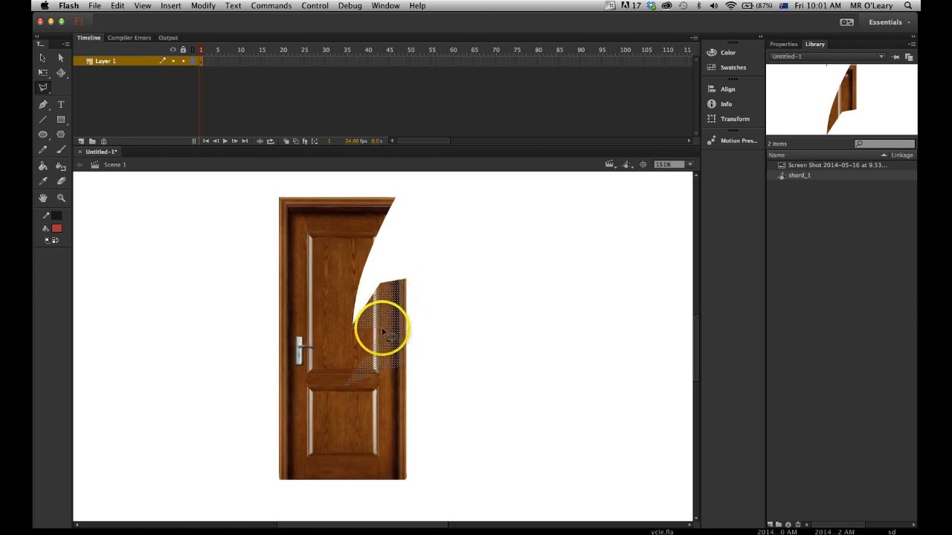
- Convert the selected zigzag shard to a graphic symbol named shard_2 and delete its instance from the stage
{"action": "key", "text": "F8"}
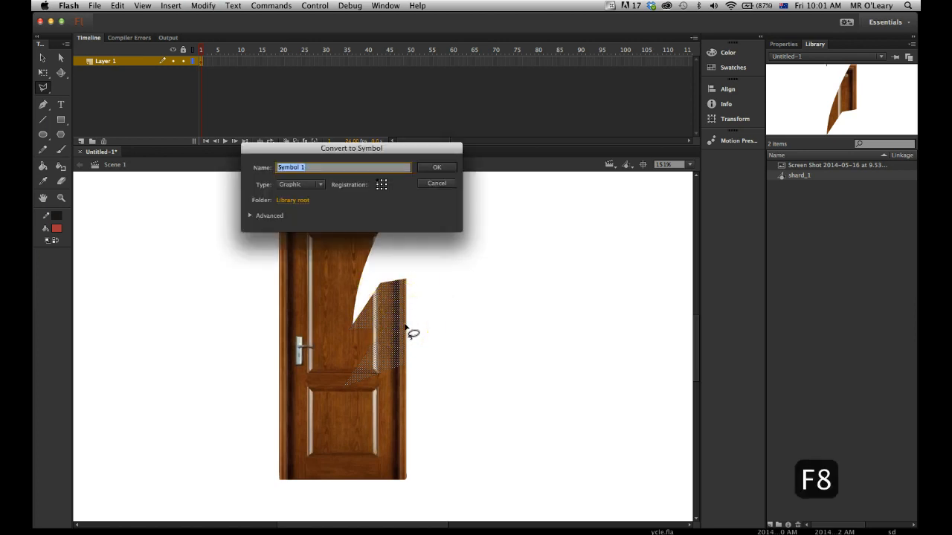
{"action": "type", "text": "shard"}
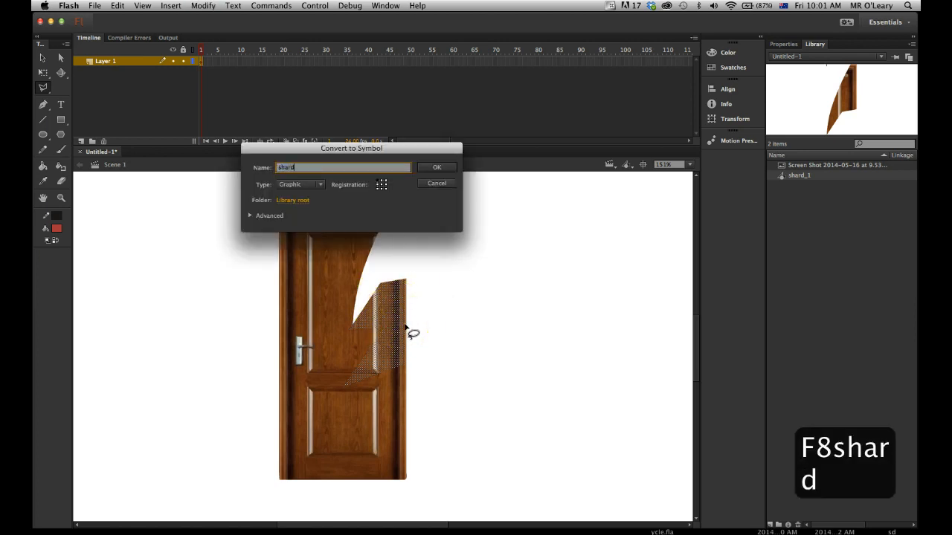
{"action": "type", "text": "_2"}
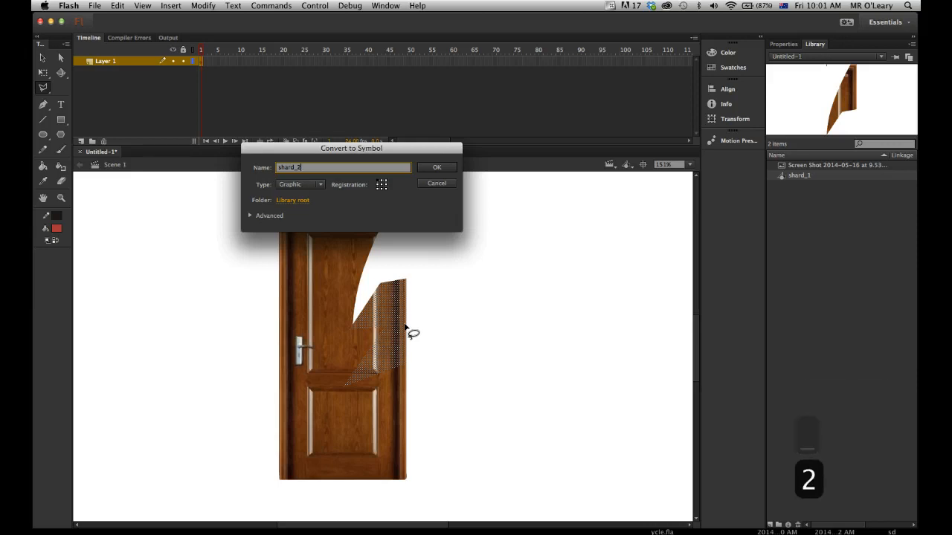
{"action": "left_click", "coordinate": [424, 170]}
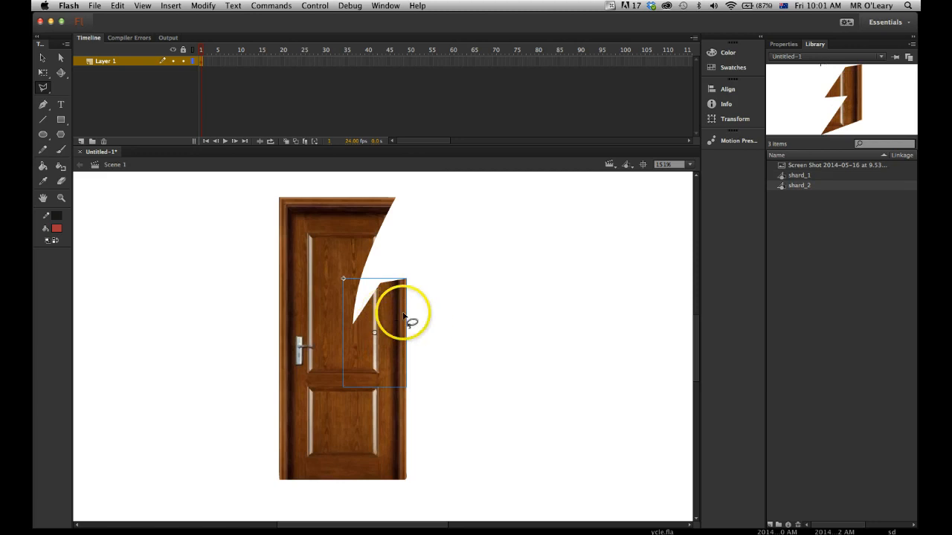
{"action": "key", "text": "BackSpace"}
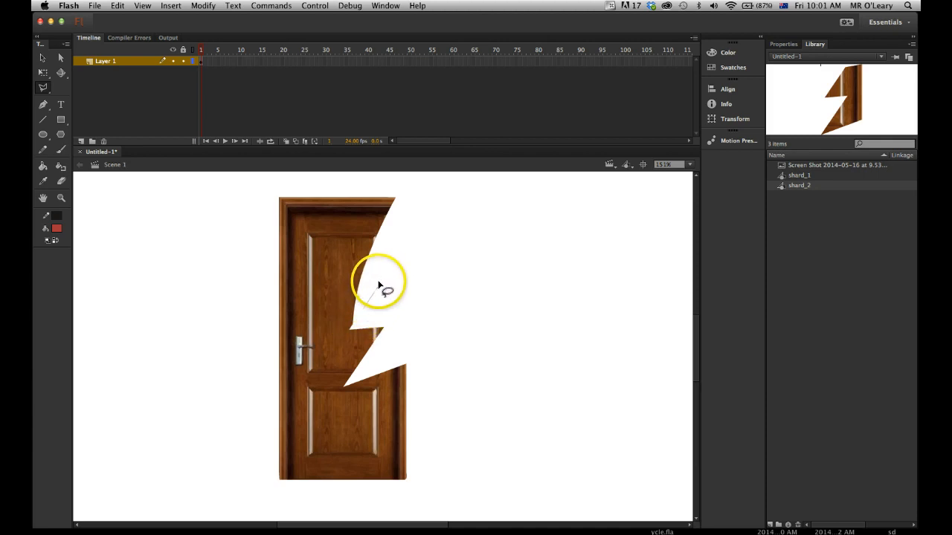
- Undo the deletion and the symbol conversion of the zigzag shard, and deselect the piece with the Selection tool
{"action": "key", "text": "e"}
{"action": "key", "text": "super+z"}
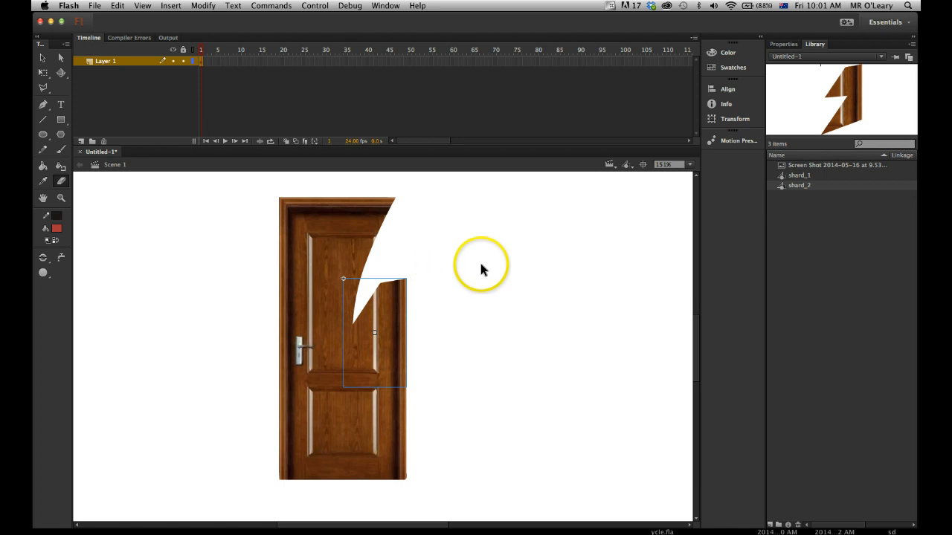
{"action": "key", "text": "cmd+z"}
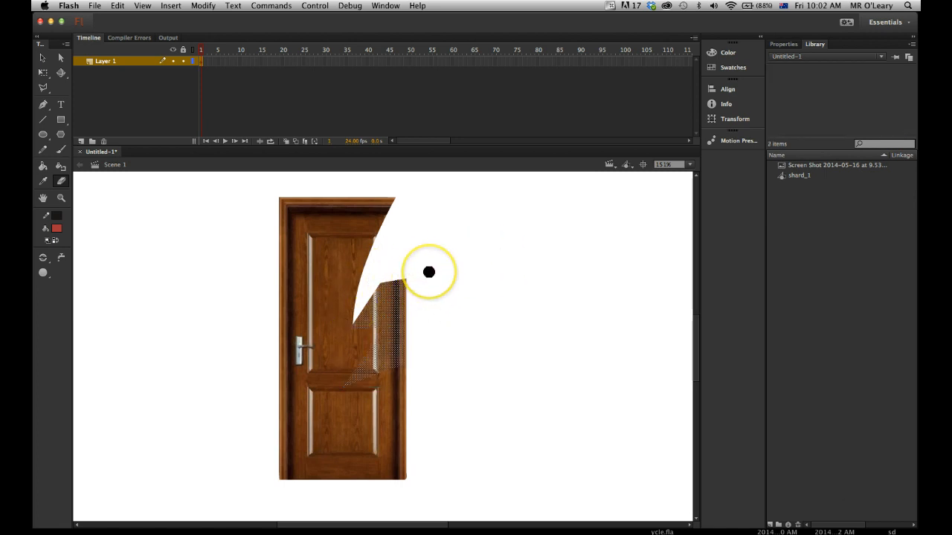
{"action": "key", "text": "v"}
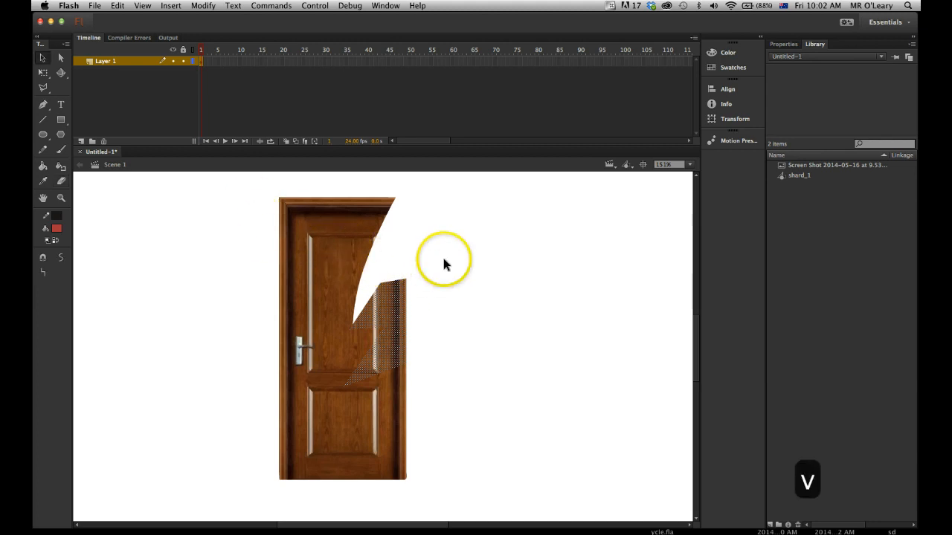
{"action": "left_click", "coordinate": [444, 260]}
- Select a simpler pointed shard of the door's right side, from the cut-out corner to the lower panel's top, with the Polygon lasso tool
{"action": "key", "text": "l"}
{"action": "left_click", "coordinate": [452, 313]}
{"action": "left_click", "coordinate": [396, 231]}
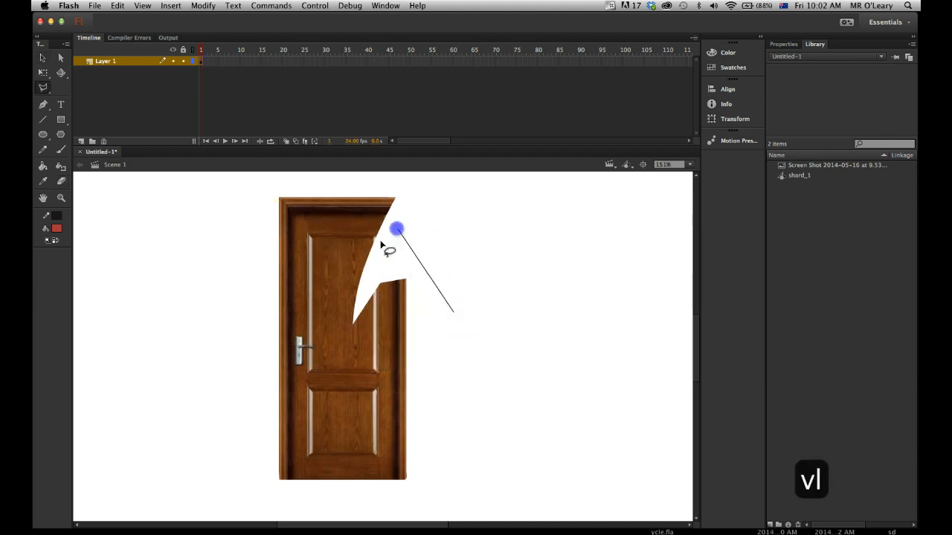
{"action": "left_click", "coordinate": [338, 347]}
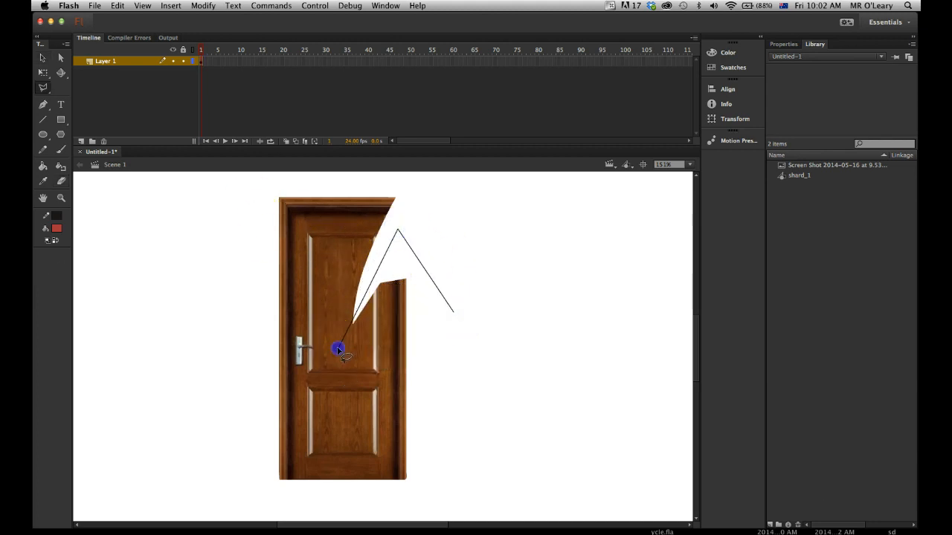
{"action": "left_click", "coordinate": [398, 405]}
{"action": "left_click", "coordinate": [440, 365]}
{"action": "double_click", "coordinate": [460, 332]}
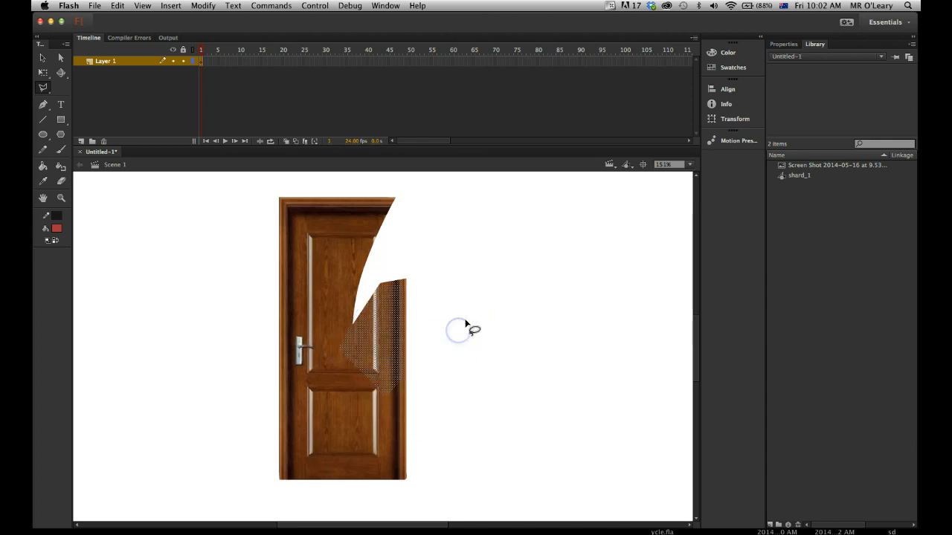
- Convert the selected pointed shard to a graphic symbol named shard_2 and delete its instance from the stage
{"action": "key", "text": "F8"}
{"action": "type", "text": "shard_"}
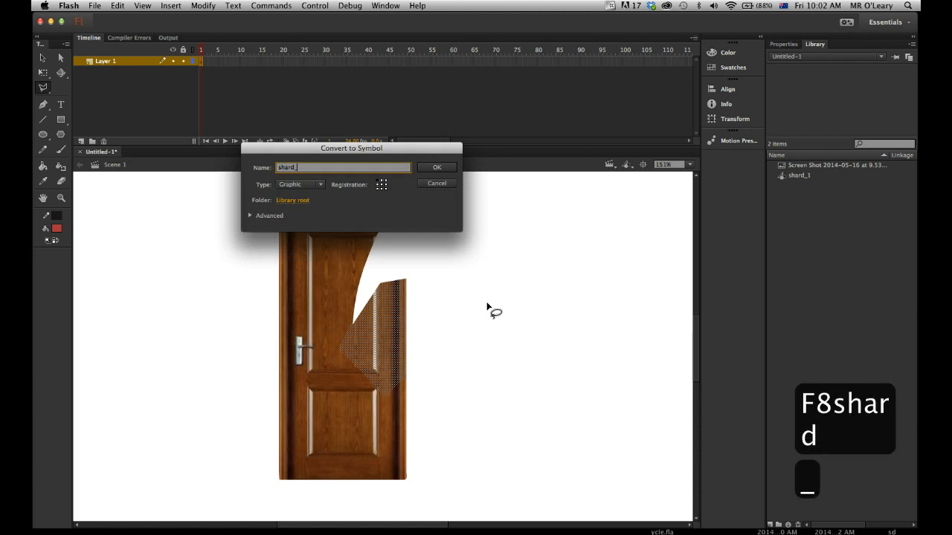
{"action": "key", "text": "Return"}
{"action": "left_click", "coordinate": [525, 367]}
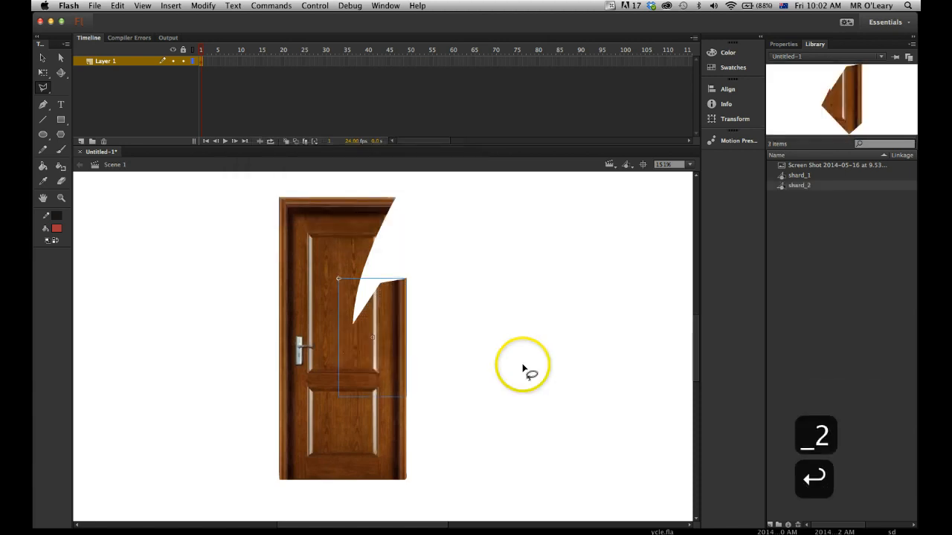
{"action": "key", "text": "BackSpace"}
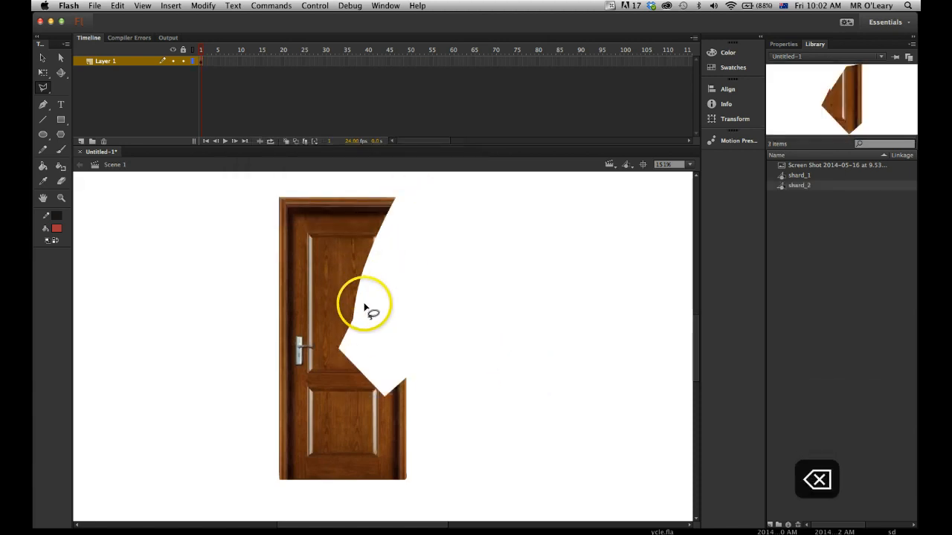
- Select a jagged shard of the door's lower-right corner, reaching into the lower panel, with the Polygon lasso tool
{"action": "mouse_move", "coordinate": [356, 329]}
{"action": "left_mouse_down"}
{"action": "mouse_move", "coordinate": [436, 289]}
{"action": "mouse_move", "coordinate": [433, 274]}
{"action": "mouse_move", "coordinate": [432, 370]}
{"action": "mouse_move", "coordinate": [440, 392]}
{"action": "left_mouse_up"}
{"action": "left_click", "coordinate": [435, 399]}
{"action": "left_click", "coordinate": [394, 341]}
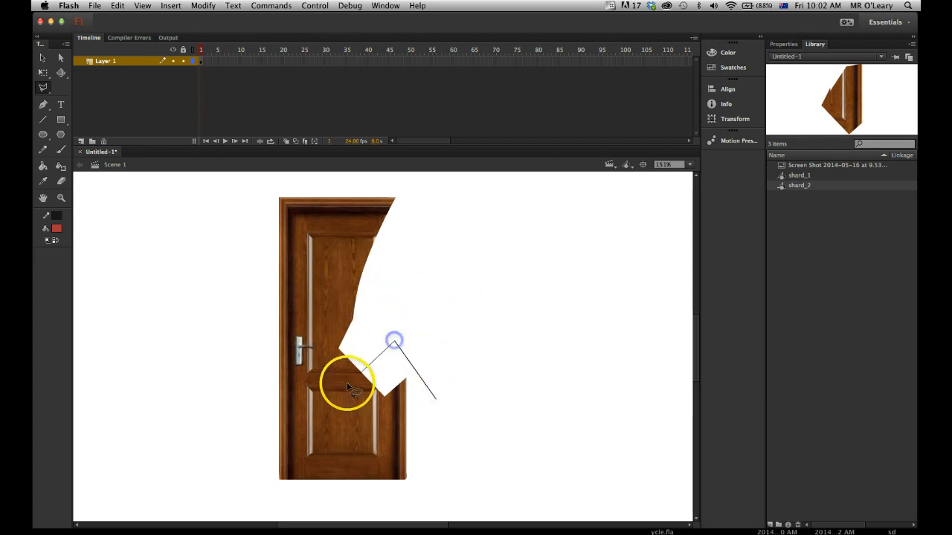
{"action": "left_click", "coordinate": [364, 399]}
{"action": "left_click", "coordinate": [337, 369]}
{"action": "left_click", "coordinate": [347, 448]}
{"action": "left_click", "coordinate": [395, 498]}
{"action": "left_click", "coordinate": [445, 493]}
{"action": "double_click", "coordinate": [446, 447]}
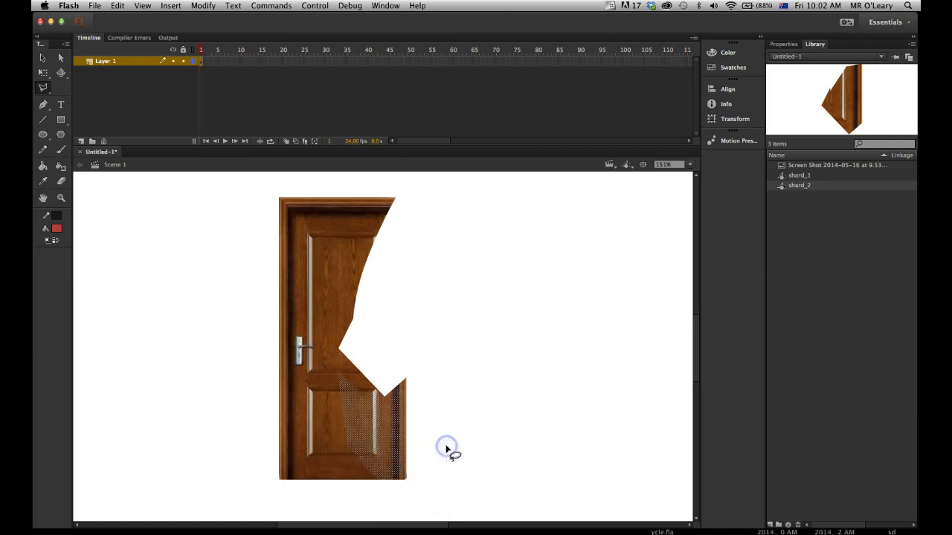
- Convert the selected lower-right piece to a graphic symbol named shard_3 and delete its instance from the stage
{"action": "key", "text": "F8"}
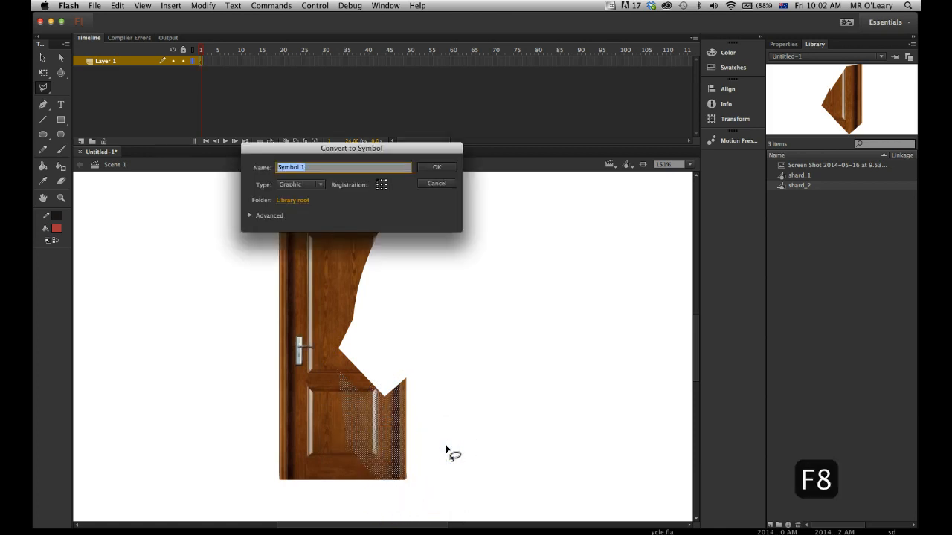
{"action": "type", "text": "shard_3"}
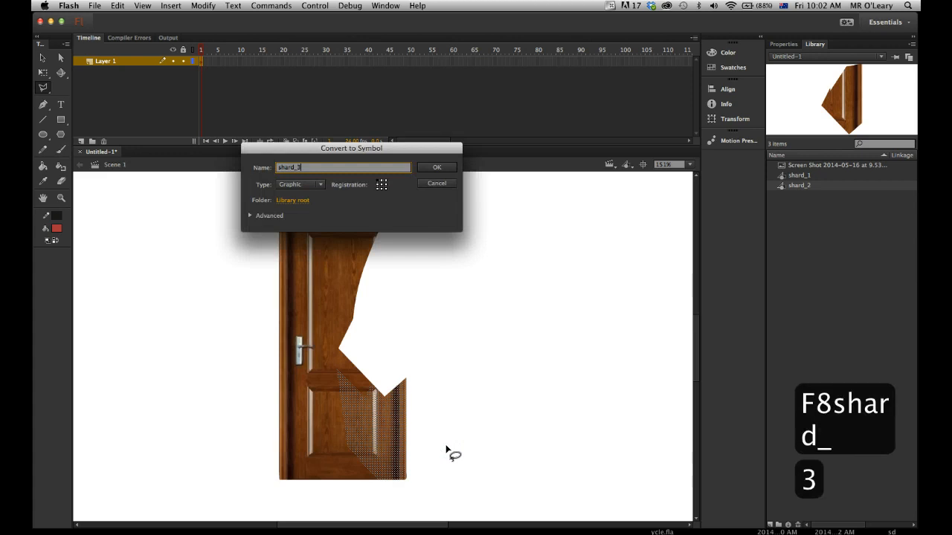
{"action": "key", "text": "Return"}
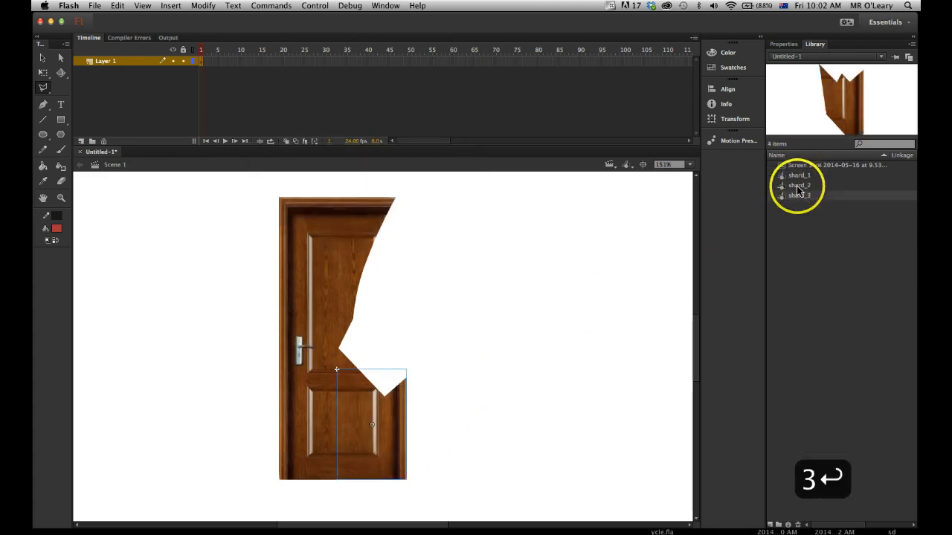
{"action": "key", "text": "BackSpace"}
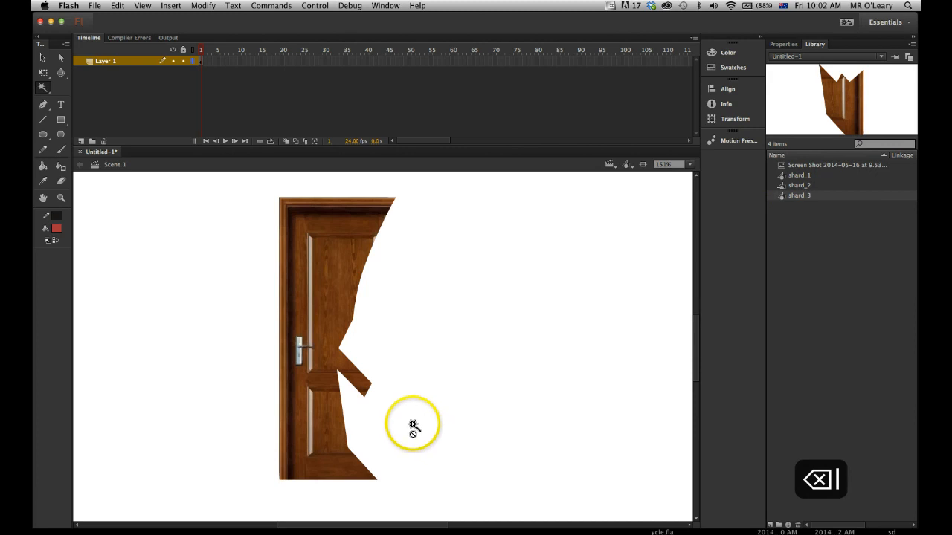
- Select the door's whole lower-left part, including the handle, with the Polygon lasso tool
{"action": "left_click_drag", "start_coordinate": [48, 95], "coordinate": [67, 98]}
{"action": "left_click", "coordinate": [399, 396]}
{"action": "left_click", "coordinate": [312, 304]}
{"action": "left_click", "coordinate": [255, 282]}
{"action": "left_click", "coordinate": [265, 497]}
{"action": "left_click", "coordinate": [436, 499]}
{"action": "double_click", "coordinate": [397, 415]}
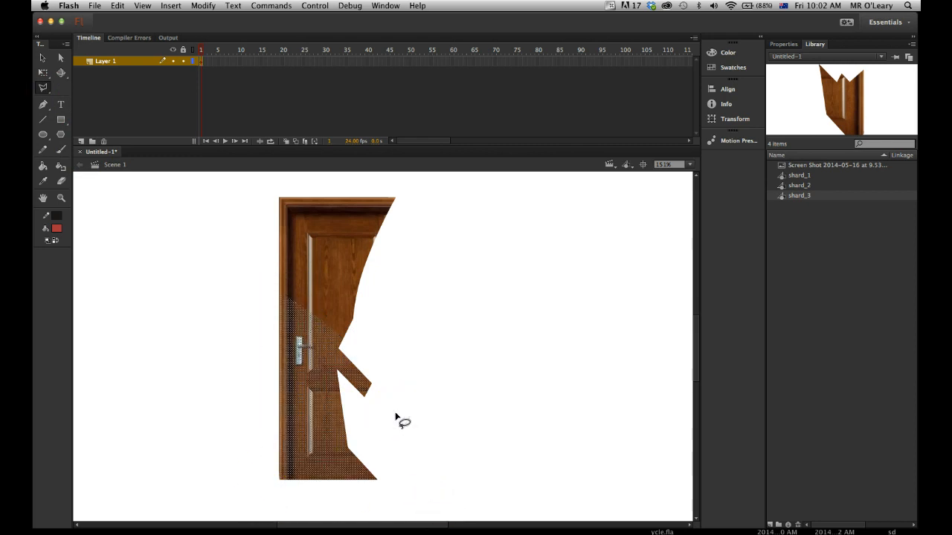
- Convert the selected piece with the door handle to a graphic symbol named shard_4 and delete its instance from the stage
{"action": "key", "text": "F8"}
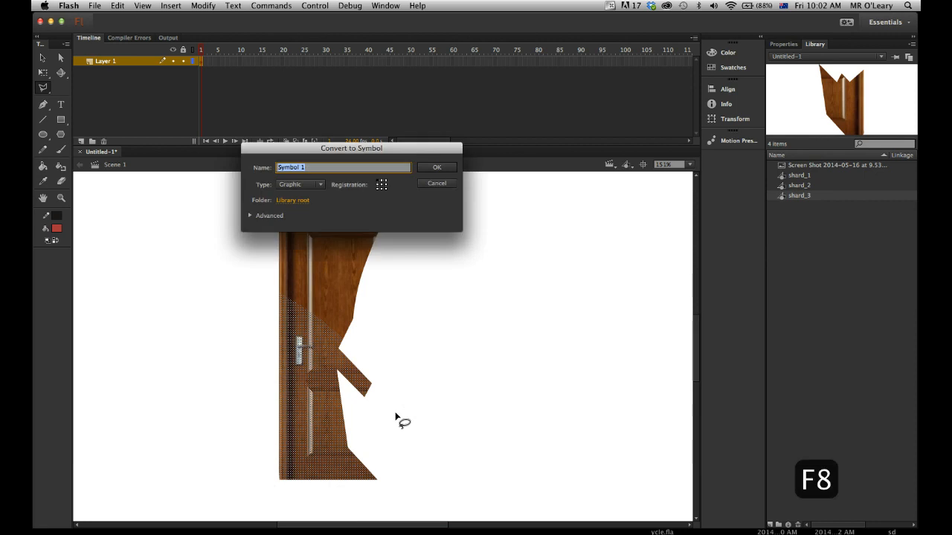
{"action": "type", "text": "shard_"}
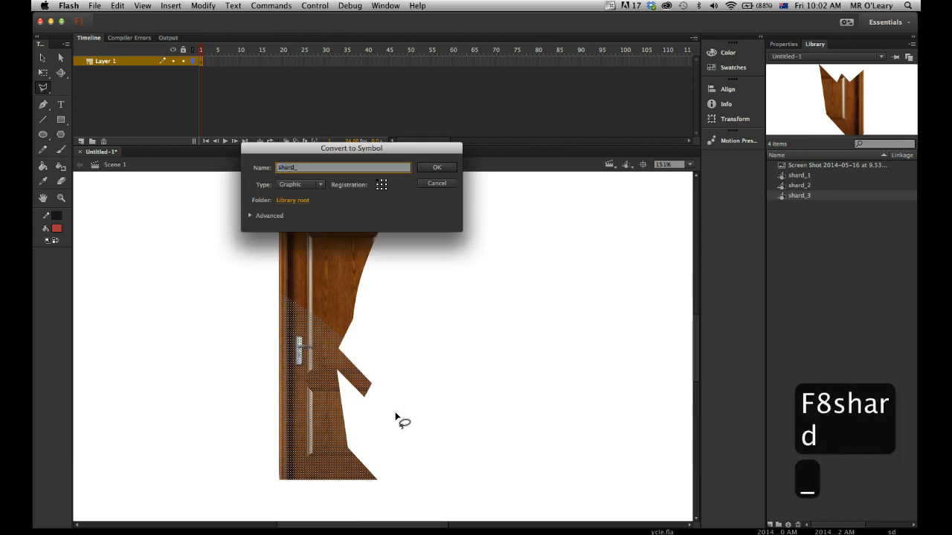
{"action": "key", "text": "Return"}
{"action": "left_click", "coordinate": [354, 459]}
{"action": "left_click", "coordinate": [367, 399]}
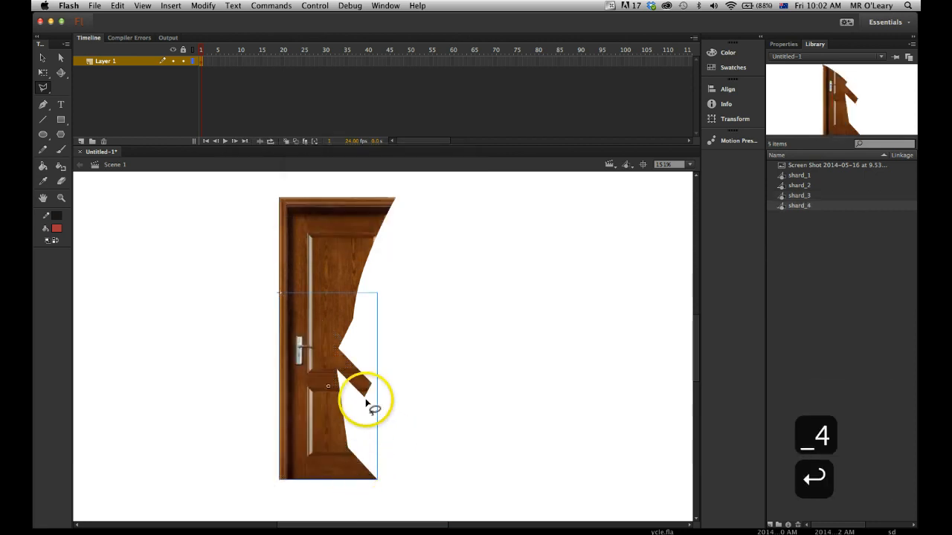
{"action": "key", "text": "BackSpace"}
- Select the entire remaining upper-left piece of the door by enclosing it with the Polygon lasso tool
{"action": "left_click", "coordinate": [364, 370]}
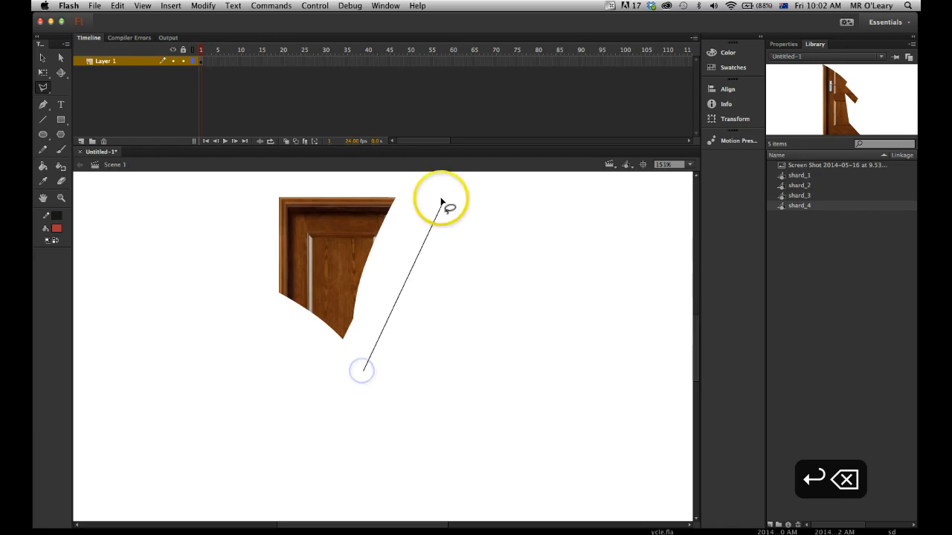
{"action": "left_click", "coordinate": [440, 195]}
{"action": "left_click", "coordinate": [258, 182]}
{"action": "left_click", "coordinate": [251, 307]}
{"action": "left_click", "coordinate": [364, 370]}
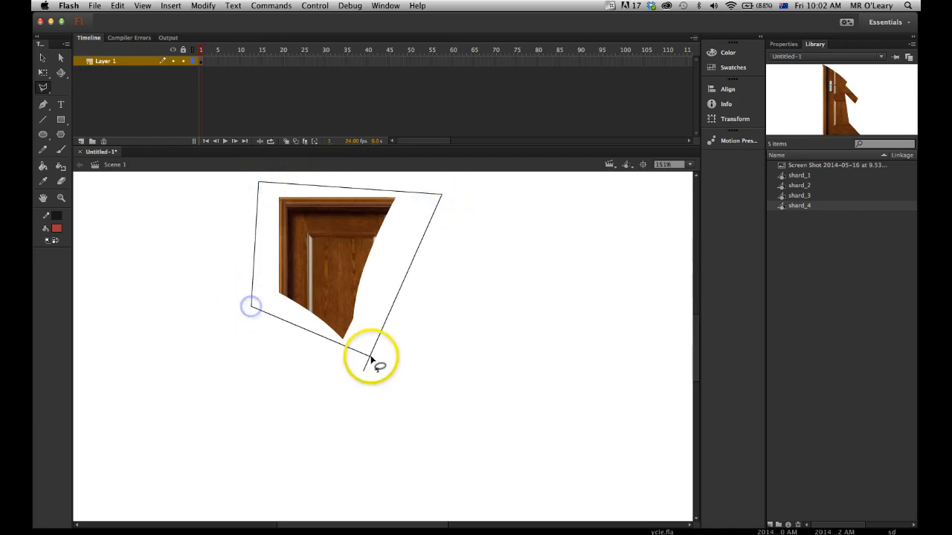
{"action": "double_click", "coordinate": [362, 368]}
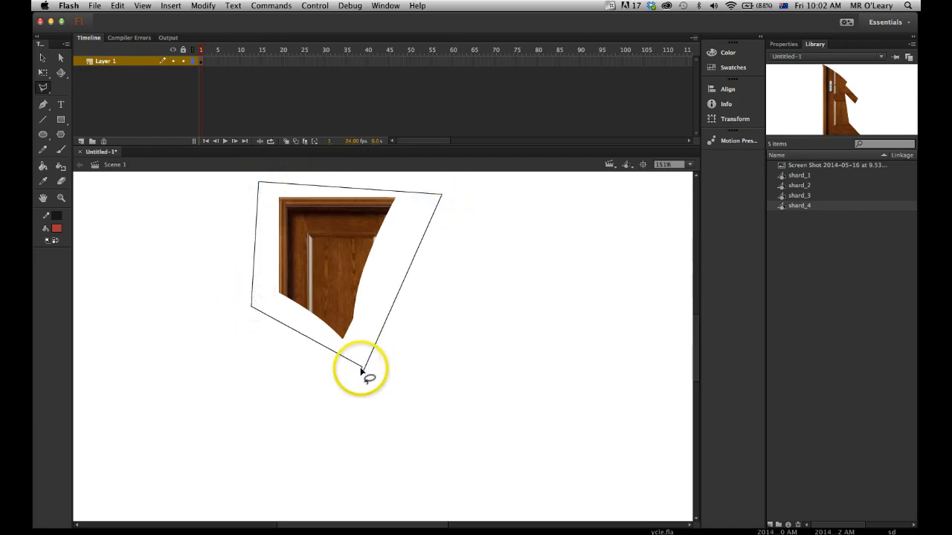
{"action": "left_click", "coordinate": [364, 370]}
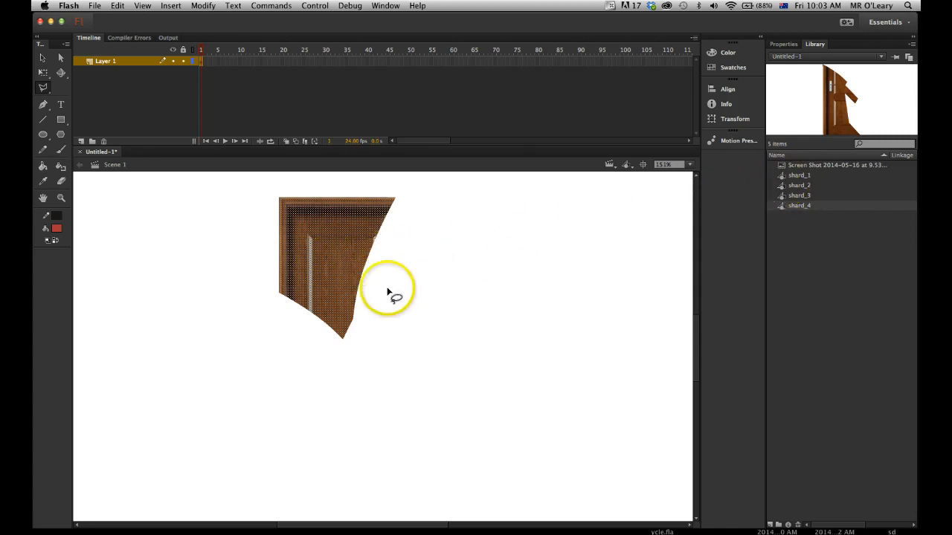
- Convert the selected last door piece to a graphic symbol named shard_5
{"action": "key", "text": "F8"}
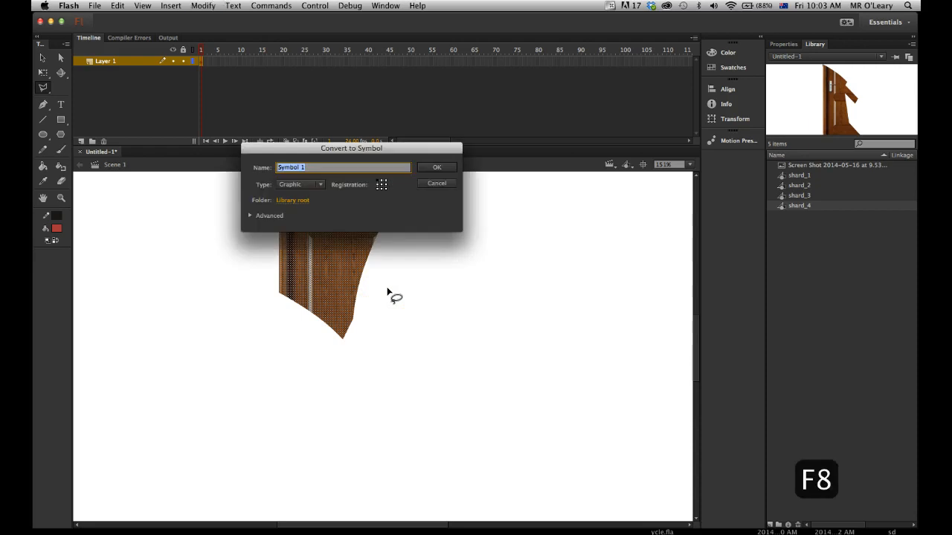
{"action": "type", "text": "shard_"}
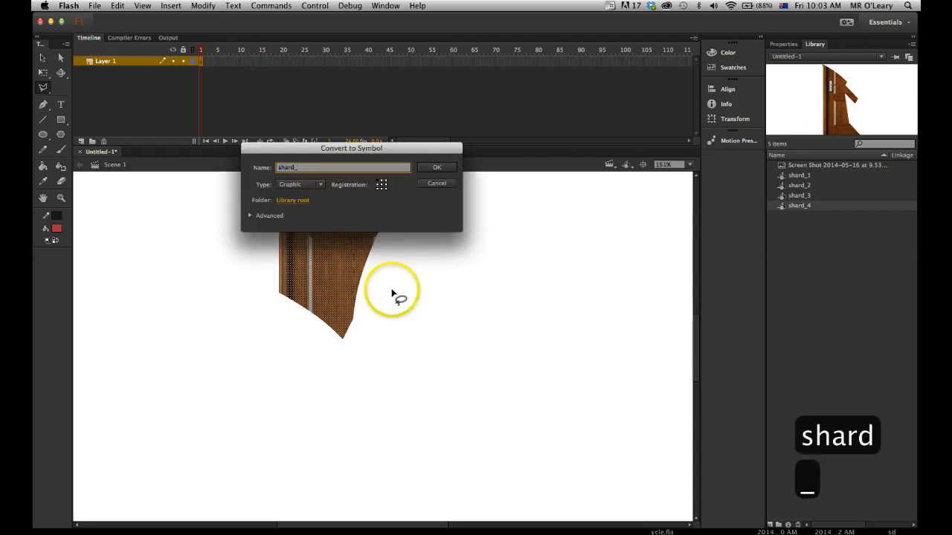
{"action": "type", "text": "5"}
{"action": "key", "text": "Return"}
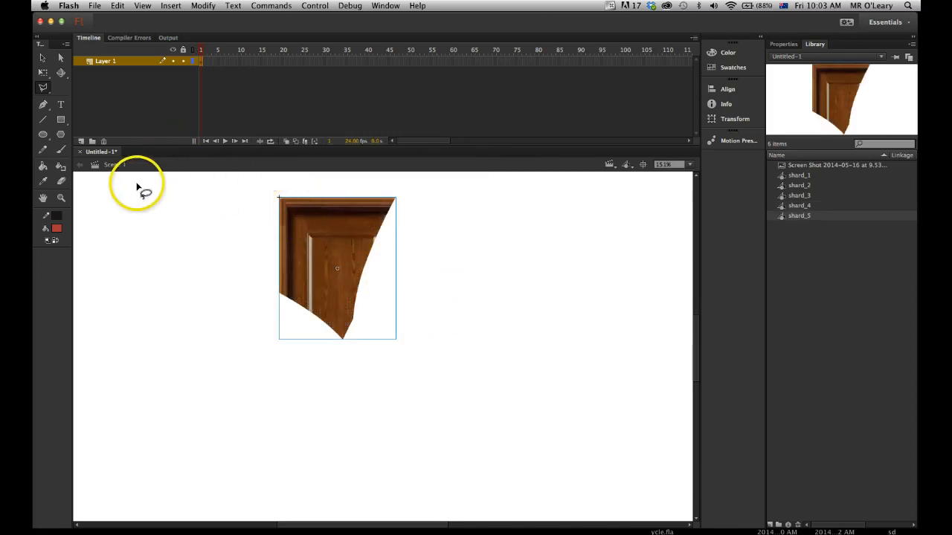
- Add four new layers above Layer 1 in the timeline, and make Layer 1 the active layer
{"action": "left_click", "coordinate": [42, 57]}
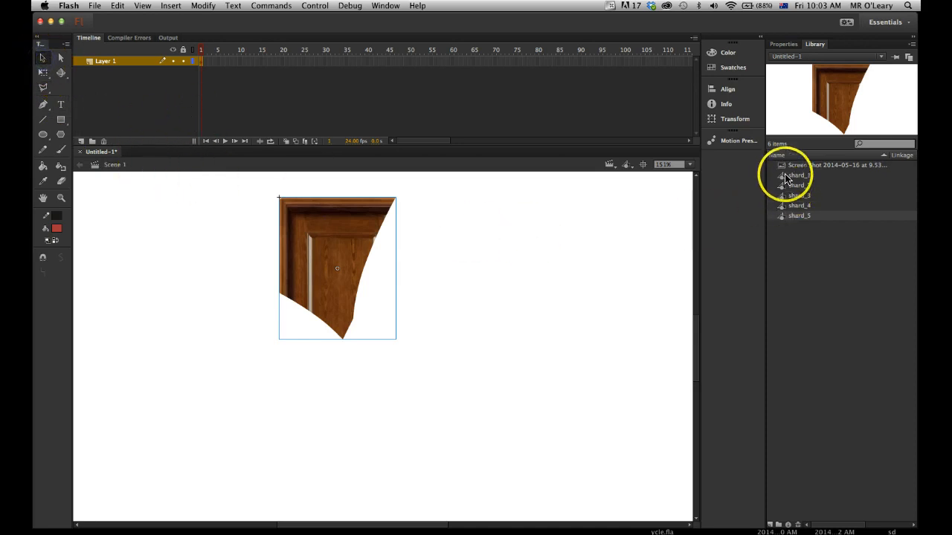
{"action": "left_click", "coordinate": [82, 141]}
{"action": "left_click", "coordinate": [82, 141]}
{"action": "left_click", "coordinate": [82, 141]}
{"action": "left_click", "coordinate": [81, 141]}
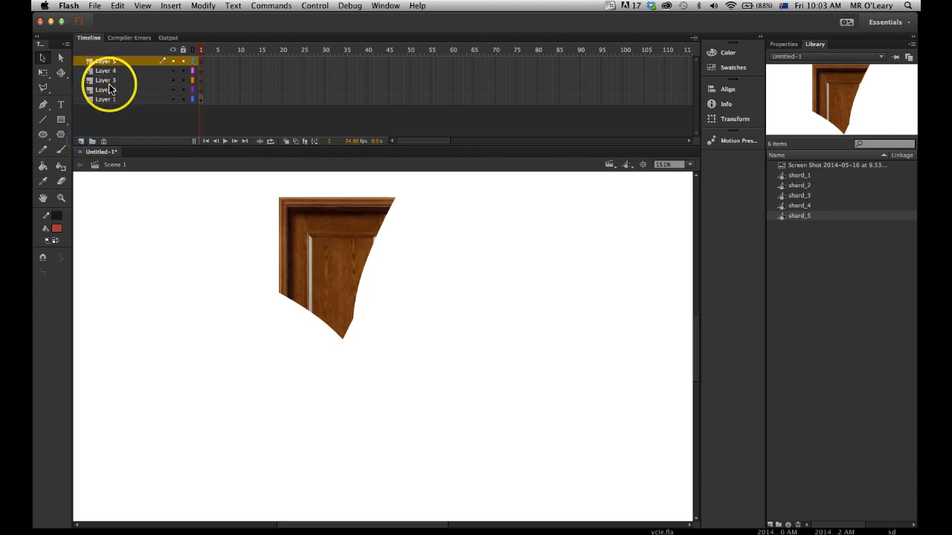
{"action": "left_click", "coordinate": [146, 100]}
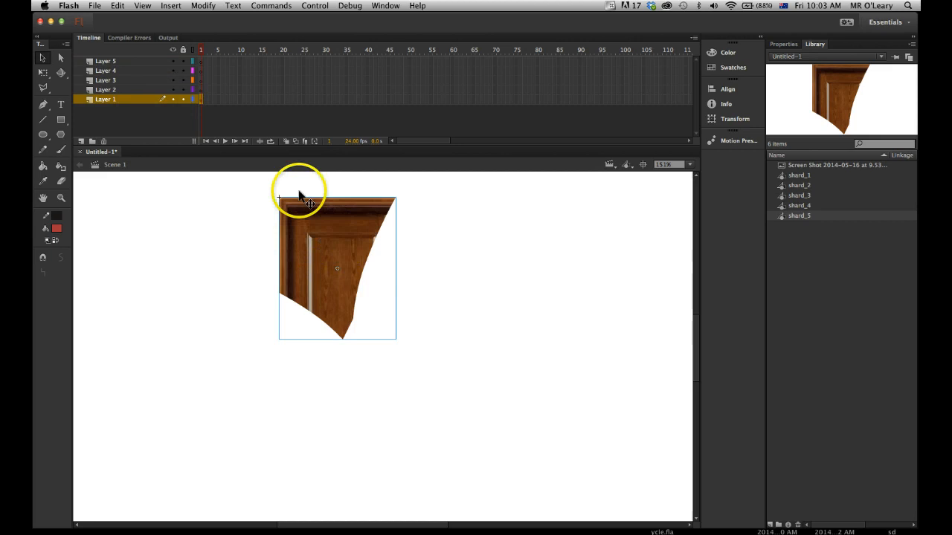
- Lock Layer 1 and place shard_4 on Layer 2, fitted directly beneath the upper-left door piece
{"action": "left_click", "coordinate": [183, 99]}
{"action": "left_click", "coordinate": [152, 90]}
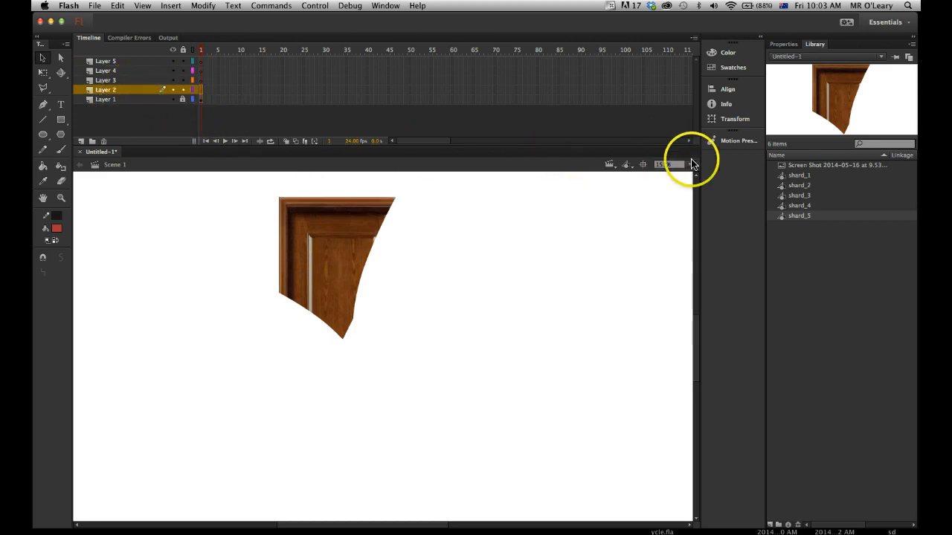
{"action": "left_click", "coordinate": [791, 206]}
{"action": "left_click_drag", "start_coordinate": [626, 301], "coordinate": [325, 352]}
{"action": "left_click", "coordinate": [465, 346]}
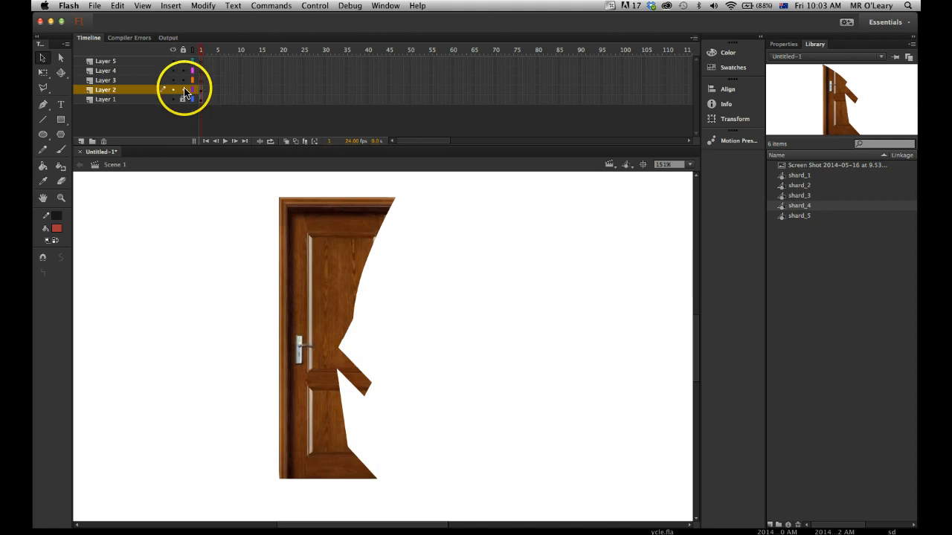
- Lock Layer 2 and place shard_3 on Layer 3, fitted against shard_4 as the door's lower-right corner
{"action": "left_click", "coordinate": [183, 90]}
{"action": "left_click", "coordinate": [798, 194]}
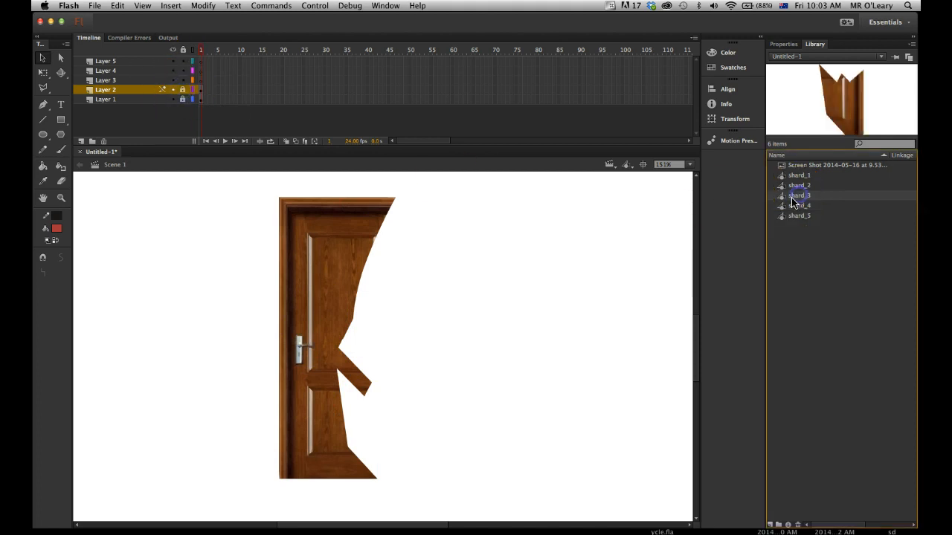
{"action": "left_click", "coordinate": [140, 79]}
{"action": "left_click", "coordinate": [751, 226]}
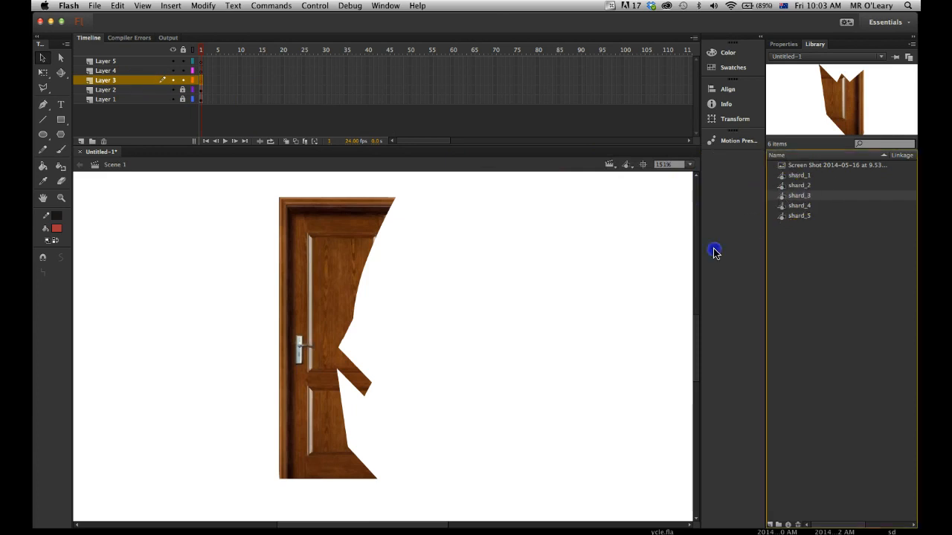
{"action": "left_click_drag", "start_coordinate": [499, 318], "coordinate": [388, 425]}
{"action": "key", "text": "Right"}
{"action": "key", "text": "Up"}
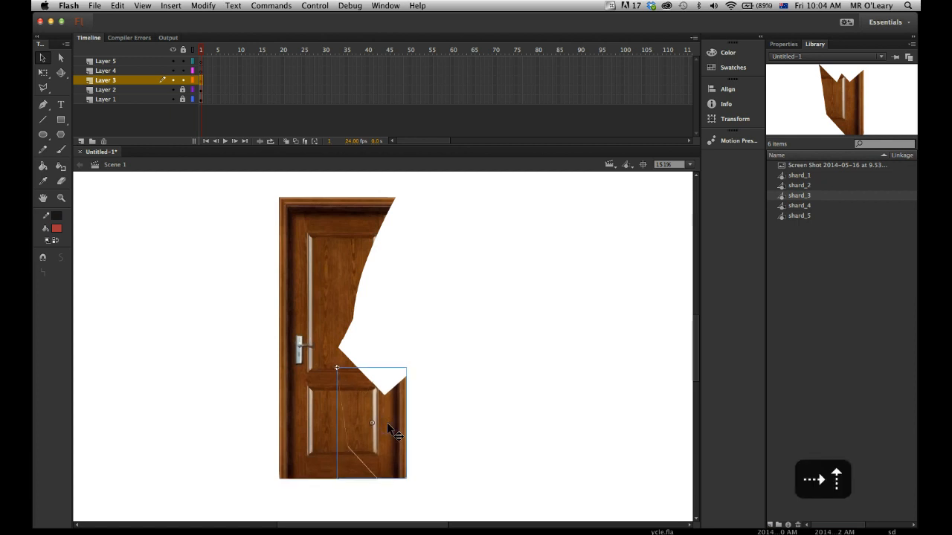
{"action": "key", "text": "Down"}
{"action": "key", "text": "Left"}
{"action": "key", "text": "Right"}
{"action": "left_click", "coordinate": [425, 437]}
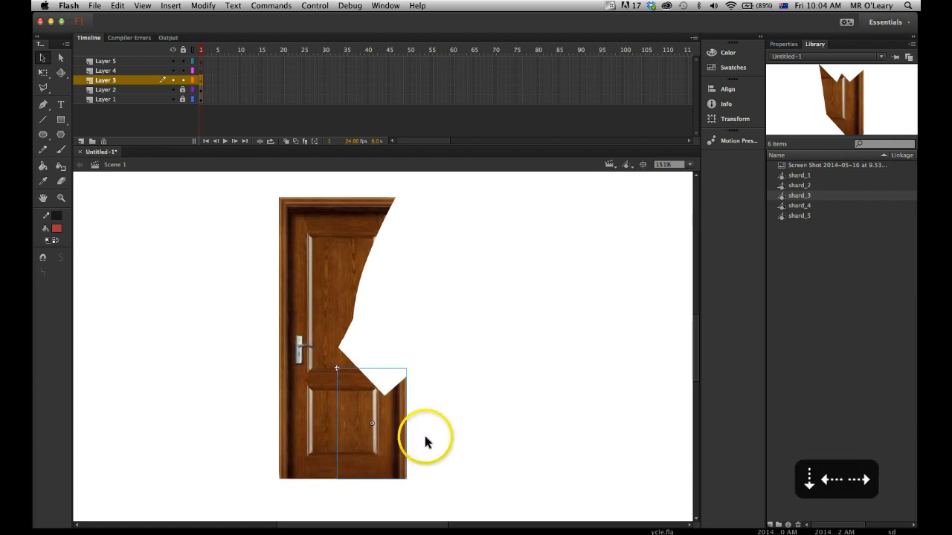
- Nudge shard_3 in small steps at high magnification to close the seam with shard_4
{"action": "left_click", "coordinate": [379, 431]}
{"action": "key", "text": "z"}
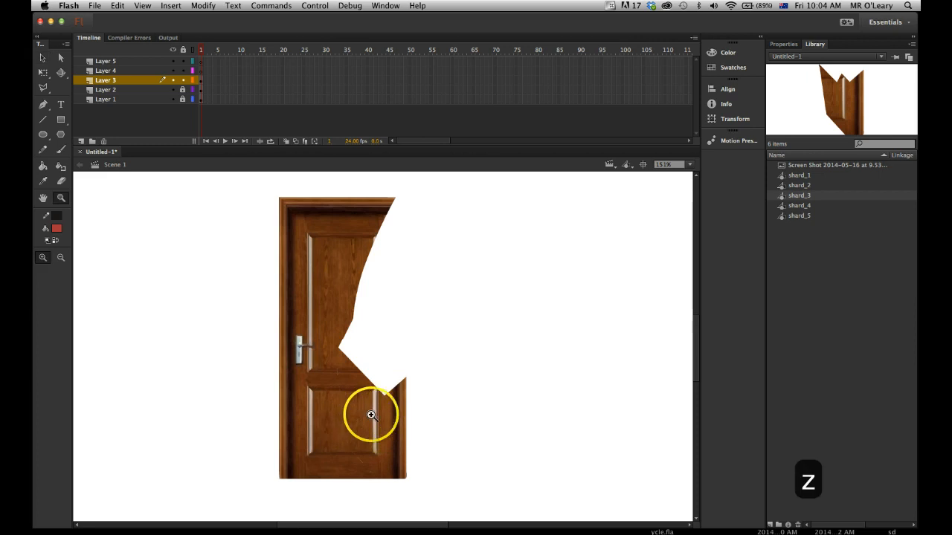
{"action": "left_click", "coordinate": [372, 414]}
{"action": "left_click", "coordinate": [364, 388]}
{"action": "key", "text": "v"}
{"action": "left_click", "coordinate": [407, 372]}
{"action": "key", "text": "Left"}
{"action": "key", "text": "Left"}
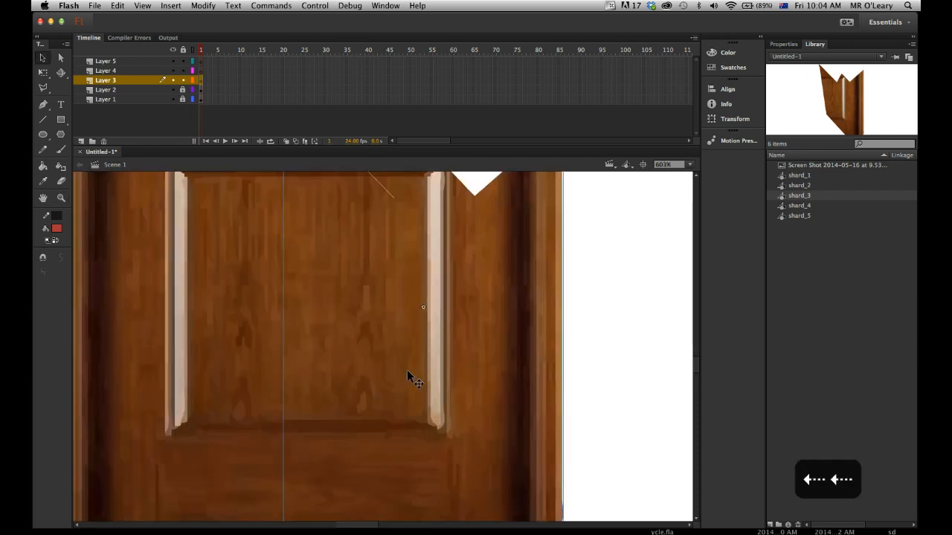
{"action": "key", "text": "Up"}
{"action": "key", "text": "Down"}
{"action": "key", "text": "Left"}
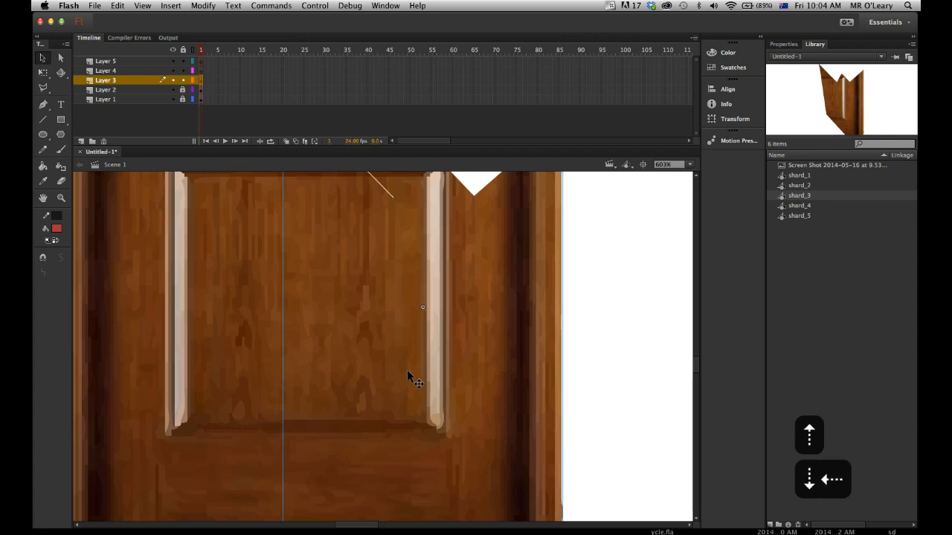
{"action": "key", "text": "Up"}
{"action": "key", "text": "Right"}
{"action": "key", "text": "Down"}
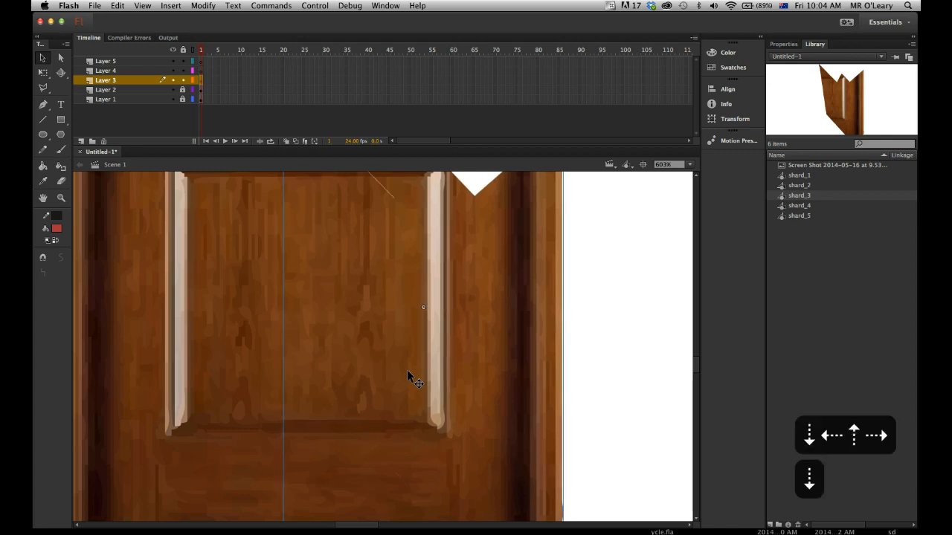
- Lock Layer 3 and make Layer 4 the active layer
{"action": "left_click", "coordinate": [623, 377]}
{"action": "key", "text": "z"}
{"action": "left_click", "coordinate": [429, 341], "text": "alt"}
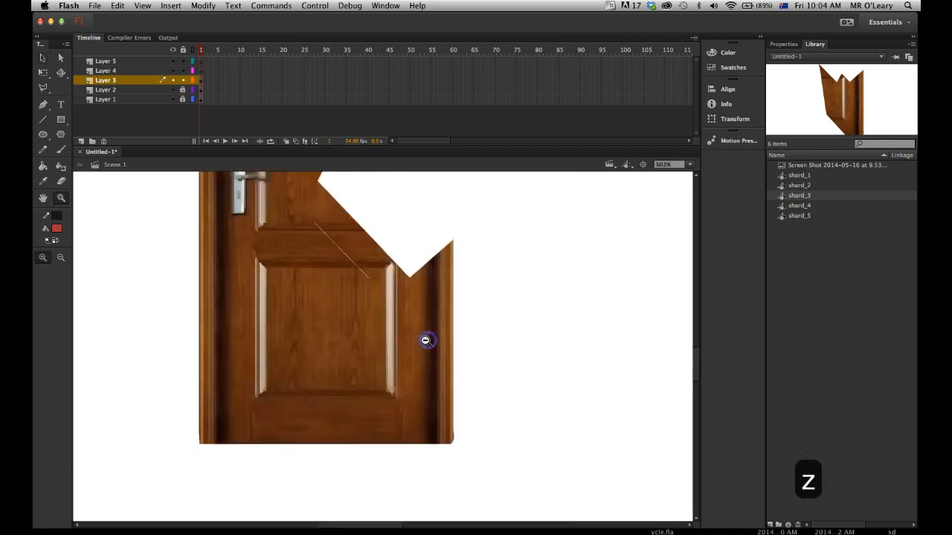
{"action": "left_click", "coordinate": [401, 345], "text": "alt"}
{"action": "key", "text": "space"}
{"action": "left_click_drag", "start_coordinate": [370, 345], "coordinate": [360, 429]}
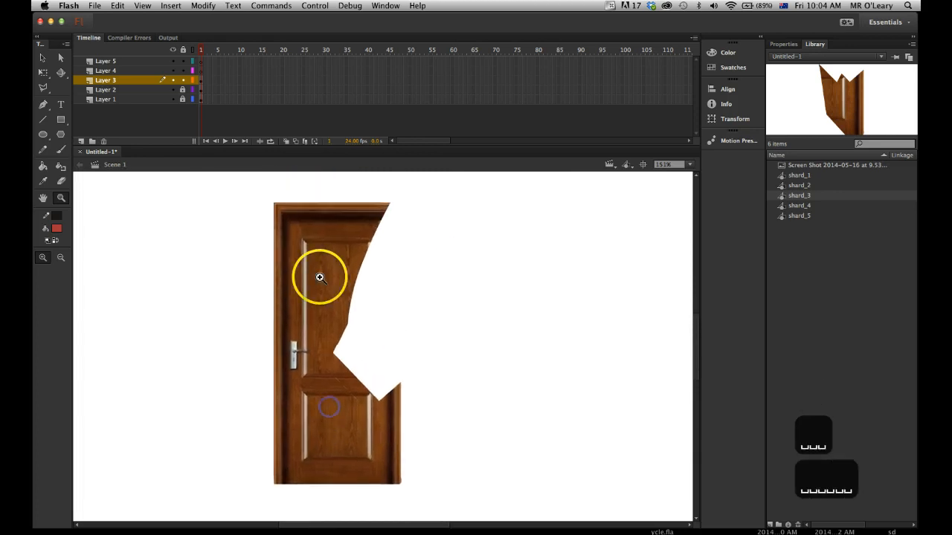
{"action": "left_click", "coordinate": [183, 79]}
{"action": "left_click", "coordinate": [130, 71]}
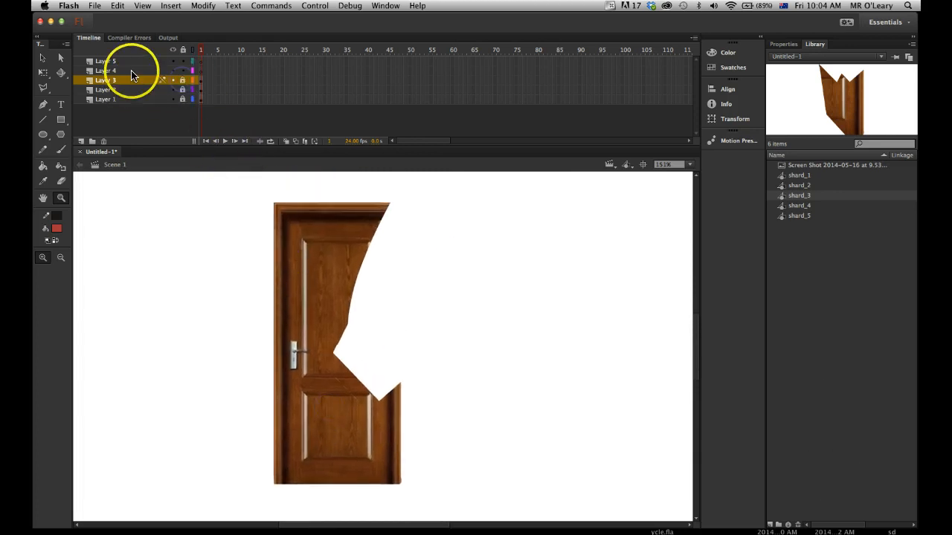
{"action": "left_click", "coordinate": [794, 206]}
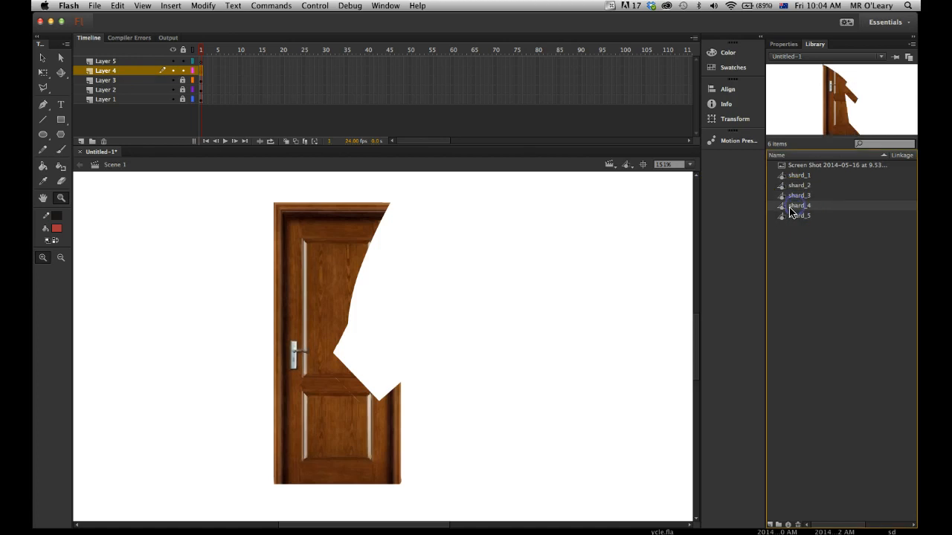
{"action": "left_click_drag", "start_coordinate": [709, 256], "coordinate": [463, 340]}
{"action": "left_click", "coordinate": [456, 342]}
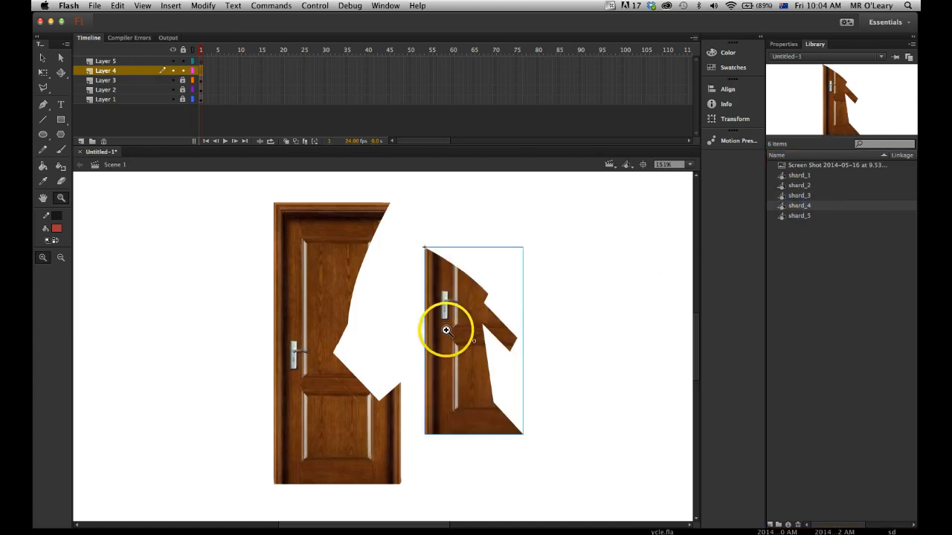
{"action": "key", "text": "BackSpace"}
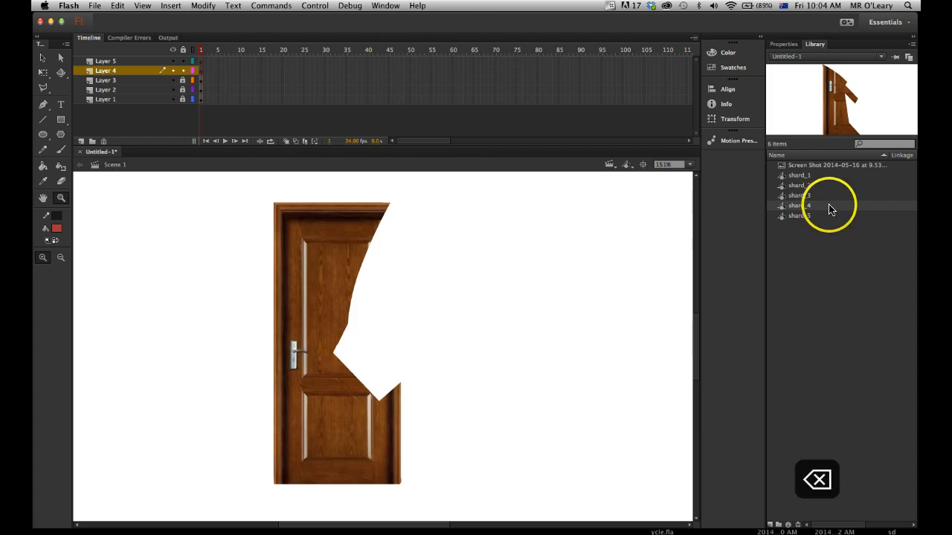
- Place shard_2 on Layer 4, fitted into the gap on the door's right side above shard_3
{"action": "left_click", "coordinate": [783, 187]}
{"action": "left_click_drag", "start_coordinate": [780, 189], "coordinate": [440, 363]}
{"action": "left_click", "coordinate": [459, 353]}
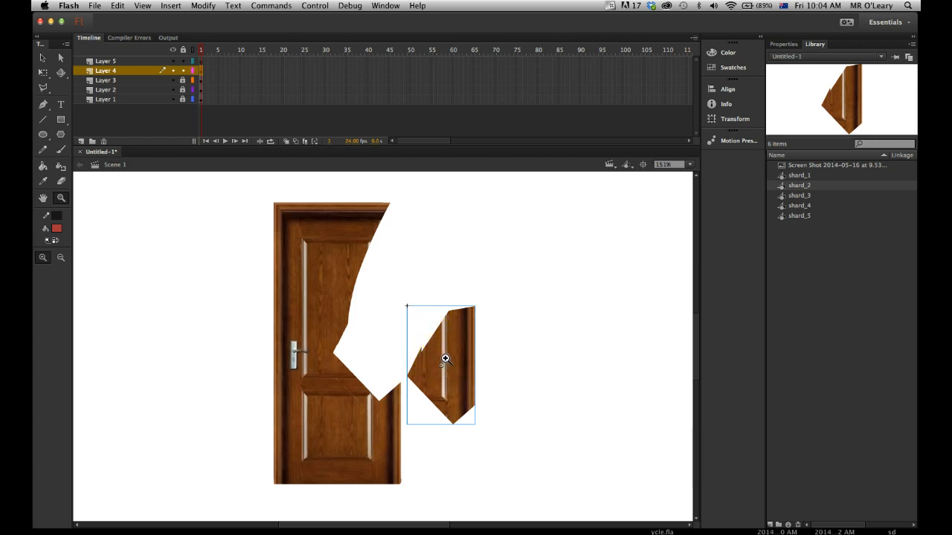
{"action": "key", "text": "v"}
{"action": "left_click_drag", "start_coordinate": [451, 352], "coordinate": [380, 328]}
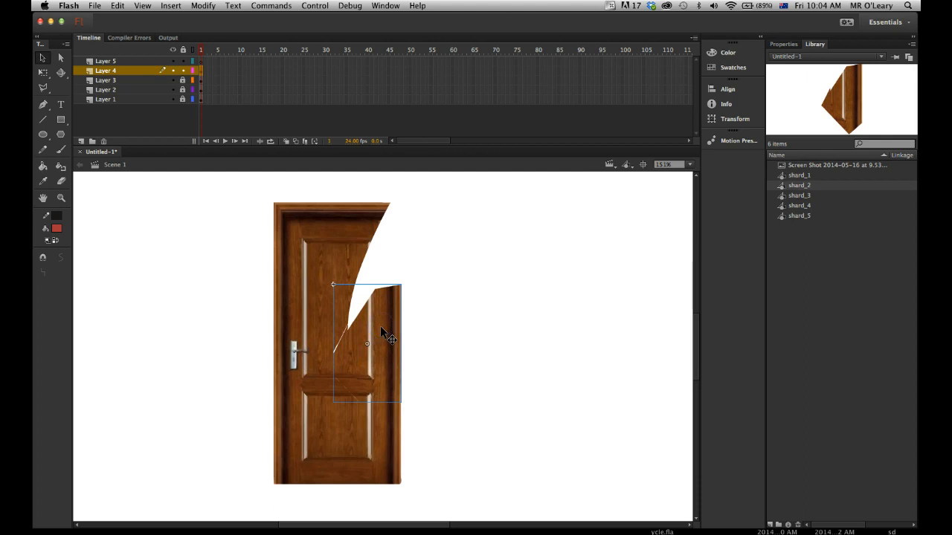
{"action": "key", "text": "Up"}
{"action": "key", "text": "Left"}
{"action": "key", "text": "Up"}
{"action": "left_click", "coordinate": [431, 333]}
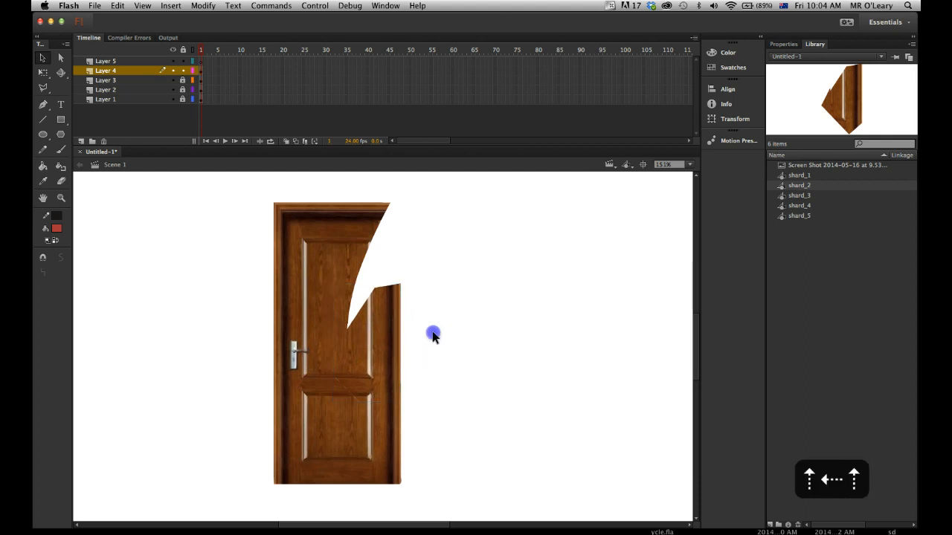
- Lock Layer 4 and place shard_1 on Layer 5, nudged to fill the door's upper-right gap
{"action": "left_click", "coordinate": [182, 69]}
{"action": "left_click", "coordinate": [123, 62]}
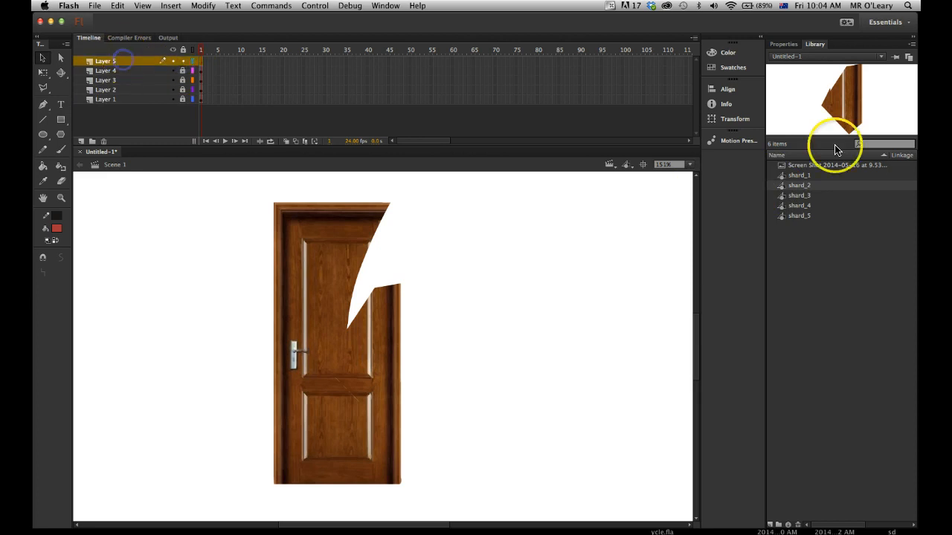
{"action": "left_click", "coordinate": [778, 177]}
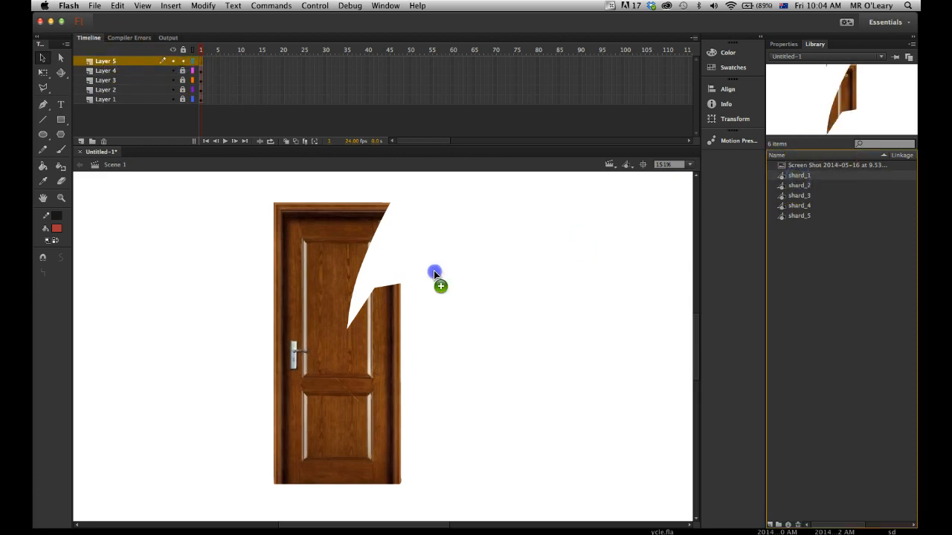
{"action": "left_click_drag", "start_coordinate": [408, 282], "coordinate": [386, 262]}
{"action": "key", "text": "Up"}
{"action": "key", "text": "Left"}
{"action": "key", "text": "Up"}
{"action": "key", "text": "Up"}
{"action": "key", "text": "Up"}
{"action": "key", "text": "Up"}
{"action": "key", "text": "Up"}
{"action": "key", "text": "Right"}
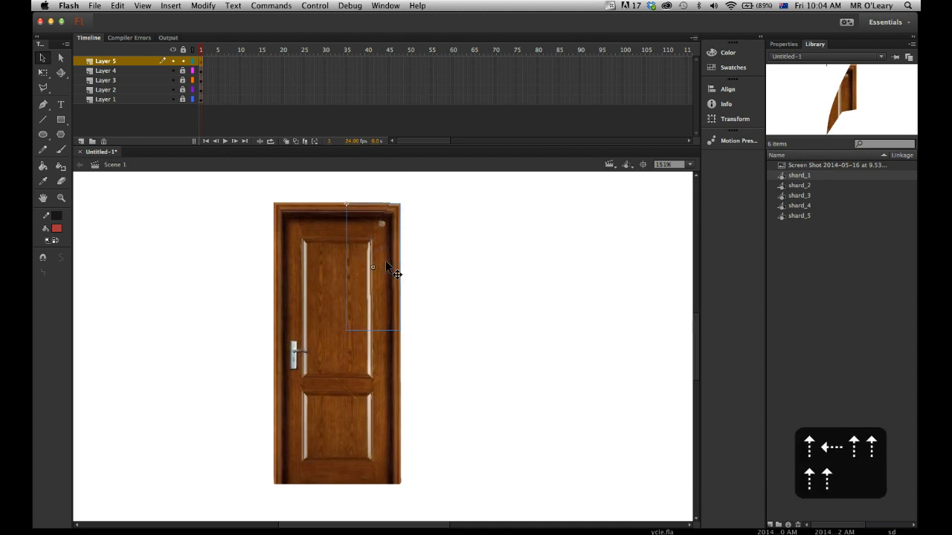
{"action": "key", "text": "Up"}
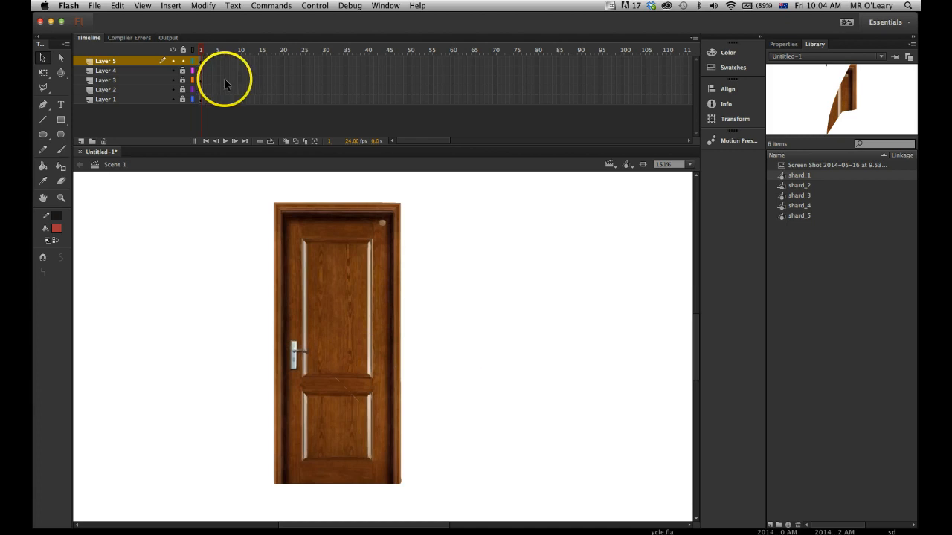
- Unlock all five layers and insert keyframes at frame 5 on every layer
{"action": "left_click", "coordinate": [183, 63]}
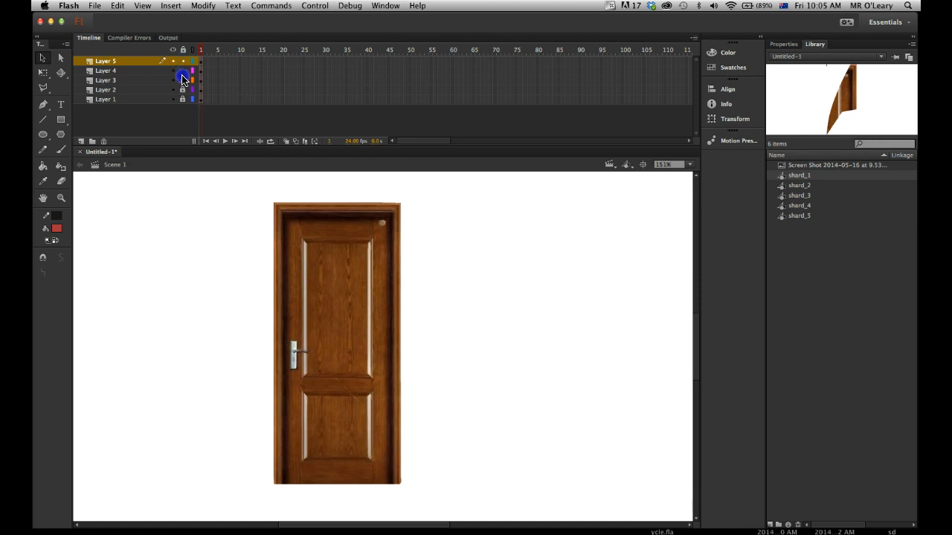
{"action": "left_click", "coordinate": [218, 60]}
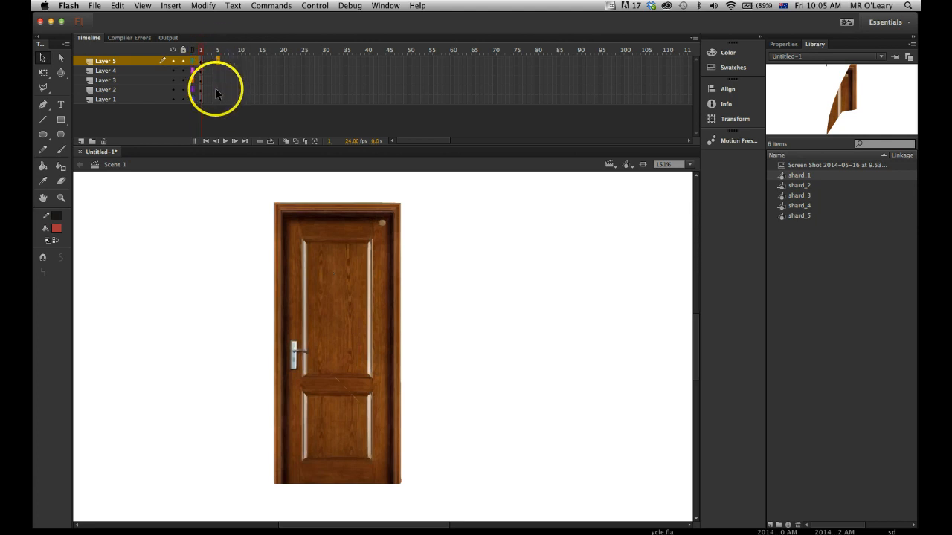
{"action": "left_click", "coordinate": [217, 98], "text": "shift"}
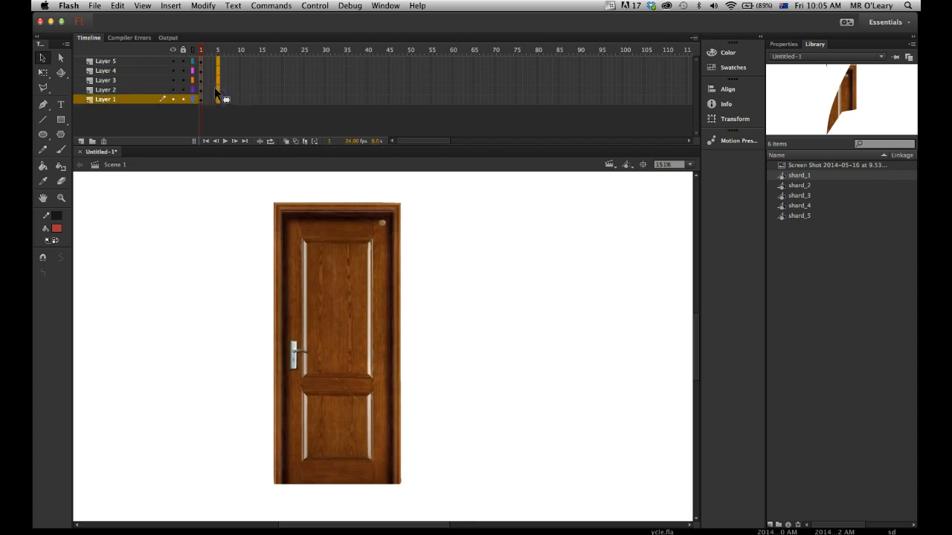
{"action": "key", "text": "F5"}
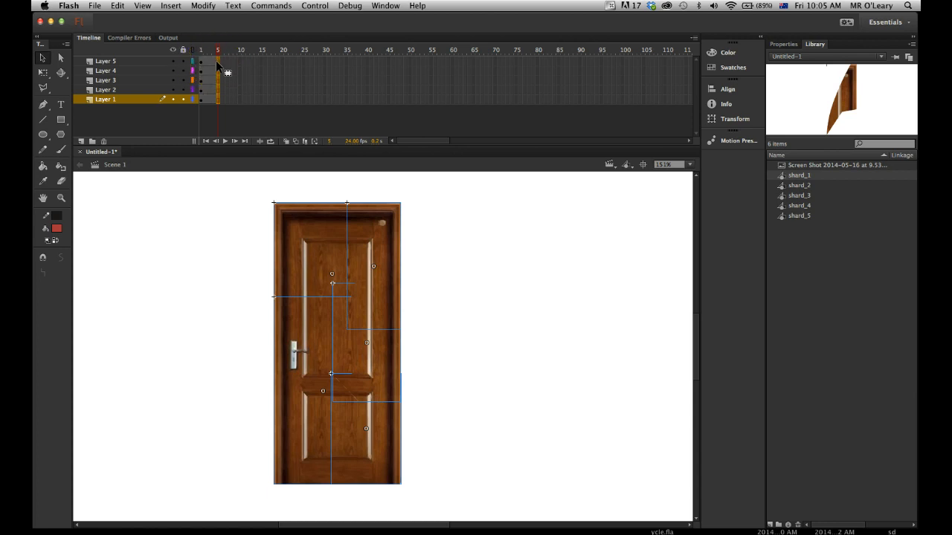
{"action": "key", "text": "F6"}
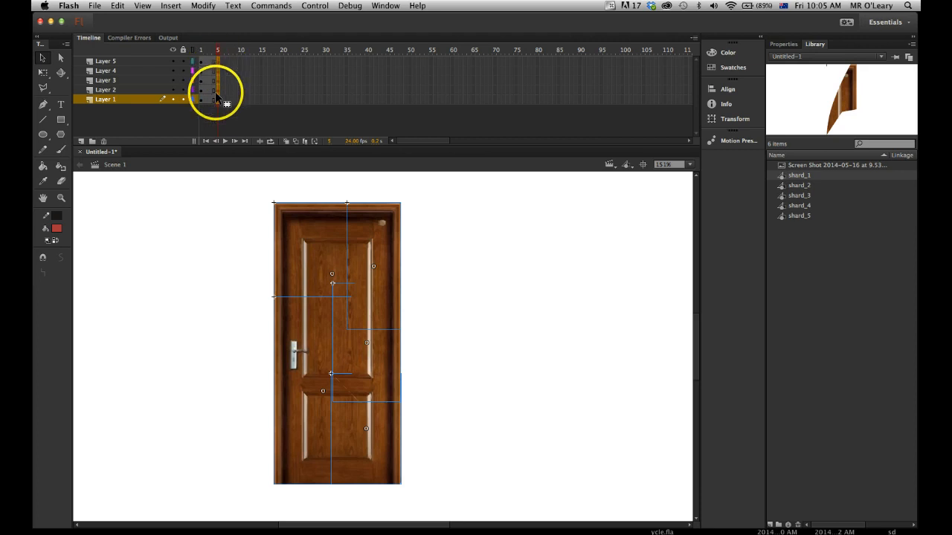
{"action": "left_click", "coordinate": [218, 52]}
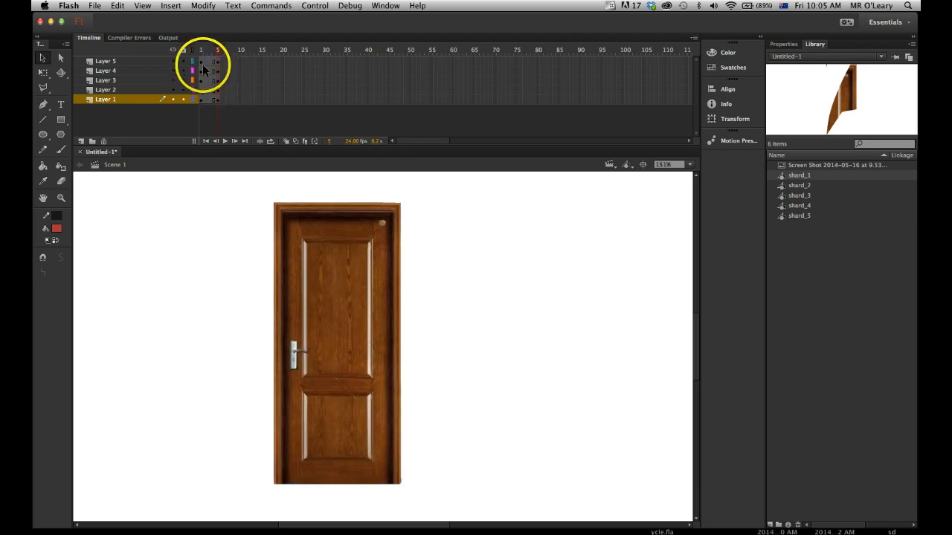
{"action": "left_click", "coordinate": [214, 51]}
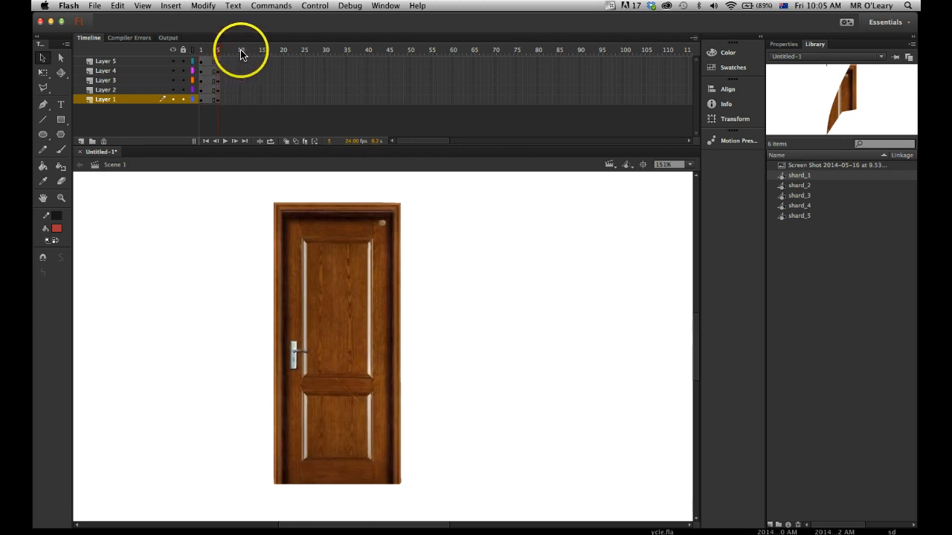
- Insert keyframes at frame 10 on all five layers and return the playhead to frame 5
{"action": "left_click", "coordinate": [239, 61]}
{"action": "left_click", "coordinate": [238, 97], "text": "shift"}
{"action": "key", "text": "F6"}
{"action": "left_click", "coordinate": [238, 59]}
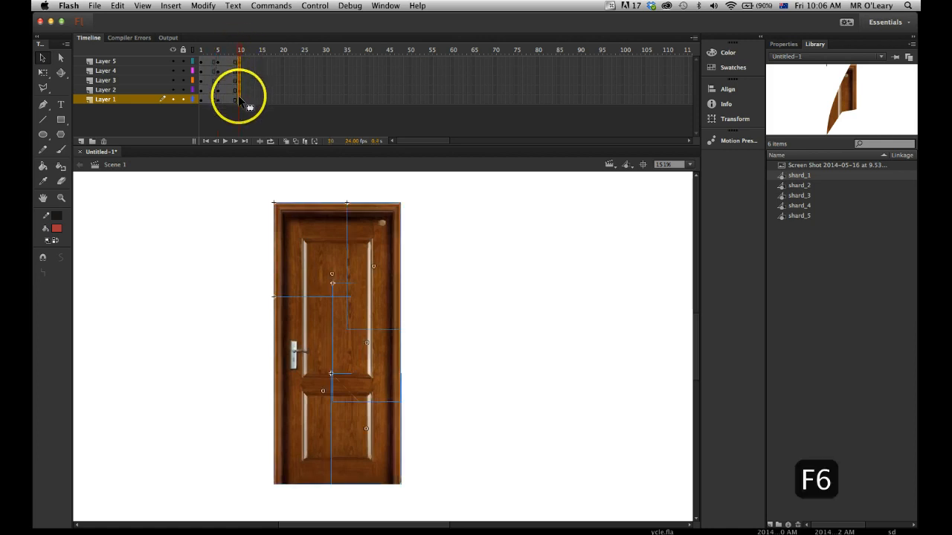
{"action": "left_click", "coordinate": [222, 52]}
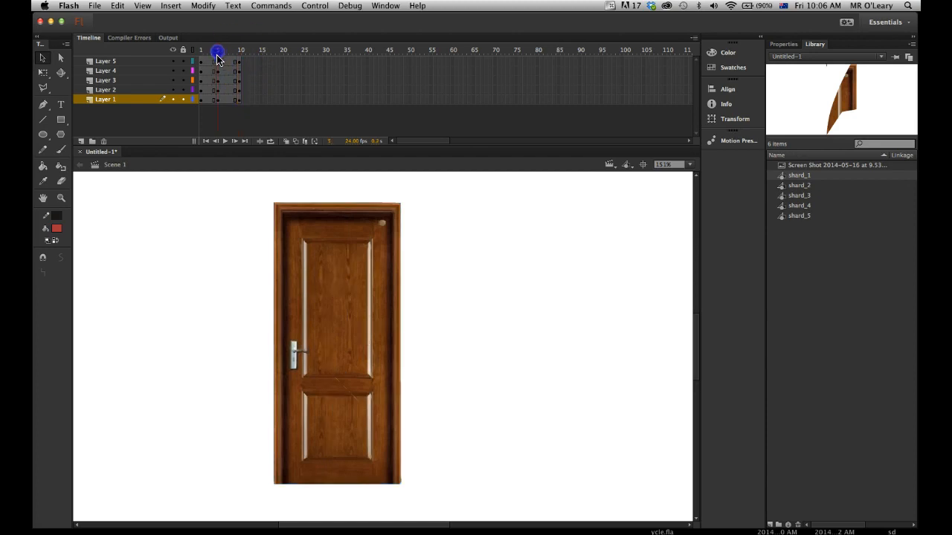
- Select frame 5 on all five layers and create classic tweens running to the frame 10 keyframes
{"action": "left_click", "coordinate": [216, 55]}
{"action": "left_click", "coordinate": [203, 54]}
{"action": "left_click", "coordinate": [217, 63]}
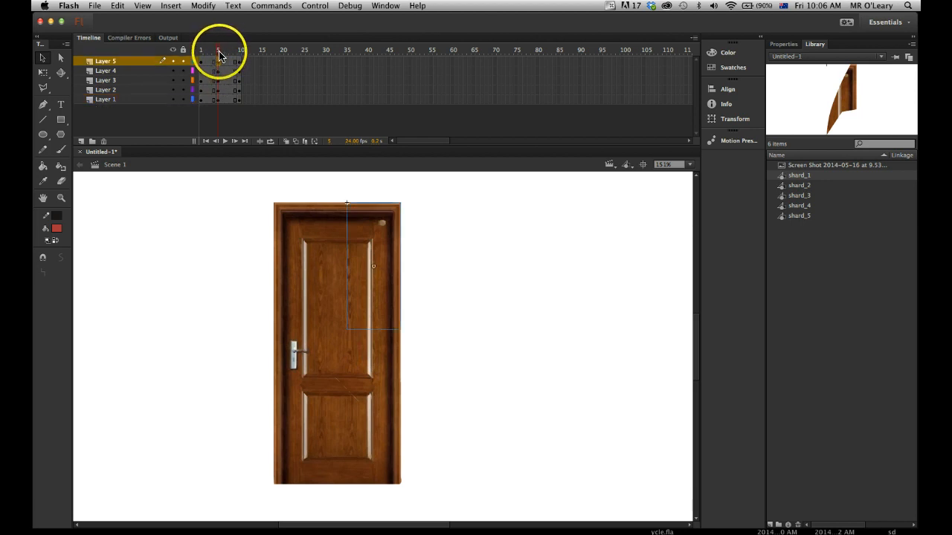
{"action": "left_click_drag", "start_coordinate": [217, 61], "coordinate": [218, 103]}
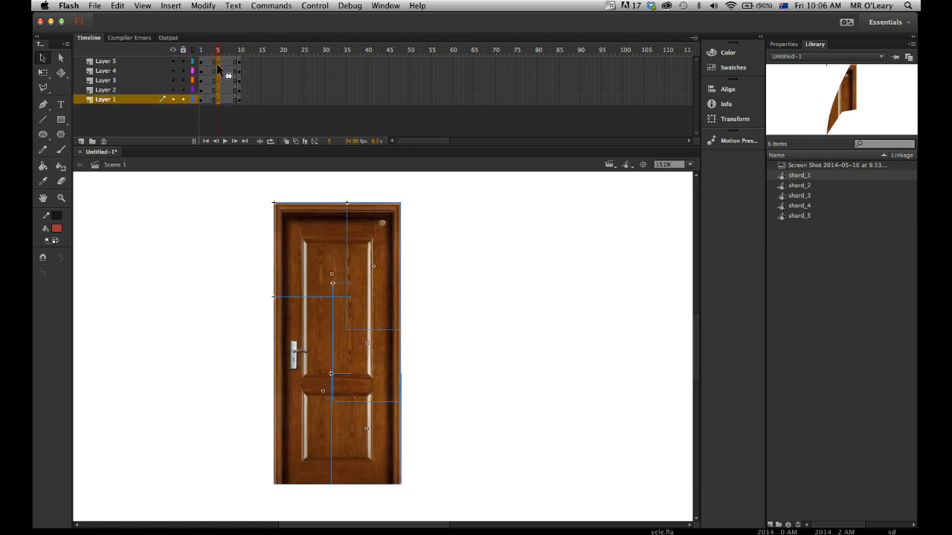
{"action": "right_click", "coordinate": [217, 66]}
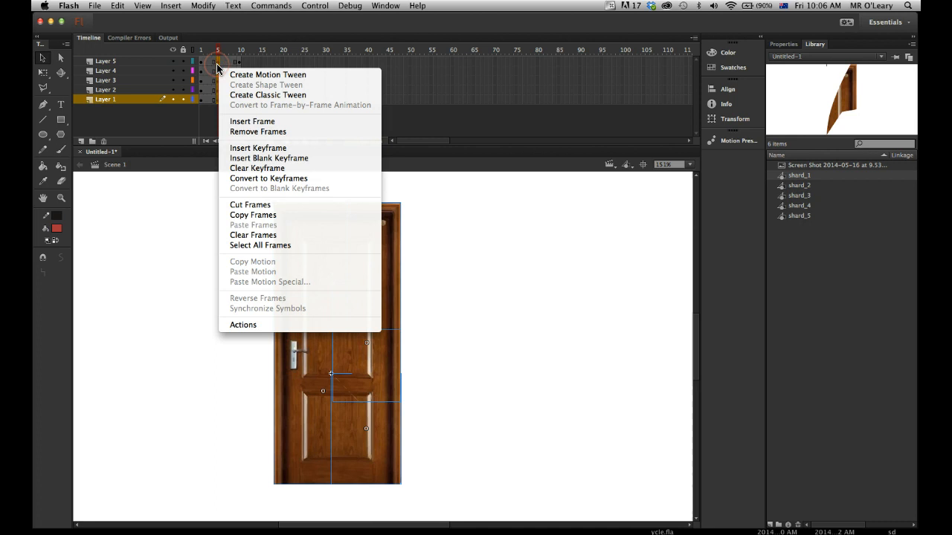
{"action": "left_click", "coordinate": [246, 95]}
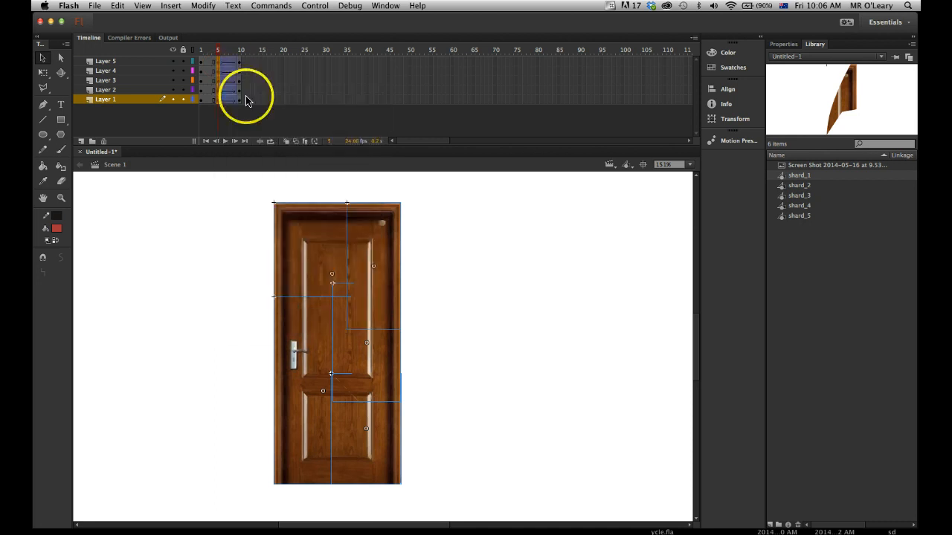
- At frame 10, move all five door shards outward in different directions so the door breaks apart
{"action": "left_click", "coordinate": [217, 52]}
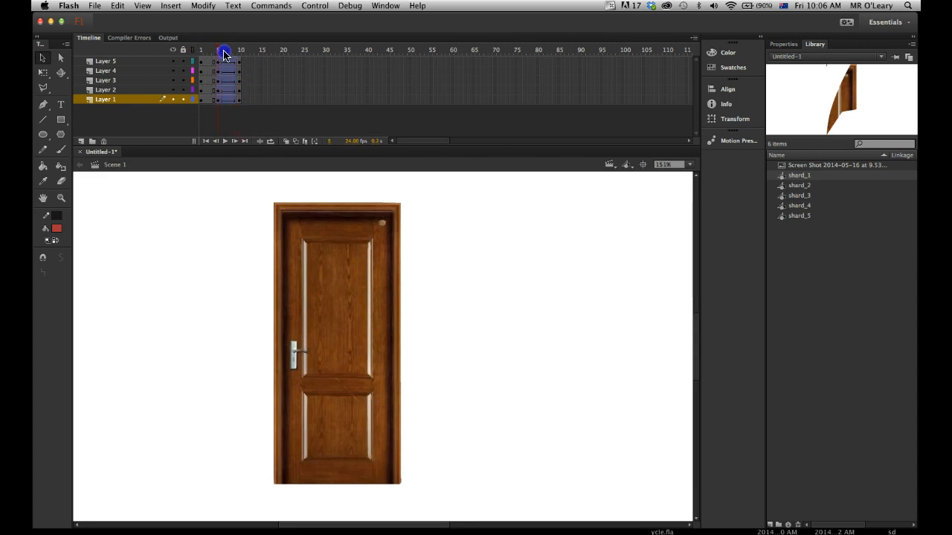
{"action": "left_click", "coordinate": [221, 53]}
{"action": "left_click_drag", "start_coordinate": [311, 280], "coordinate": [353, 310]}
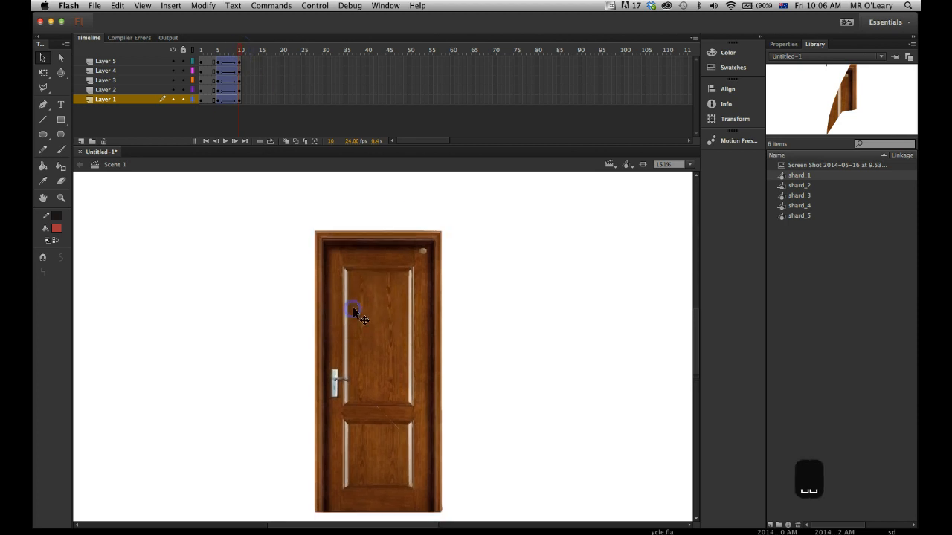
{"action": "left_click", "coordinate": [223, 54]}
{"action": "left_click_drag", "start_coordinate": [233, 52], "coordinate": [237, 52]}
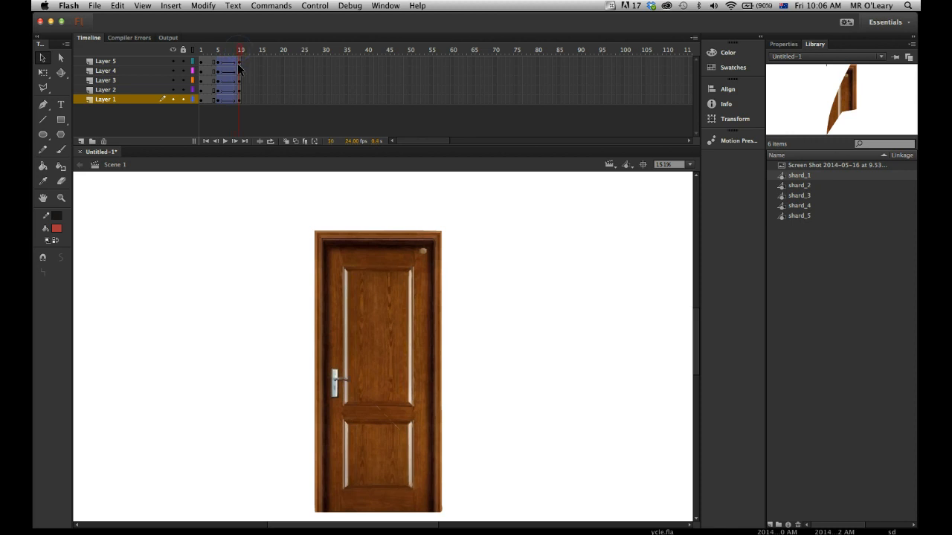
{"action": "left_click_drag", "start_coordinate": [338, 261], "coordinate": [223, 195]}
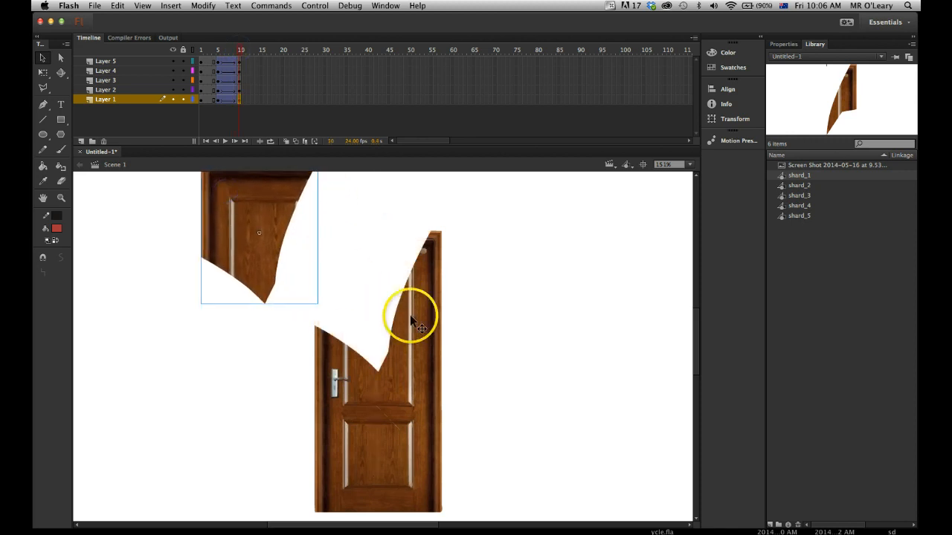
{"action": "left_click_drag", "start_coordinate": [415, 322], "coordinate": [483, 254]}
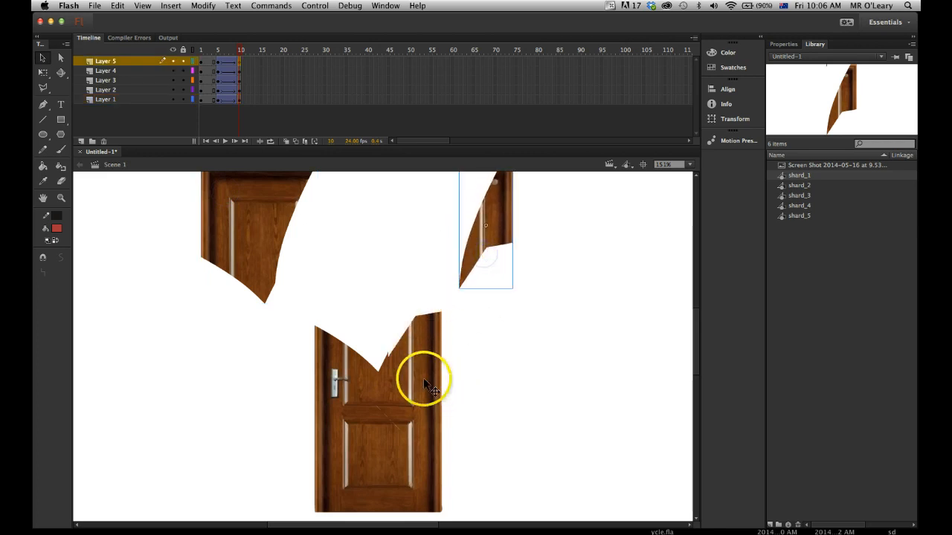
{"action": "left_click_drag", "start_coordinate": [416, 370], "coordinate": [540, 405]}
{"action": "left_click_drag", "start_coordinate": [413, 455], "coordinate": [507, 515]}
{"action": "left_click_drag", "start_coordinate": [339, 426], "coordinate": [205, 459]}
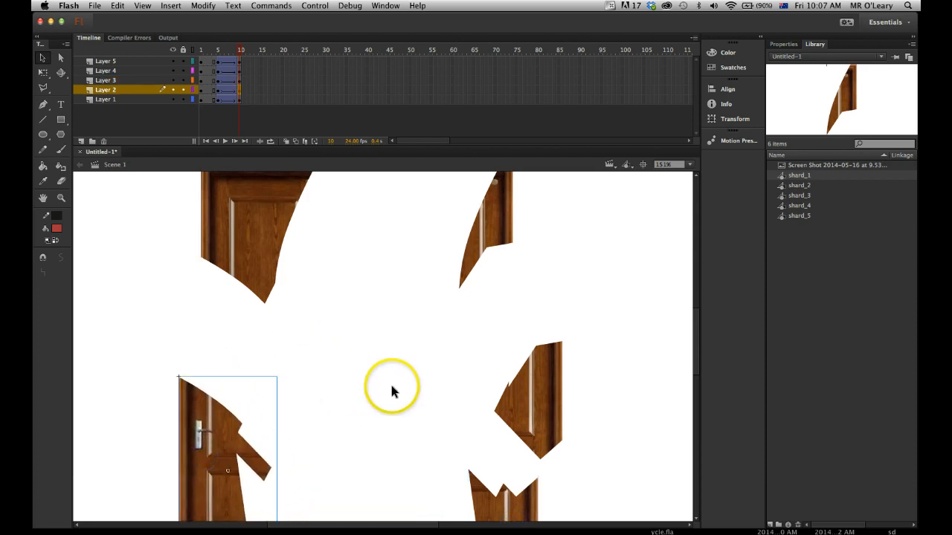
- Rotate the upper-right shard on Layer 5 clockwise at frame 10 with Free Transform, then scrub back to frame 7
{"action": "mouse_move", "coordinate": [236, 51]}
{"action": "left_mouse_down"}
{"action": "mouse_move", "coordinate": [215, 54]}
{"action": "mouse_move", "coordinate": [258, 61]}
{"action": "mouse_move", "coordinate": [216, 59]}
{"action": "mouse_move", "coordinate": [239, 60]}
{"action": "left_mouse_up"}
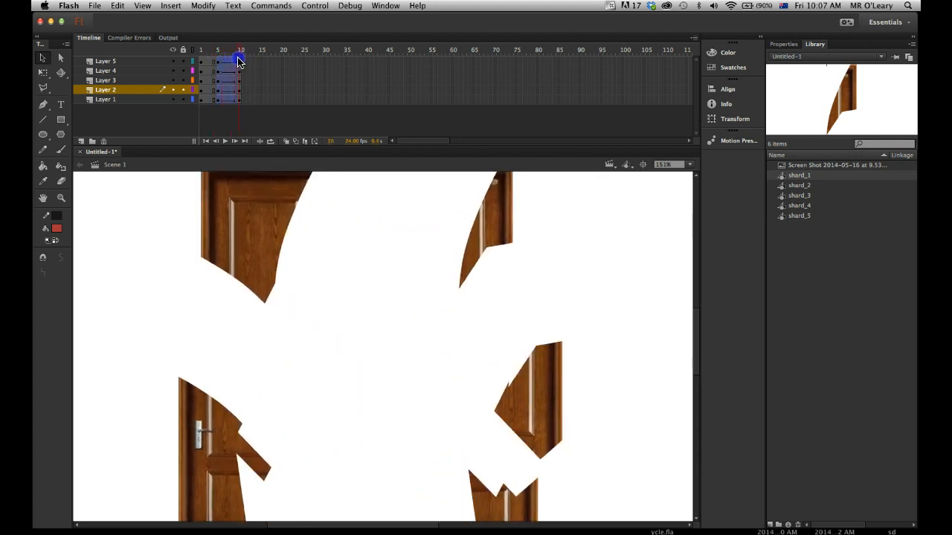
{"action": "left_click", "coordinate": [238, 61]}
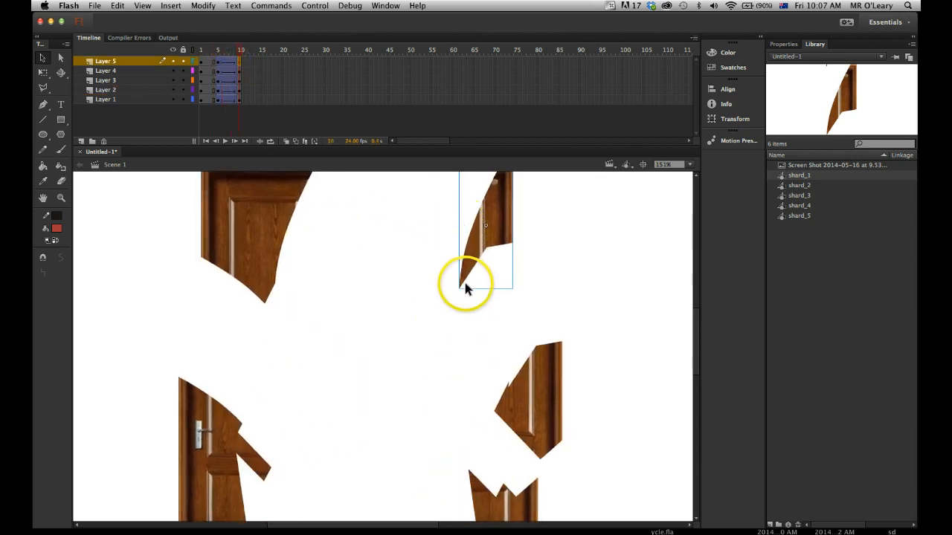
{"action": "key", "text": "q"}
{"action": "left_click_drag", "start_coordinate": [457, 291], "coordinate": [421, 243]}
{"action": "mouse_move", "coordinate": [238, 51]}
{"action": "left_mouse_down"}
{"action": "mouse_move", "coordinate": [221, 54]}
{"action": "mouse_move", "coordinate": [246, 54]}
{"action": "mouse_move", "coordinate": [220, 58]}
{"action": "mouse_move", "coordinate": [229, 58]}
{"action": "left_mouse_up"}
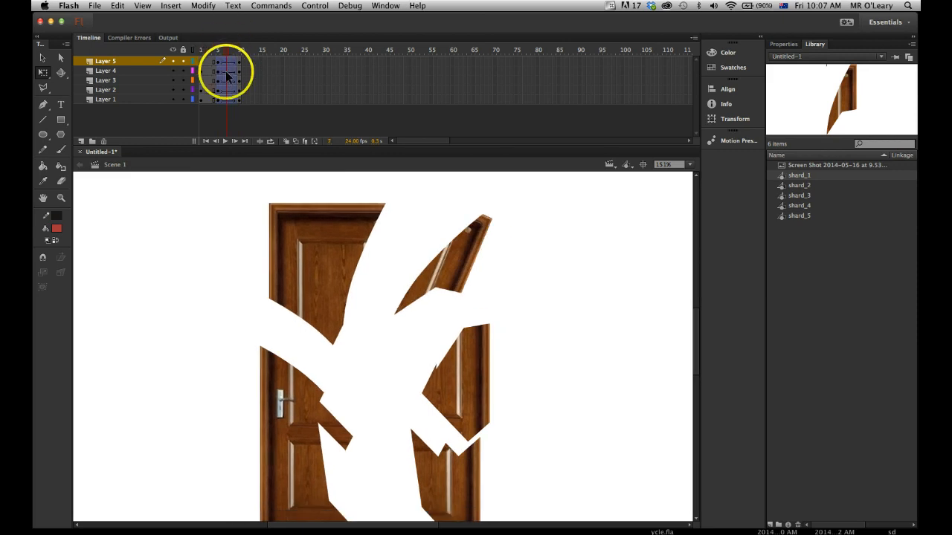
- Try moving the upper-left shard on Layer 1 down and outward at frame 7
{"action": "mouse_move", "coordinate": [224, 52]}
{"action": "left_mouse_down"}
{"action": "mouse_move", "coordinate": [214, 53]}
{"action": "mouse_move", "coordinate": [240, 52]}
{"action": "mouse_move", "coordinate": [227, 54]}
{"action": "left_mouse_up"}
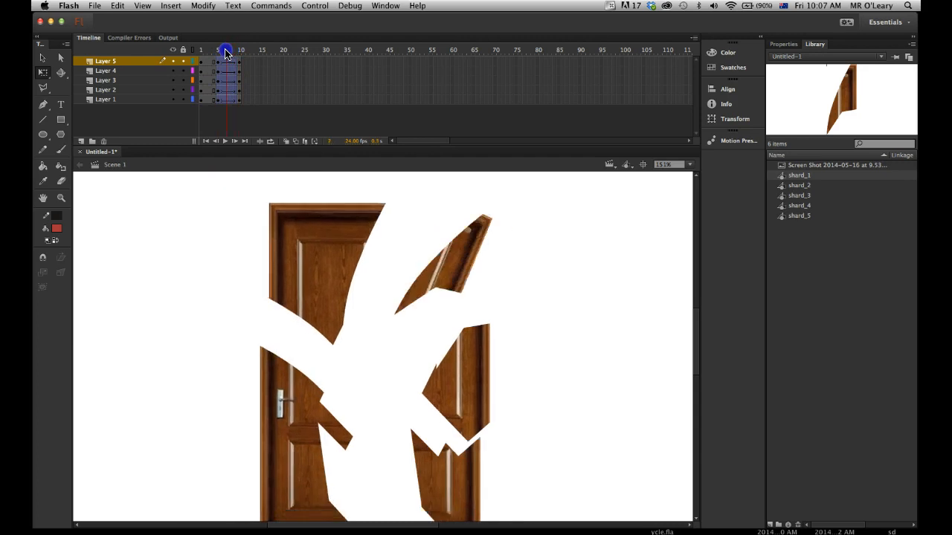
{"action": "left_click", "coordinate": [288, 251]}
{"action": "left_click_drag", "start_coordinate": [288, 251], "coordinate": [266, 260]}
{"action": "left_click", "coordinate": [227, 99]}
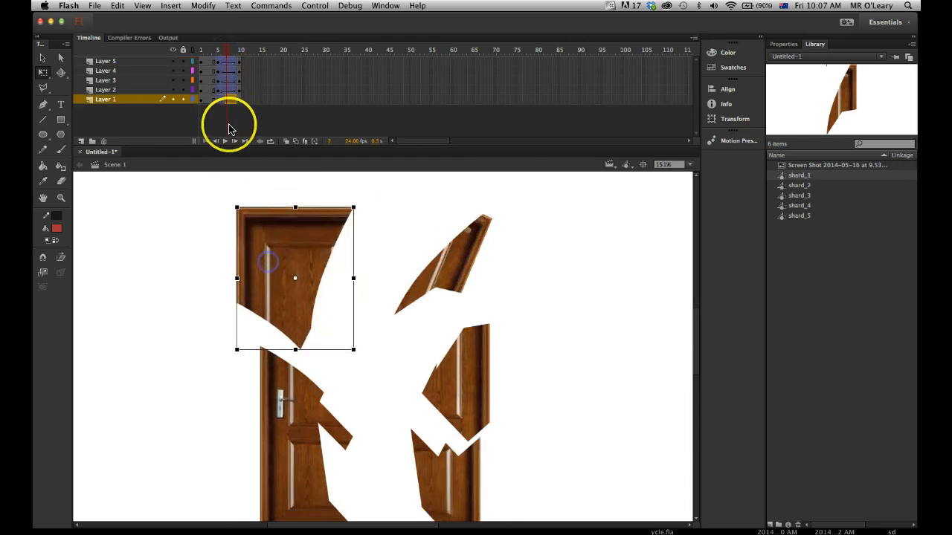
{"action": "left_click", "coordinate": [283, 254]}
{"action": "left_click_drag", "start_coordinate": [285, 257], "coordinate": [248, 276]}
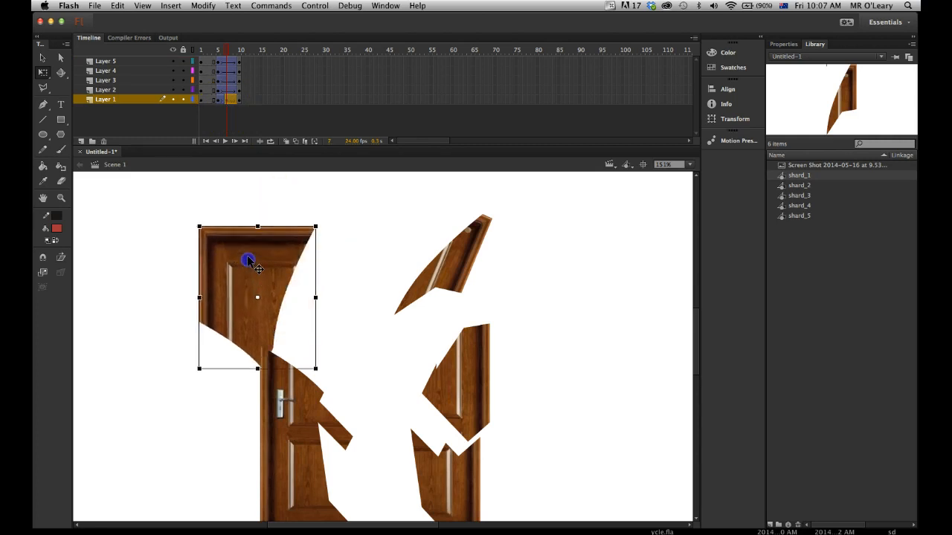
- Scrub between frames 5, 7 and 10 to examine how the extra Layer 1 keyframe affects the motion
{"action": "left_click", "coordinate": [219, 53]}
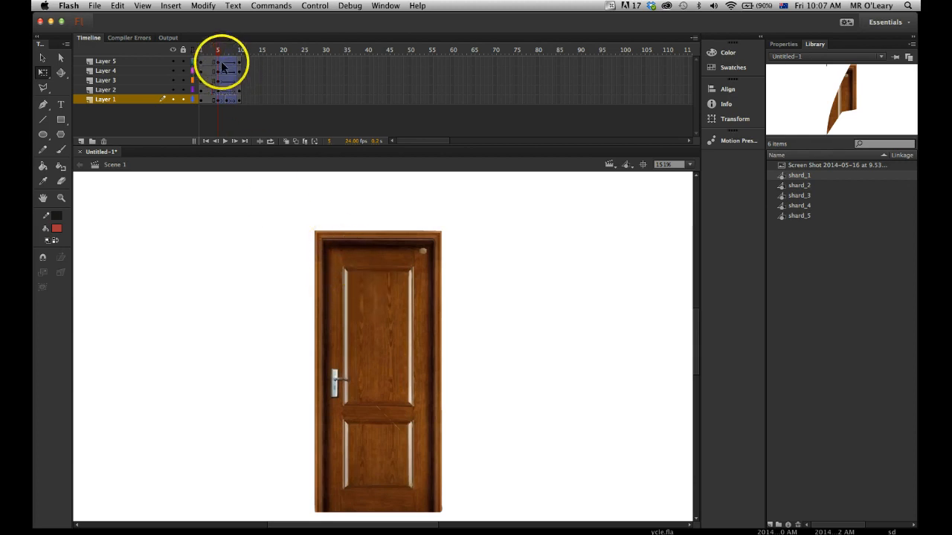
{"action": "left_click_drag", "start_coordinate": [218, 52], "coordinate": [227, 54]}
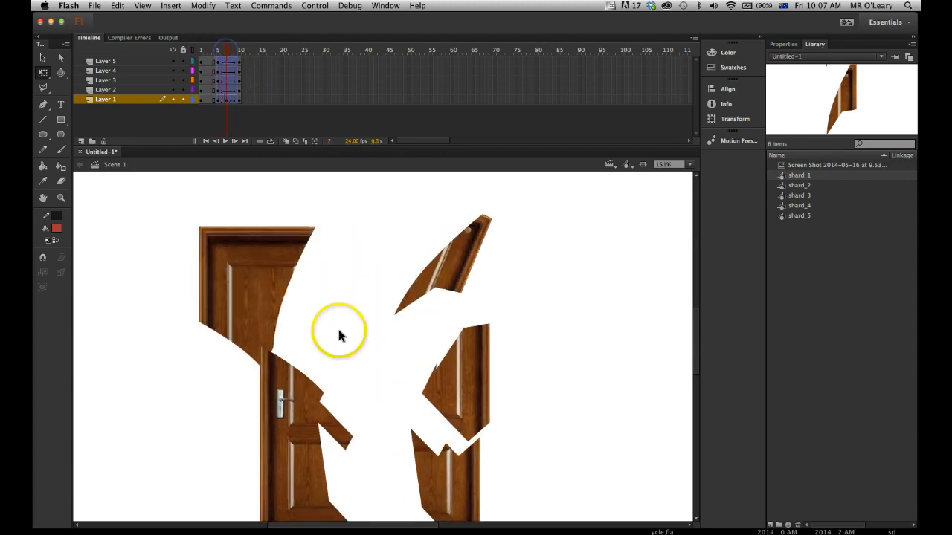
{"action": "left_click_drag", "start_coordinate": [227, 54], "coordinate": [239, 55]}
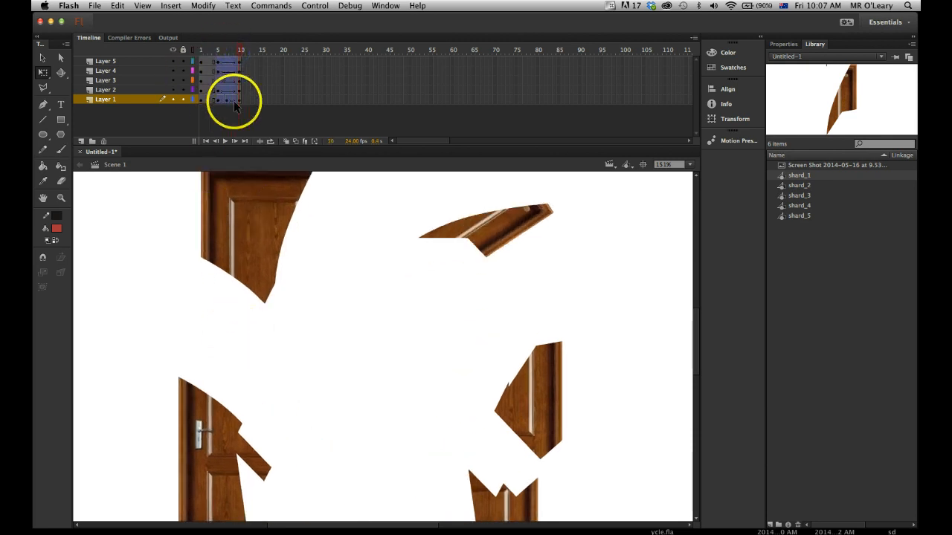
{"action": "left_click_drag", "start_coordinate": [233, 53], "coordinate": [216, 59]}
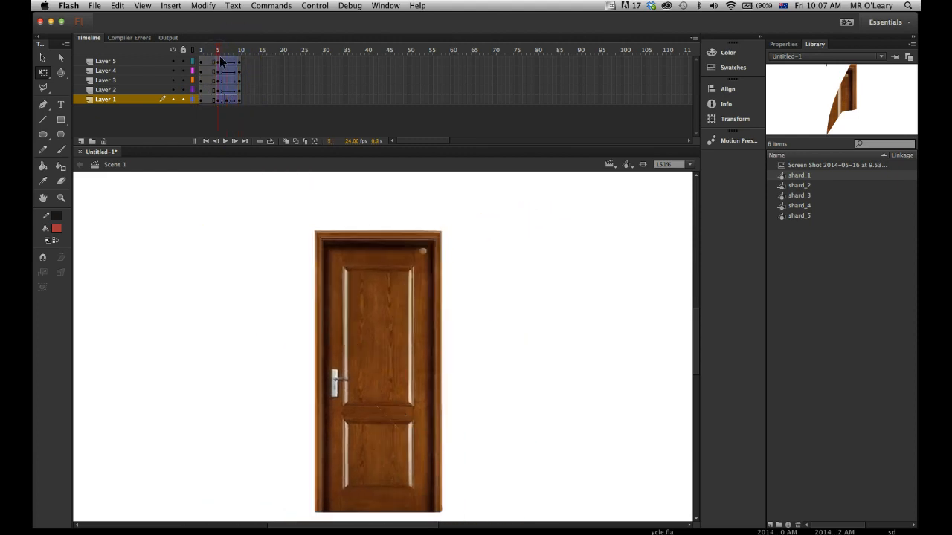
{"action": "left_click", "coordinate": [217, 53]}
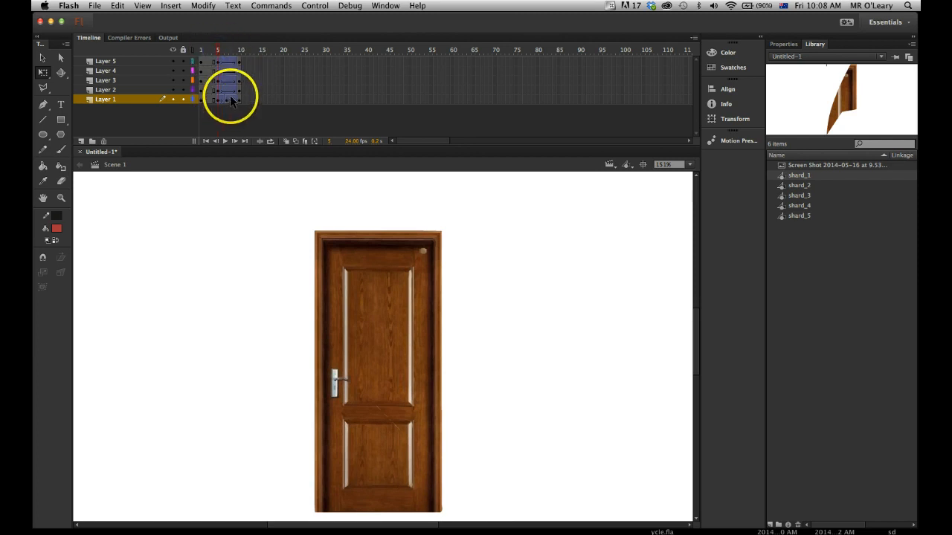
{"action": "left_click_drag", "start_coordinate": [216, 54], "coordinate": [228, 53]}
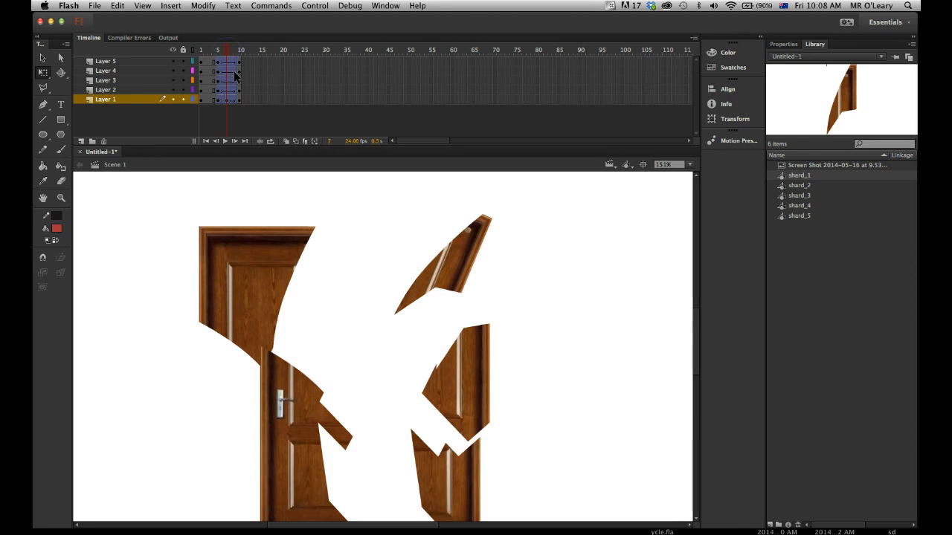
- Undo the frame 7 repositioning of the Layer 1 shard and its extra keyframe
{"action": "key", "text": "super+z"}
{"action": "key", "text": "super+z"}
{"action": "key", "text": "super+z"}
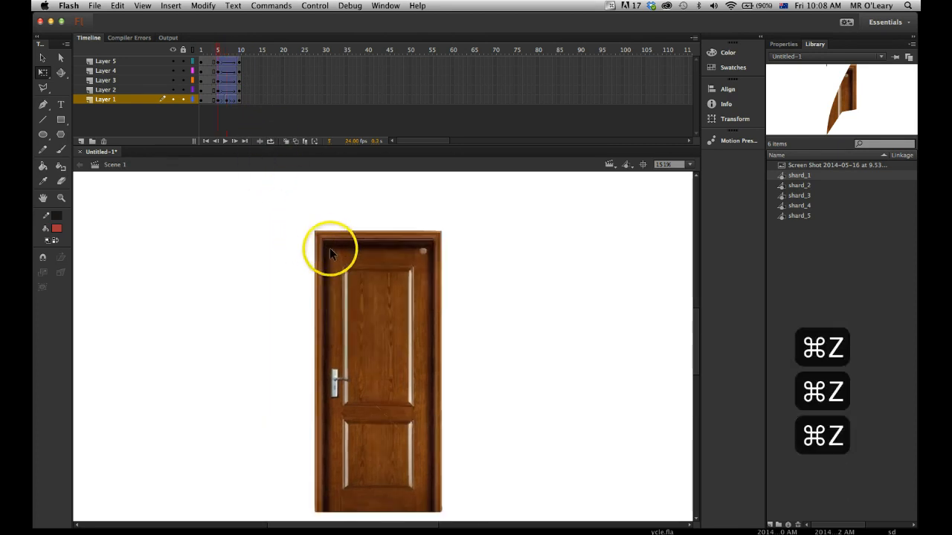
{"action": "key", "text": "super+z"}
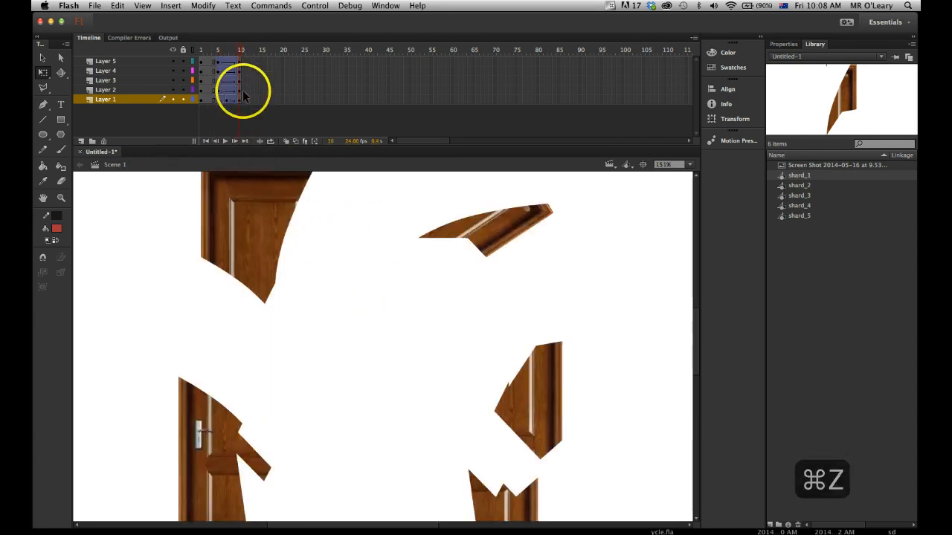
{"action": "key", "text": "super+z"}
{"action": "key", "text": "super+z"}
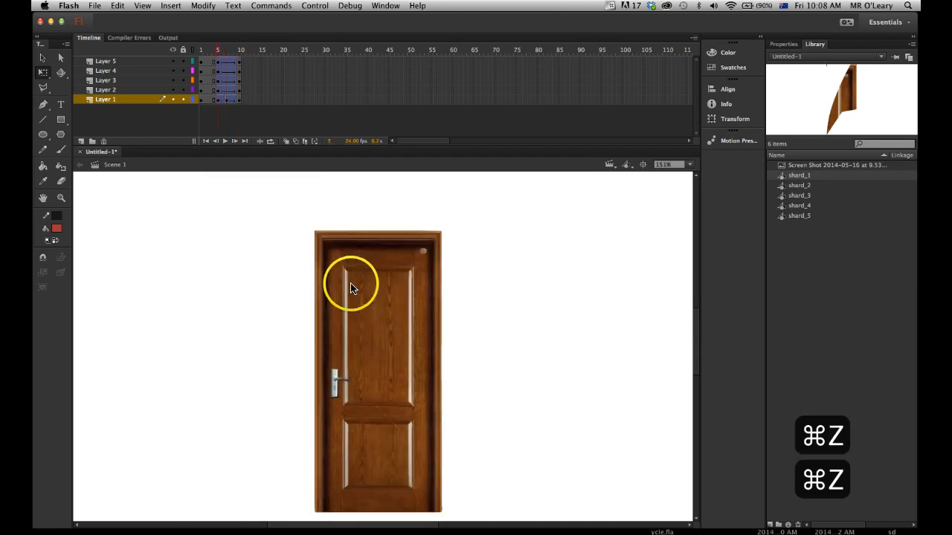
{"action": "key", "text": "super+z"}
{"action": "key", "text": "super+z"}
{"action": "key", "text": "super+z"}
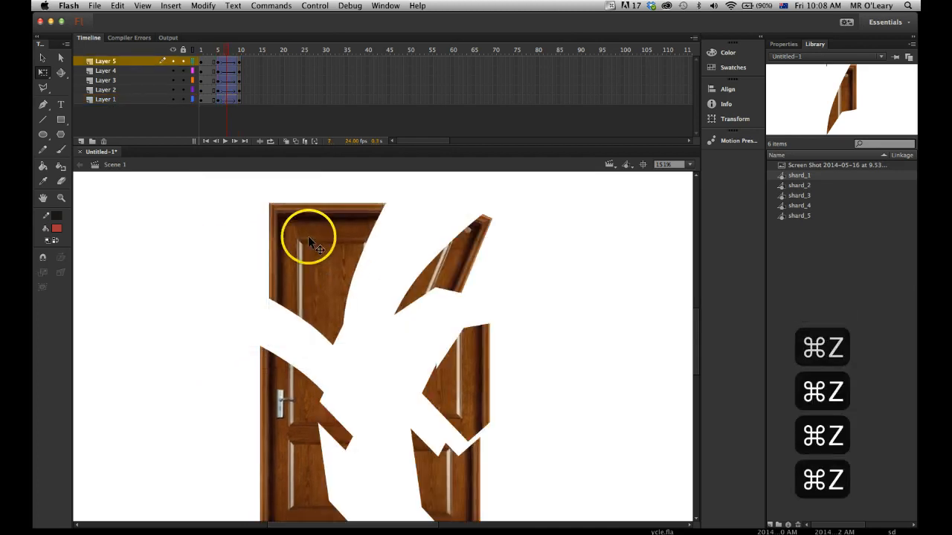
- At frame 10, rotate the upper-left shard on Layer 1 counterclockwise and move it farther up and outward
{"action": "left_click_drag", "start_coordinate": [213, 50], "coordinate": [235, 99]}
{"action": "left_click", "coordinate": [248, 239]}
{"action": "left_click_drag", "start_coordinate": [344, 301], "coordinate": [214, 226]}
{"action": "mouse_move", "coordinate": [237, 52]}
{"action": "left_mouse_down"}
{"action": "mouse_move", "coordinate": [212, 56]}
{"action": "mouse_move", "coordinate": [240, 54]}
{"action": "left_mouse_up"}
- Rotate the lower-left shard on Layer 2 counterclockwise at frame 10 and move it farther down and outward
{"action": "left_click", "coordinate": [245, 455]}
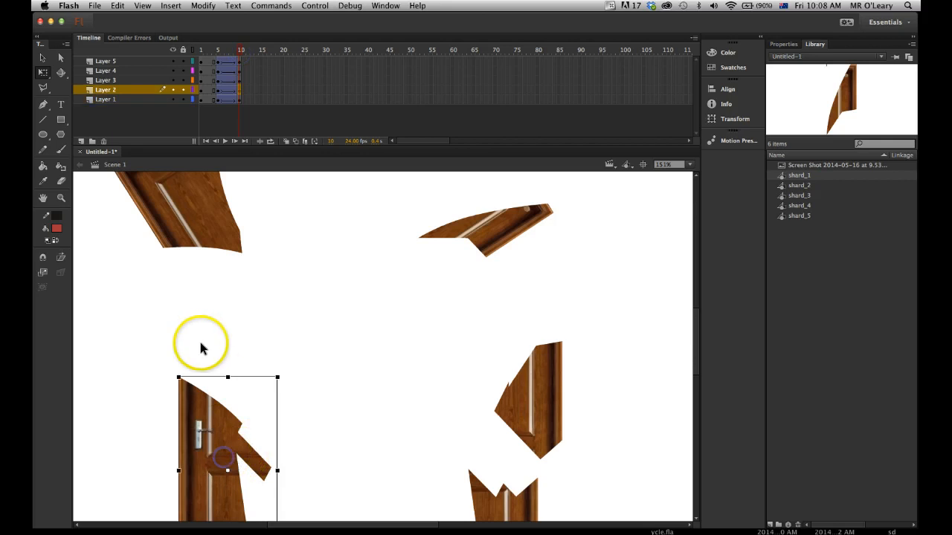
{"action": "left_click_drag", "start_coordinate": [180, 369], "coordinate": [149, 376]}
{"action": "left_click_drag", "start_coordinate": [183, 424], "coordinate": [141, 467]}
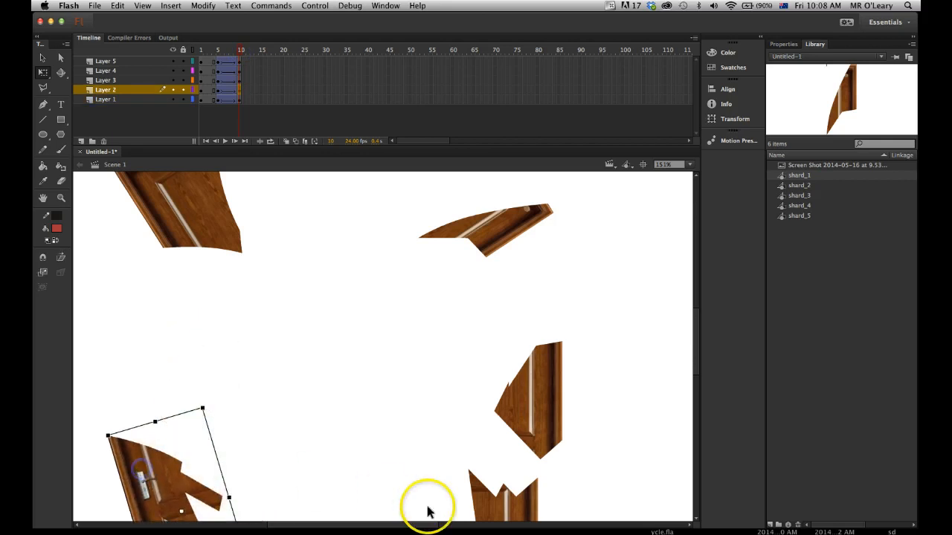
- Rotate the lower-right shard on Layer 3 and move it farther outward at frame 10
{"action": "left_click_drag", "start_coordinate": [410, 418], "coordinate": [410, 310]}
{"action": "left_click", "coordinate": [495, 392]}
{"action": "left_click_drag", "start_coordinate": [547, 349], "coordinate": [586, 459]}
{"action": "left_click", "coordinate": [441, 307]}
{"action": "left_click_drag", "start_coordinate": [373, 260], "coordinate": [372, 362]}
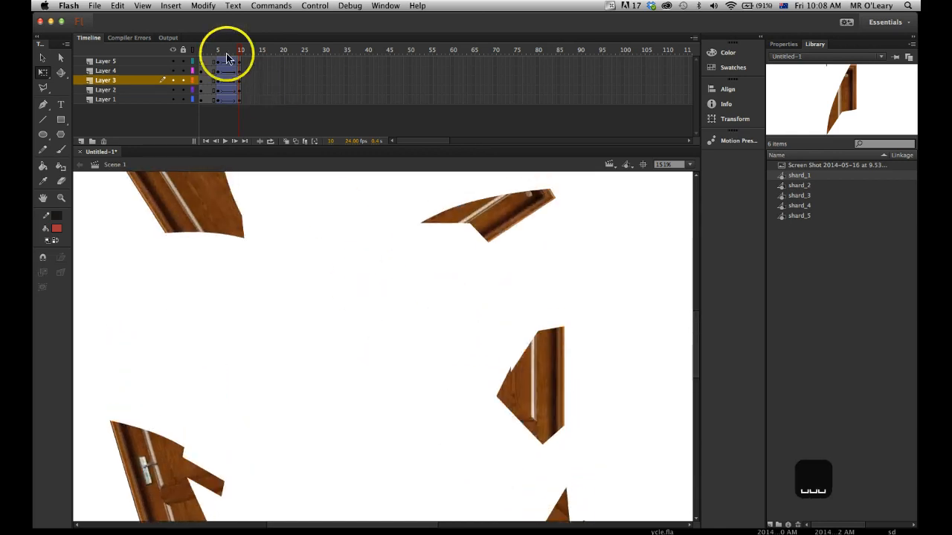
- Select frame 5 on all five layers, give their classic tweens a positive ease-out value, and preview from frame 5
{"action": "left_click_drag", "start_coordinate": [239, 53], "coordinate": [221, 101]}
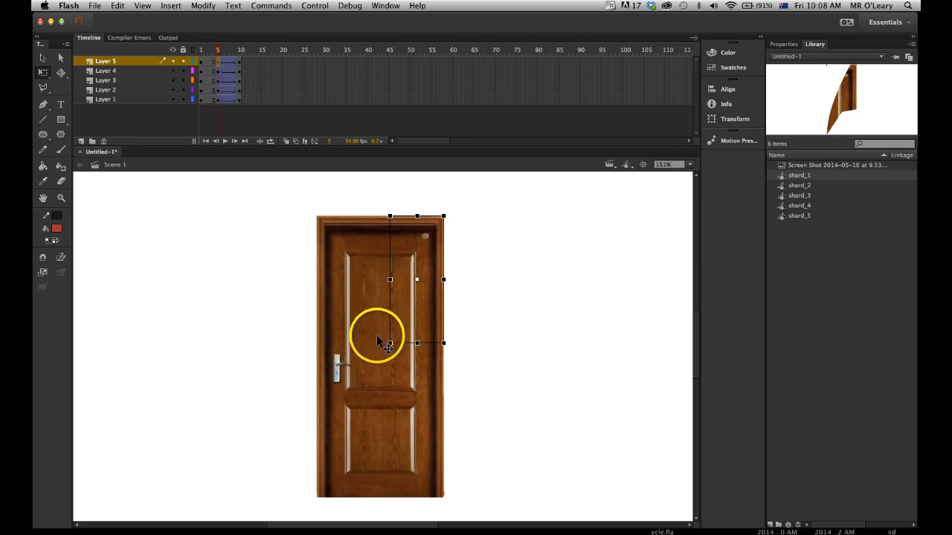
{"action": "left_click_drag", "start_coordinate": [218, 49], "coordinate": [220, 101]}
{"action": "left_click", "coordinate": [218, 63]}
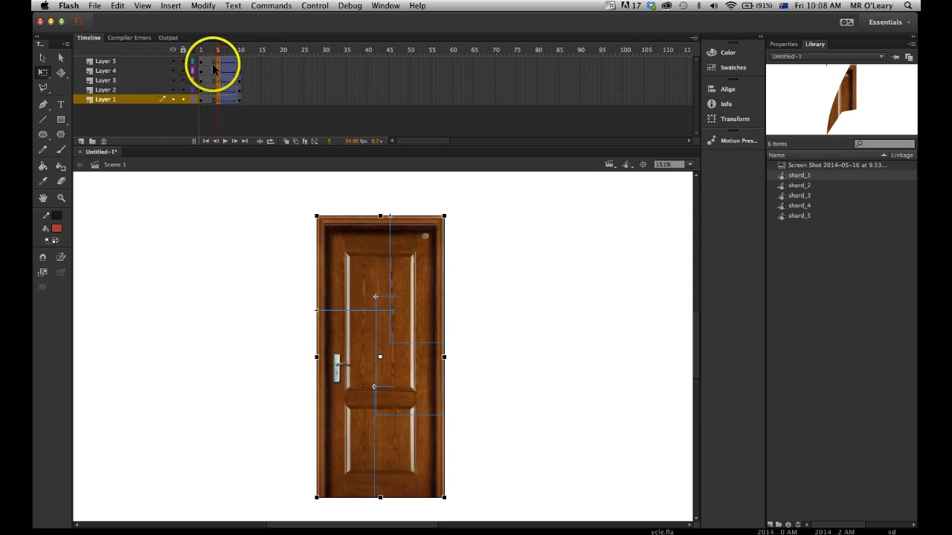
{"action": "left_click", "coordinate": [782, 45]}
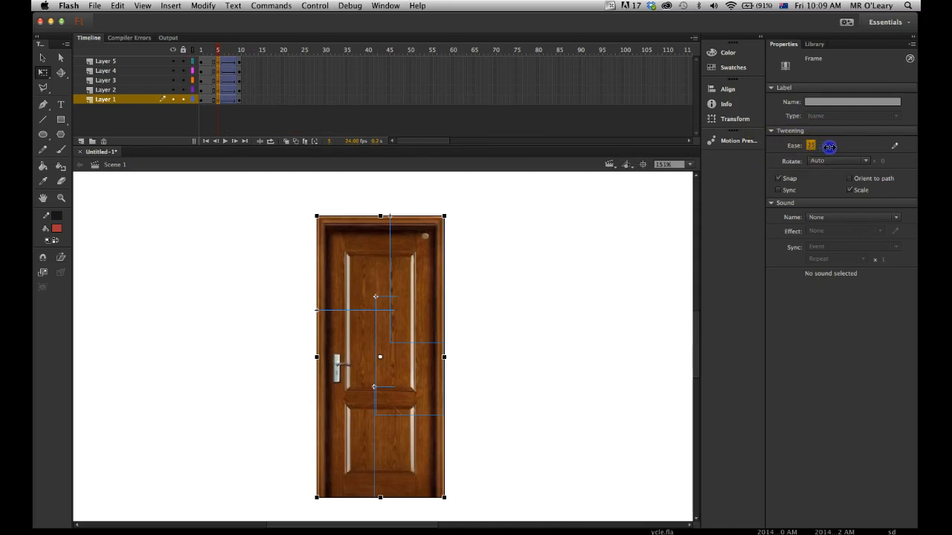
{"action": "left_click_drag", "start_coordinate": [810, 146], "coordinate": [814, 147]}
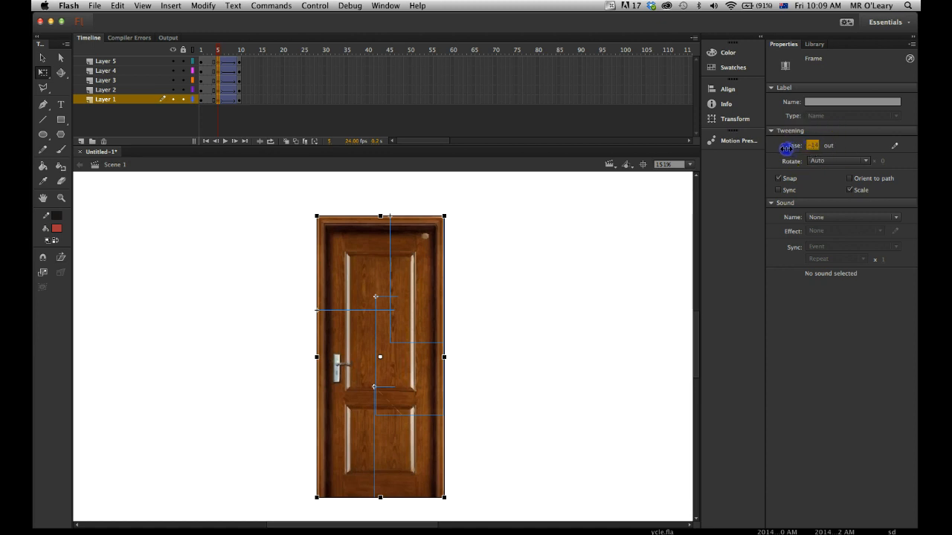
{"action": "left_click_drag", "start_coordinate": [827, 148], "coordinate": [813, 150]}
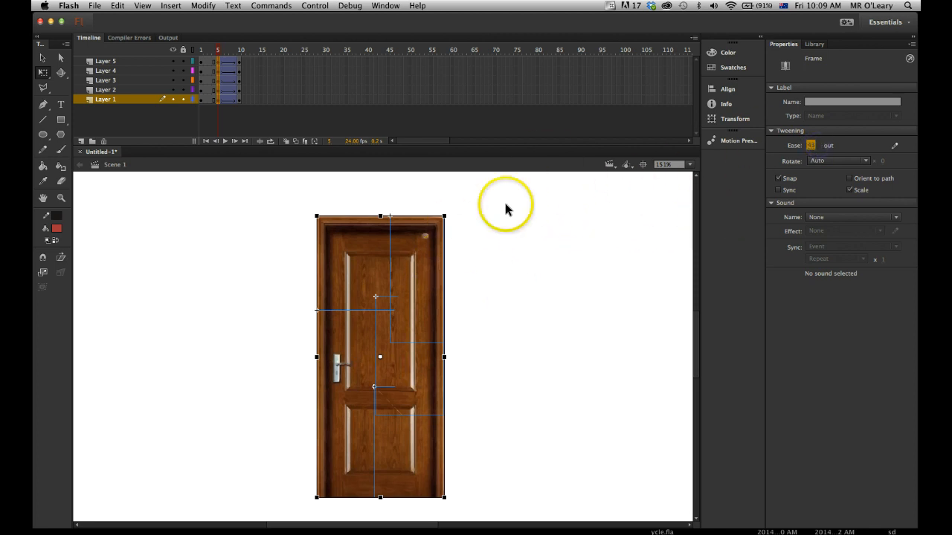
{"action": "mouse_move", "coordinate": [217, 52]}
{"action": "left_mouse_down"}
{"action": "mouse_move", "coordinate": [241, 52]}
{"action": "mouse_move", "coordinate": [218, 52]}
{"action": "left_mouse_up"}
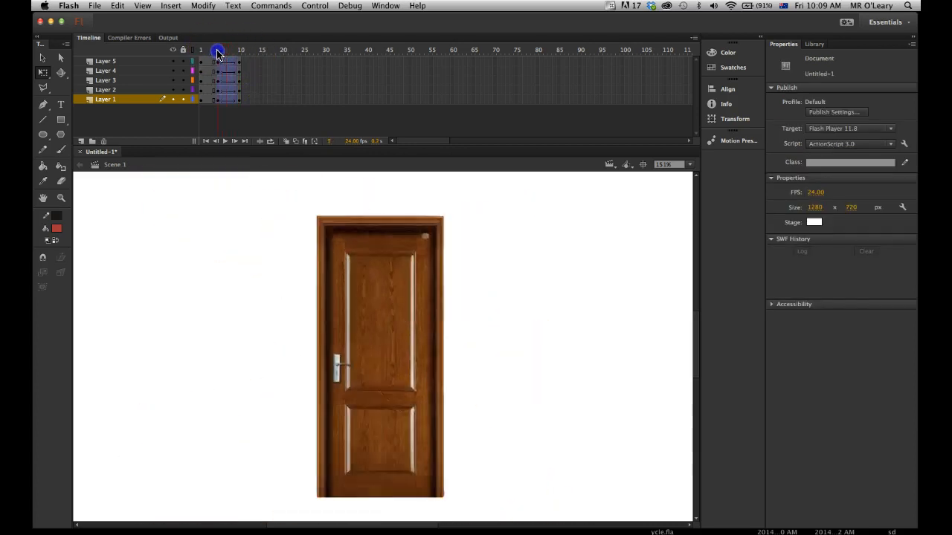
- Replay the break, then try moving the frame 10 keyframes on all five layers to frame 37 and preview the slower motion
{"action": "key", "text": "Return"}
{"action": "key", "text": "Return"}
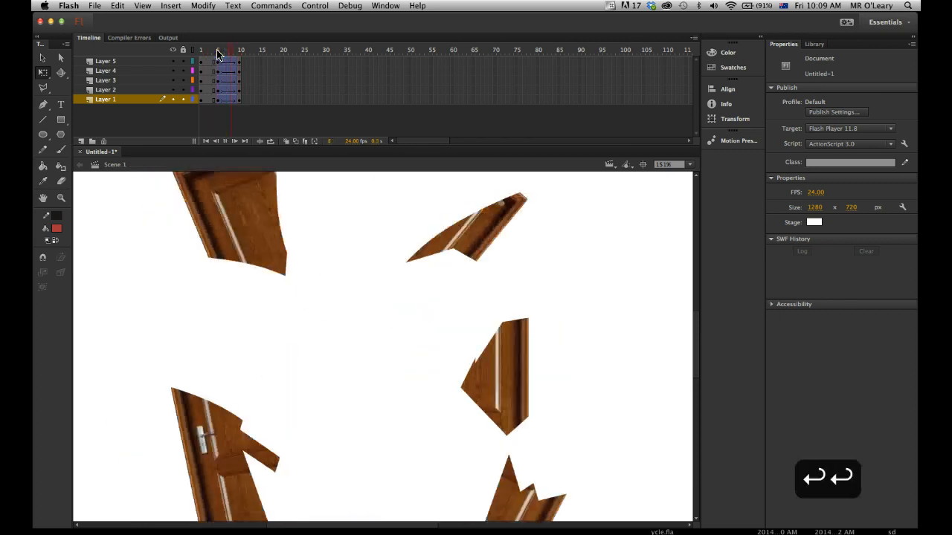
{"action": "left_click_drag", "start_coordinate": [236, 61], "coordinate": [238, 97]}
{"action": "left_click_drag", "start_coordinate": [337, 95], "coordinate": [353, 95]}
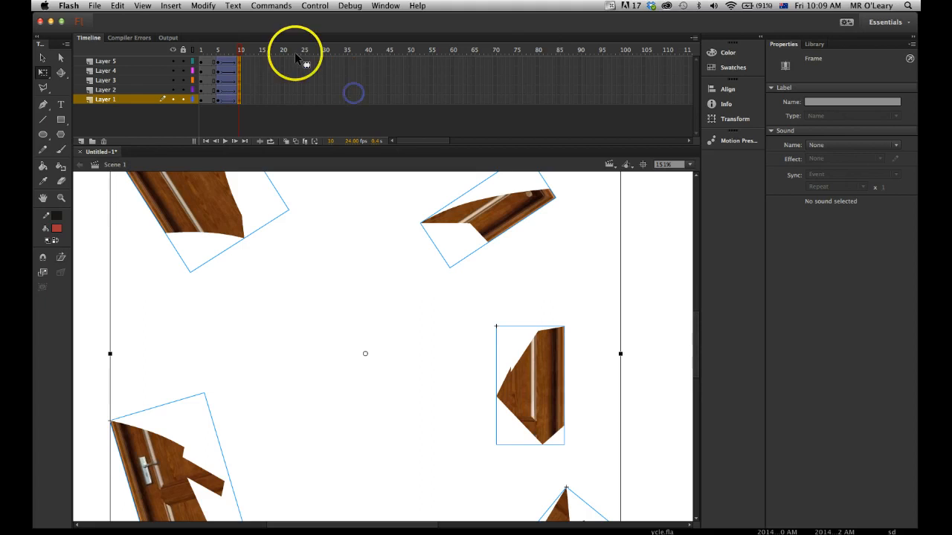
{"action": "left_click_drag", "start_coordinate": [290, 51], "coordinate": [213, 49]}
{"action": "key", "text": "Return"}
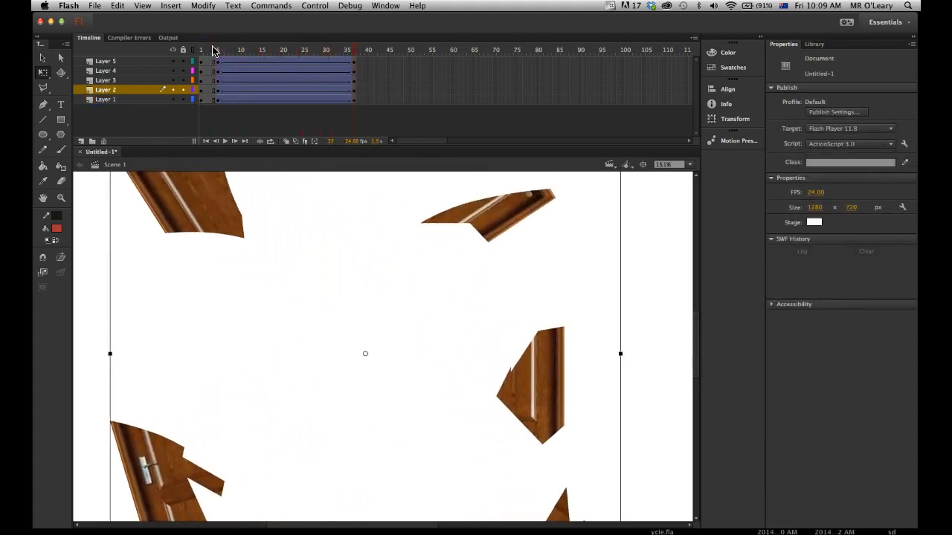
{"action": "key", "text": "Return"}
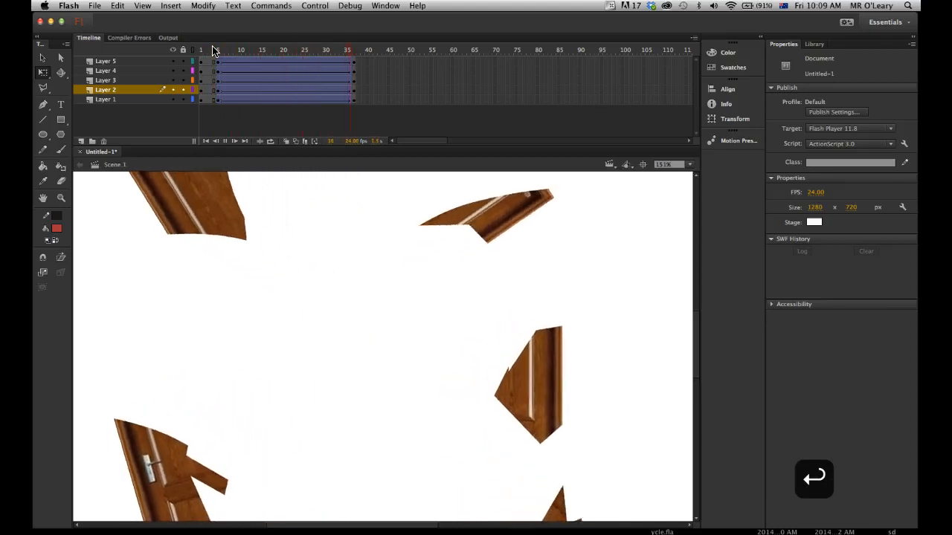
{"action": "key", "text": "Return"}
{"action": "key", "text": "Return"}
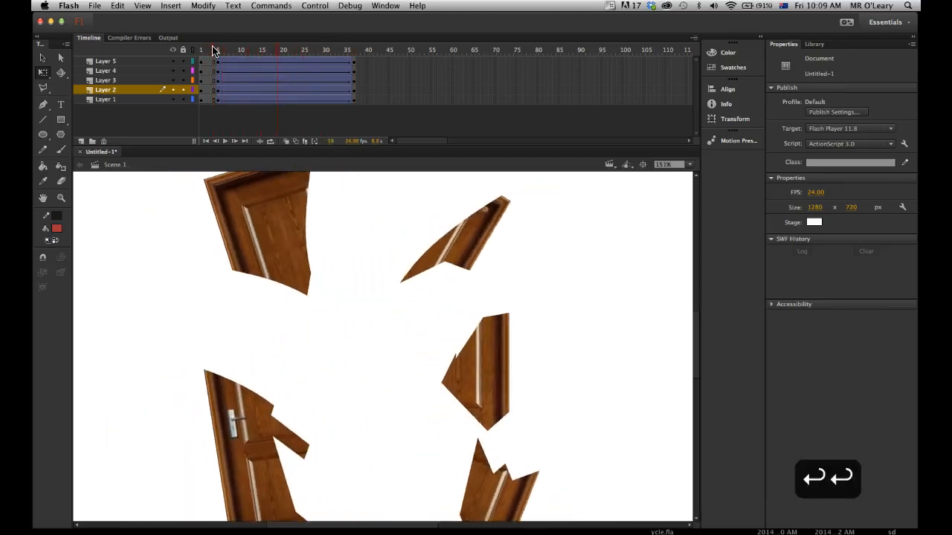
- Undo the move of the end keyframes on all five layers
{"action": "key", "text": "cmd+z"}
{"action": "key", "text": "cmd+z"}
{"action": "key", "text": "cmd+z"}
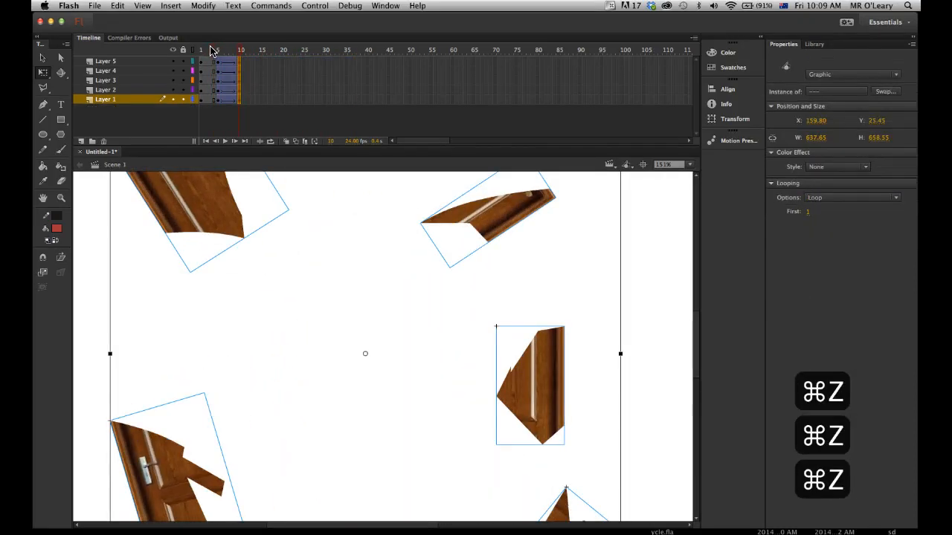
- Play the door-breaking animation from frame 1 to check its speed
{"action": "left_click_drag", "start_coordinate": [240, 50], "coordinate": [199, 49]}
{"action": "key", "text": "Return"}
{"action": "key", "text": "Return"}
{"action": "key", "text": "Return"}
- Select frame 5 on all five layers, increase the tweens' ease-out value, and preview the animation from frame 1
{"action": "left_click", "coordinate": [218, 61]}
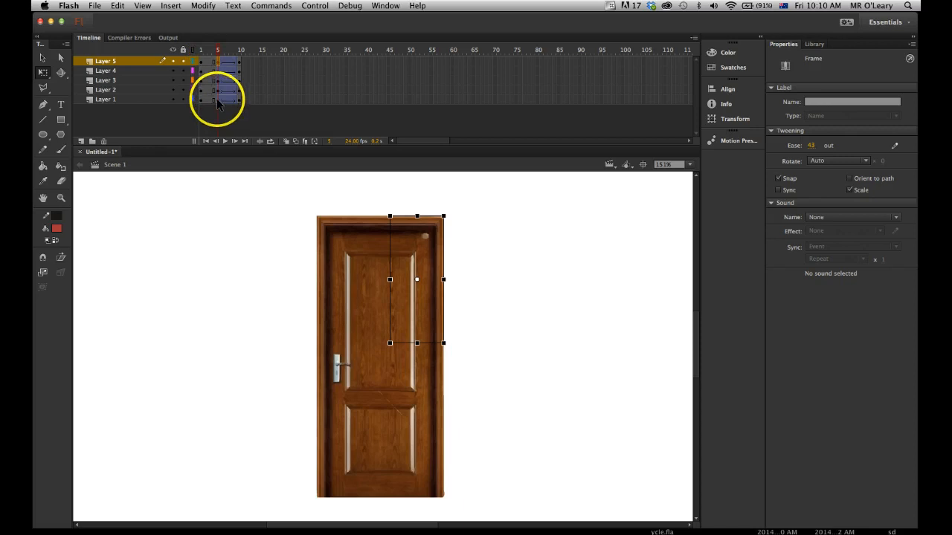
{"action": "left_click", "coordinate": [218, 100]}
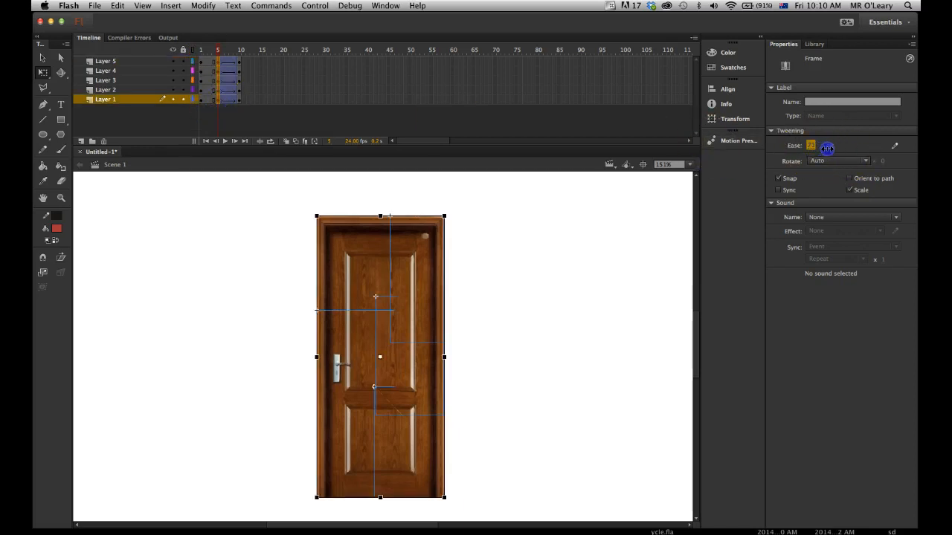
{"action": "left_click", "coordinate": [213, 52]}
{"action": "mouse_move", "coordinate": [215, 52]}
{"action": "left_mouse_down"}
{"action": "mouse_move", "coordinate": [224, 53]}
{"action": "mouse_move", "coordinate": [204, 52]}
{"action": "left_mouse_up"}
{"action": "key", "text": "Return"}
{"action": "key", "text": "Return"}
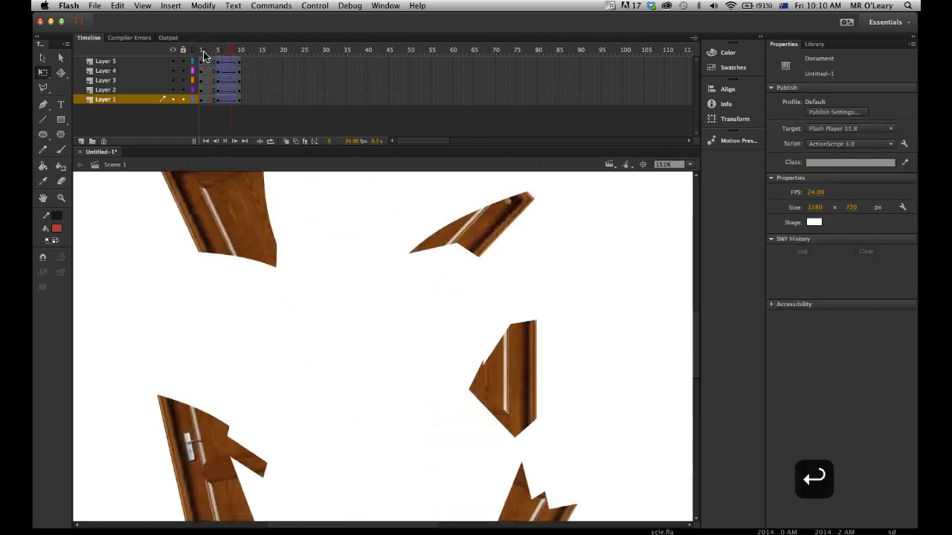
{"action": "key", "text": "Return"}
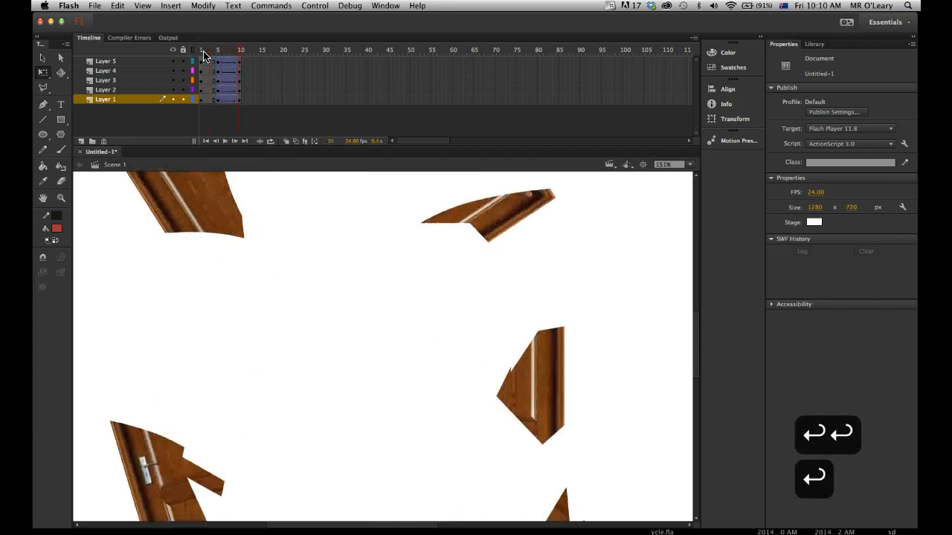
- Compare the properties offered for the selected frame 10 keyframes with those offered for the shard instances on the stage
{"action": "mouse_move", "coordinate": [223, 55]}
{"action": "left_mouse_down"}
{"action": "mouse_move", "coordinate": [213, 54]}
{"action": "mouse_move", "coordinate": [238, 54]}
{"action": "mouse_move", "coordinate": [213, 48]}
{"action": "mouse_move", "coordinate": [248, 49]}
{"action": "mouse_move", "coordinate": [220, 49]}
{"action": "mouse_move", "coordinate": [241, 54]}
{"action": "left_mouse_up"}
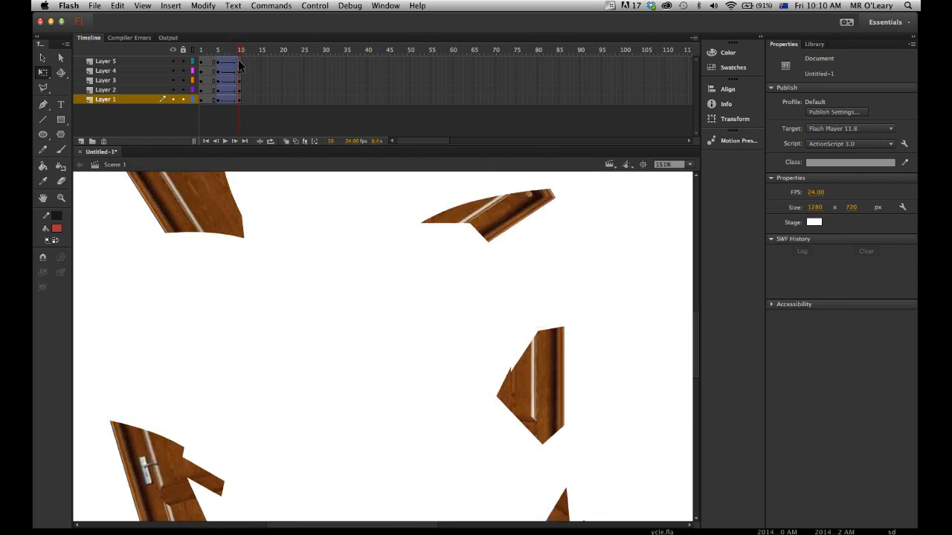
{"action": "left_click", "coordinate": [239, 62]}
{"action": "left_click_drag", "start_coordinate": [240, 78], "coordinate": [239, 108]}
{"action": "left_click", "coordinate": [238, 100], "text": "shift"}
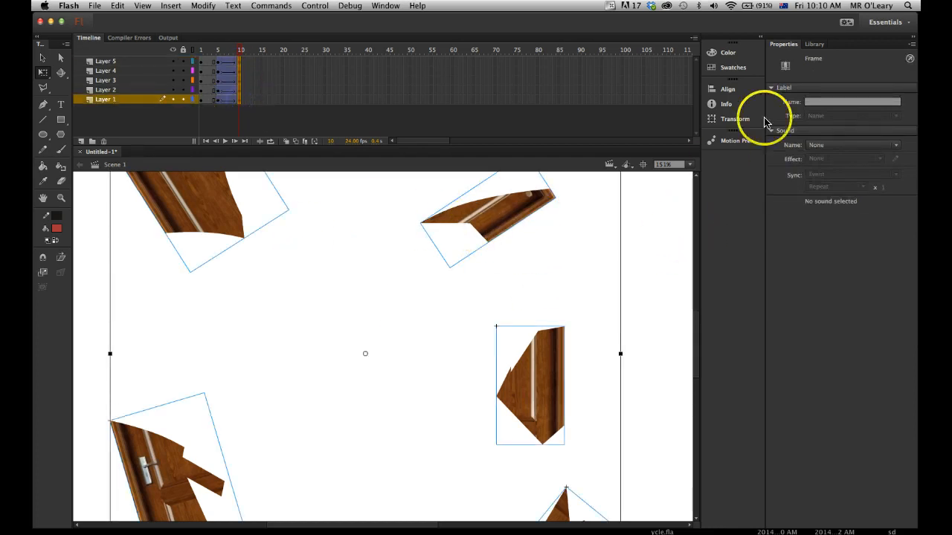
{"action": "left_click", "coordinate": [396, 251]}
{"action": "left_click", "coordinate": [455, 231]}
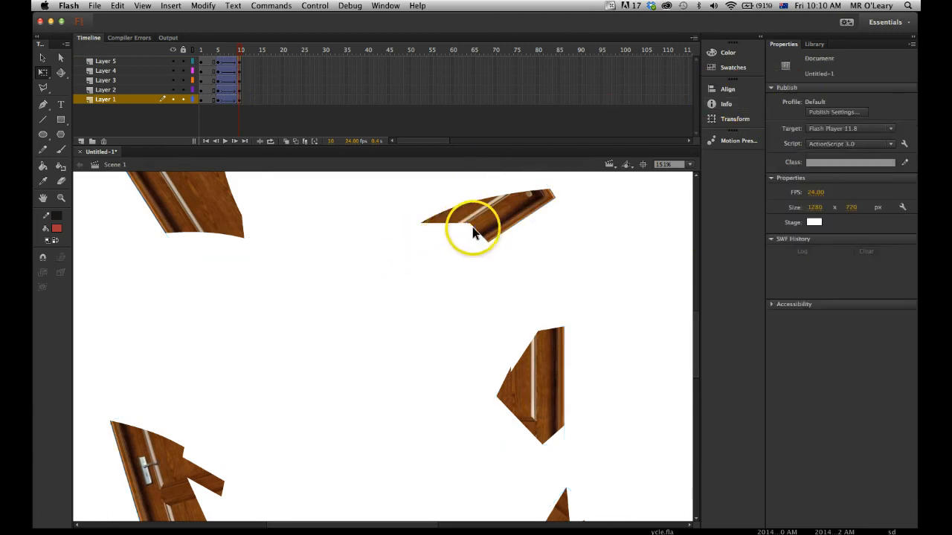
{"action": "left_click", "coordinate": [229, 215], "text": "shift"}
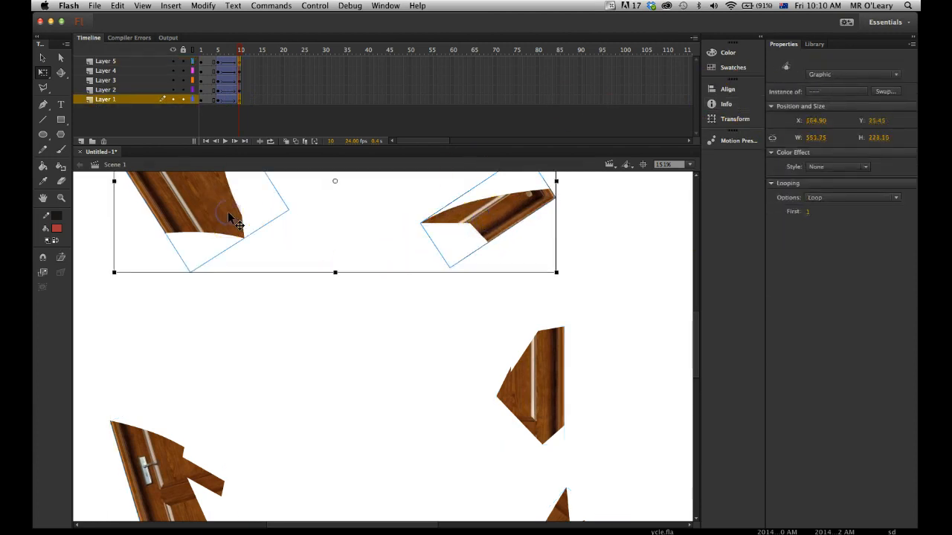
{"action": "left_click", "coordinate": [371, 287]}
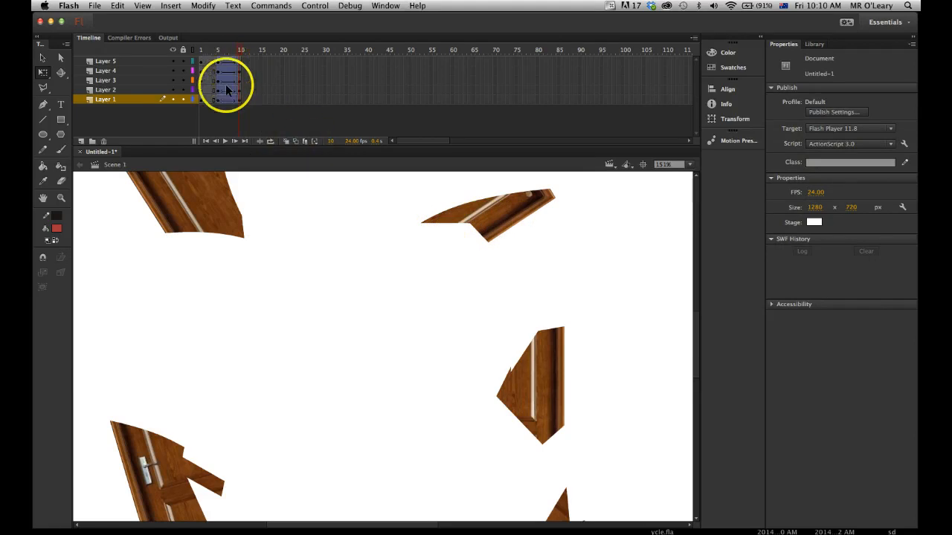
{"action": "left_click", "coordinate": [487, 216]}
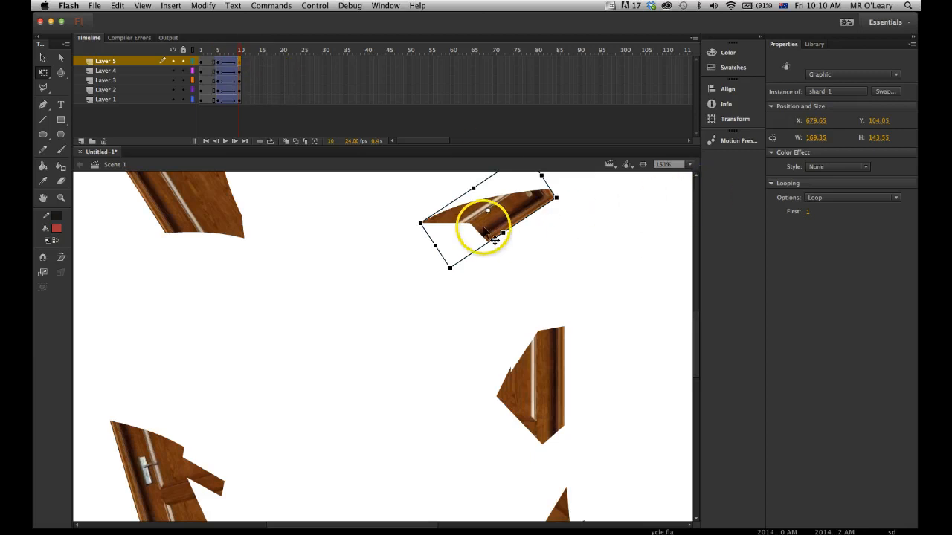
{"action": "left_click", "coordinate": [238, 60]}
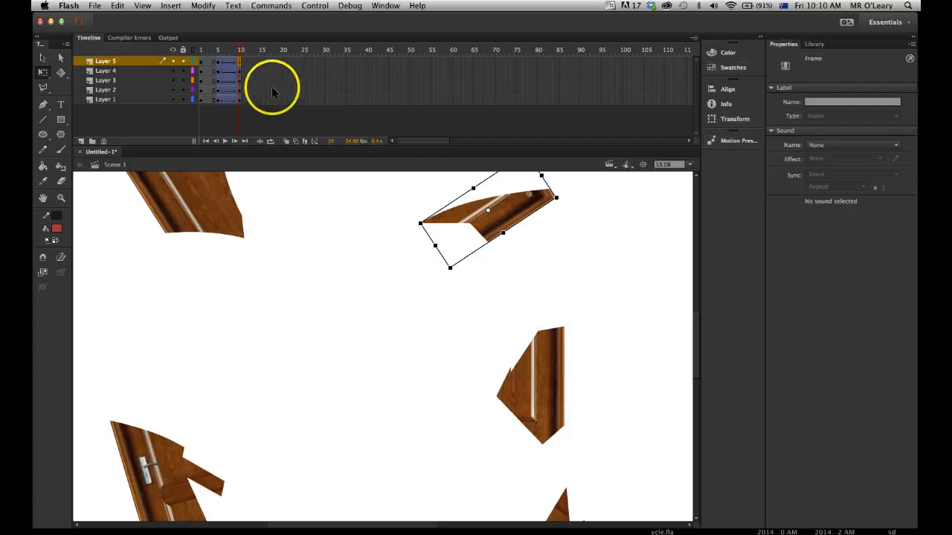
{"action": "left_click", "coordinate": [375, 259]}
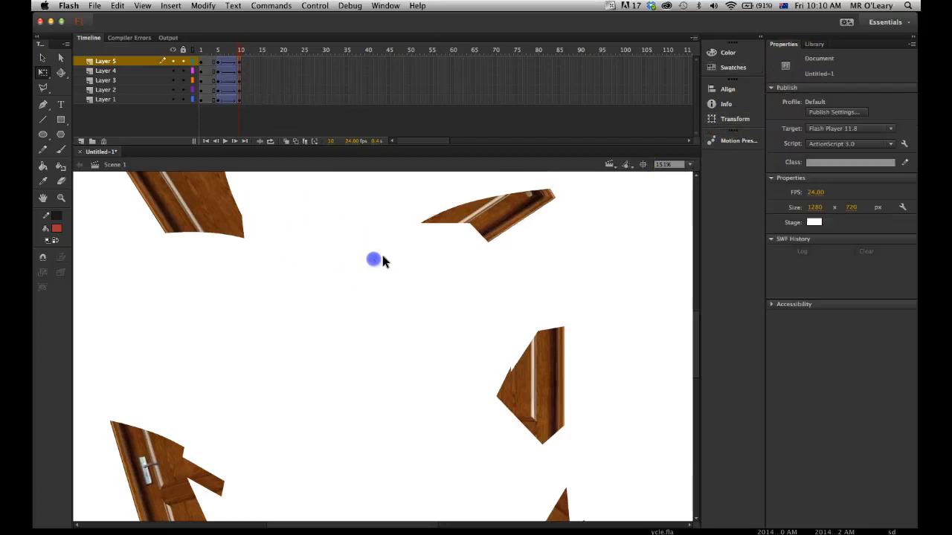
- Give the upper-right shard at frame 10 an Alpha color effect of 0%
{"action": "left_click", "coordinate": [464, 217]}
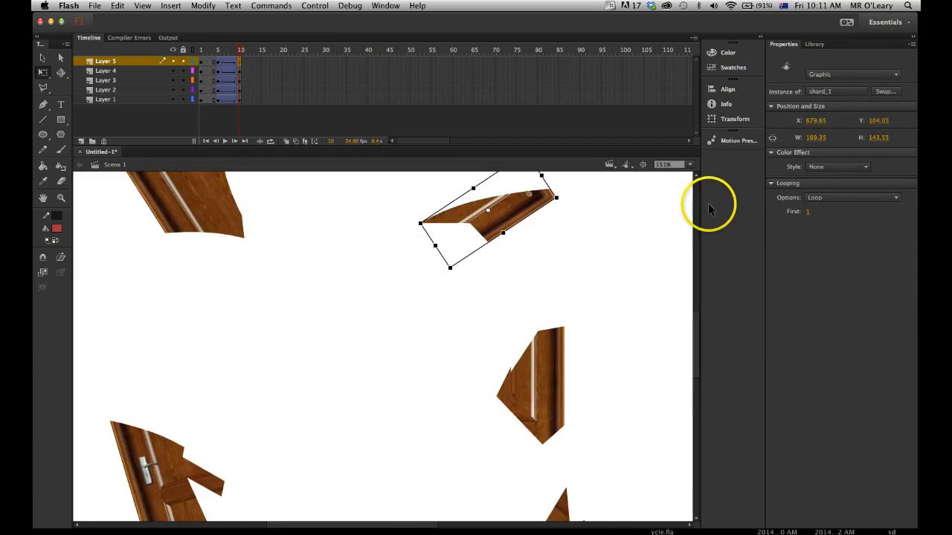
{"action": "left_click", "coordinate": [824, 168]}
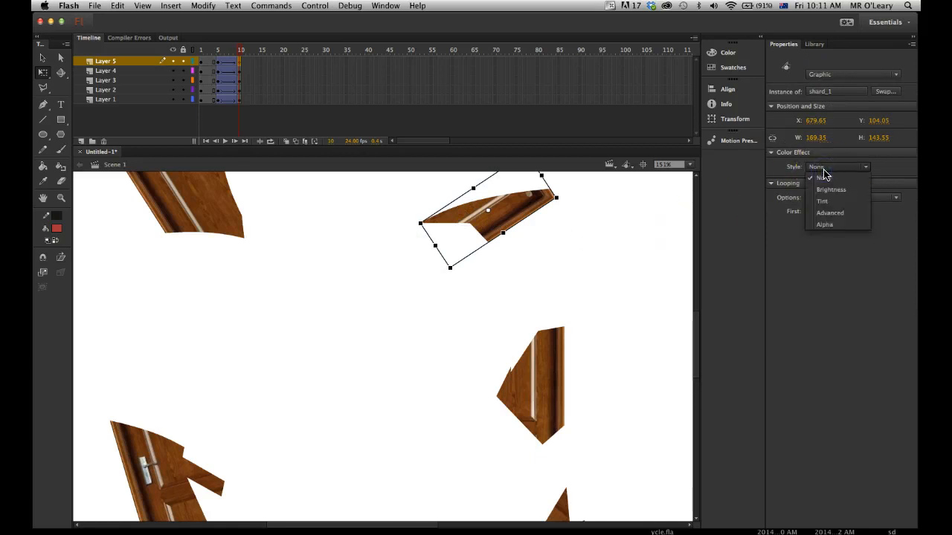
{"action": "left_click_drag", "start_coordinate": [824, 175], "coordinate": [830, 228]}
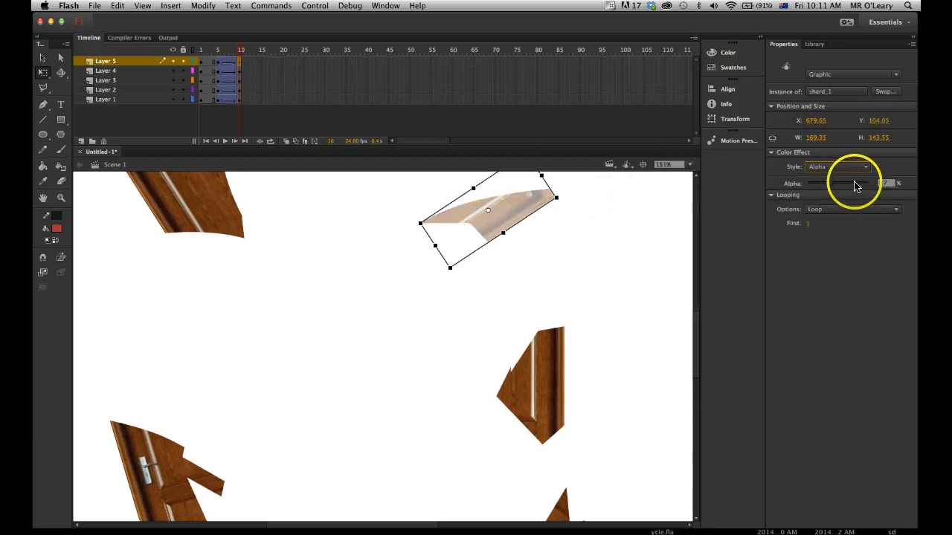
{"action": "mouse_move", "coordinate": [831, 184]}
{"action": "left_mouse_down"}
{"action": "mouse_move", "coordinate": [873, 185]}
{"action": "mouse_move", "coordinate": [804, 189]}
{"action": "mouse_move", "coordinate": [860, 185]}
{"action": "mouse_move", "coordinate": [815, 191]}
{"action": "mouse_move", "coordinate": [844, 185]}
{"action": "left_mouse_up"}
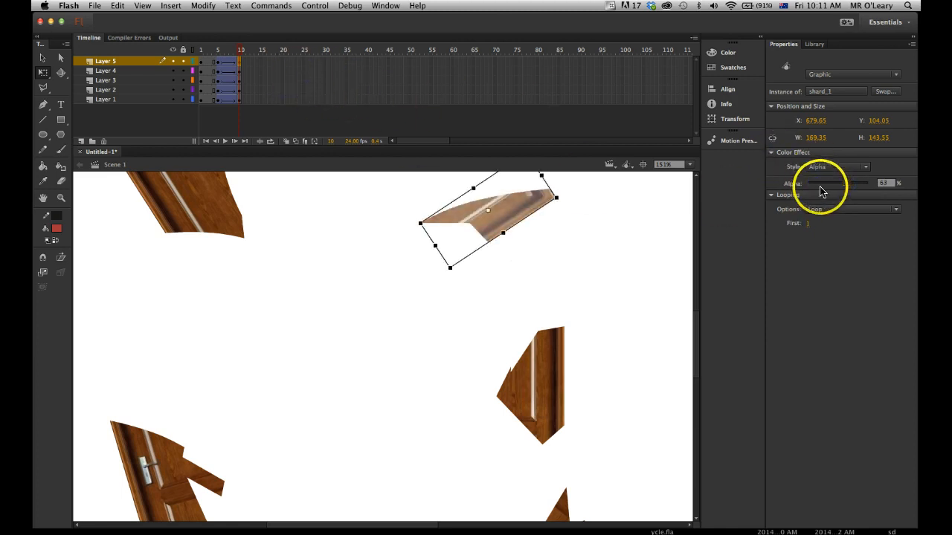
{"action": "left_click", "coordinate": [837, 186]}
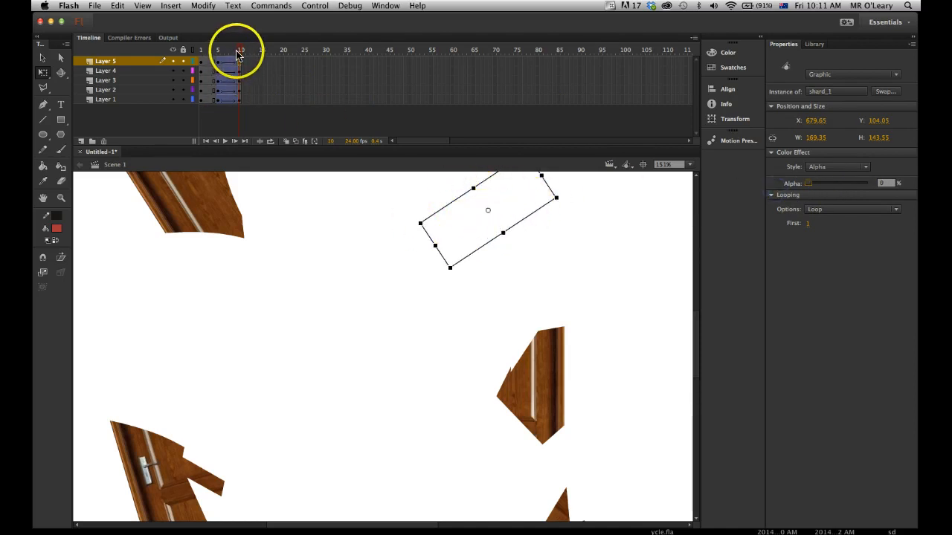
- Select the four remaining shards together at frame 10 and set their color effect to Alpha 0%
{"action": "left_click_drag", "start_coordinate": [239, 54], "coordinate": [238, 95]}
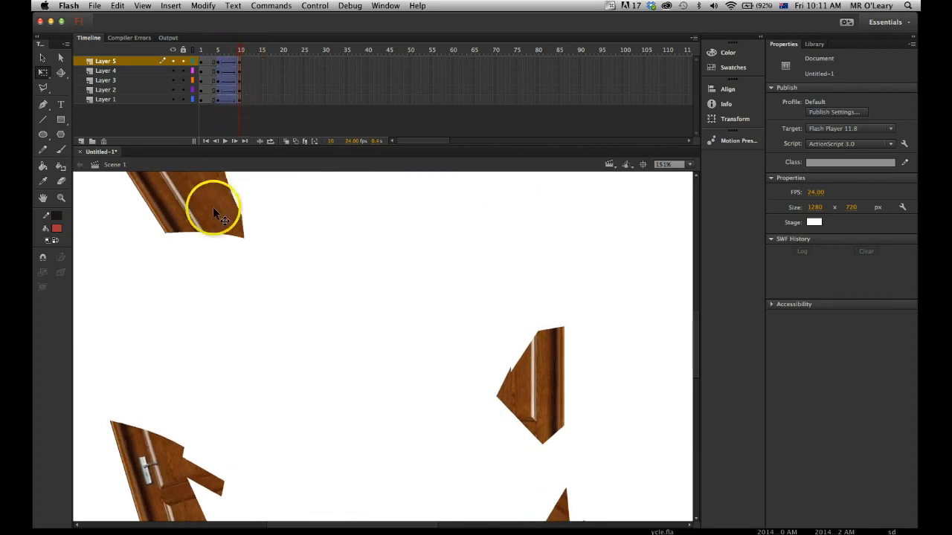
{"action": "left_click", "coordinate": [192, 201]}
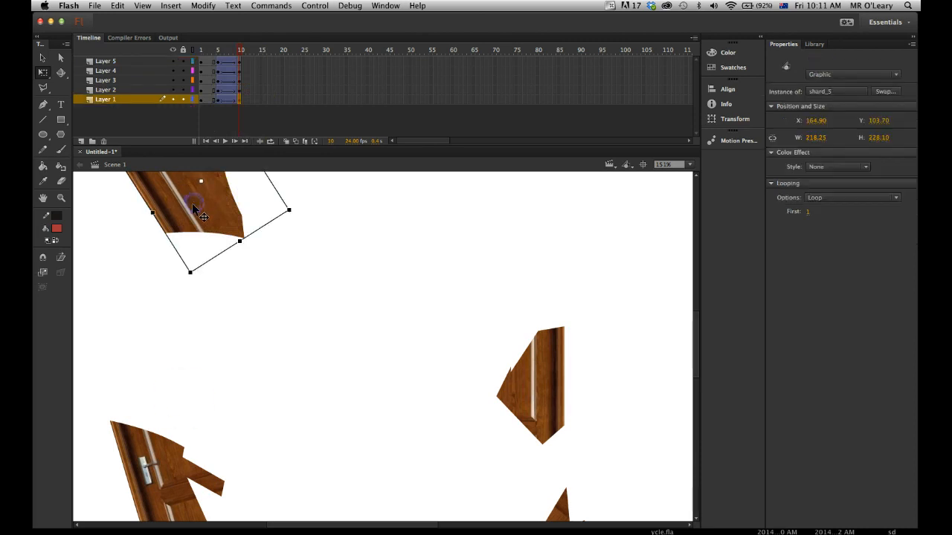
{"action": "left_click", "coordinate": [166, 461]}
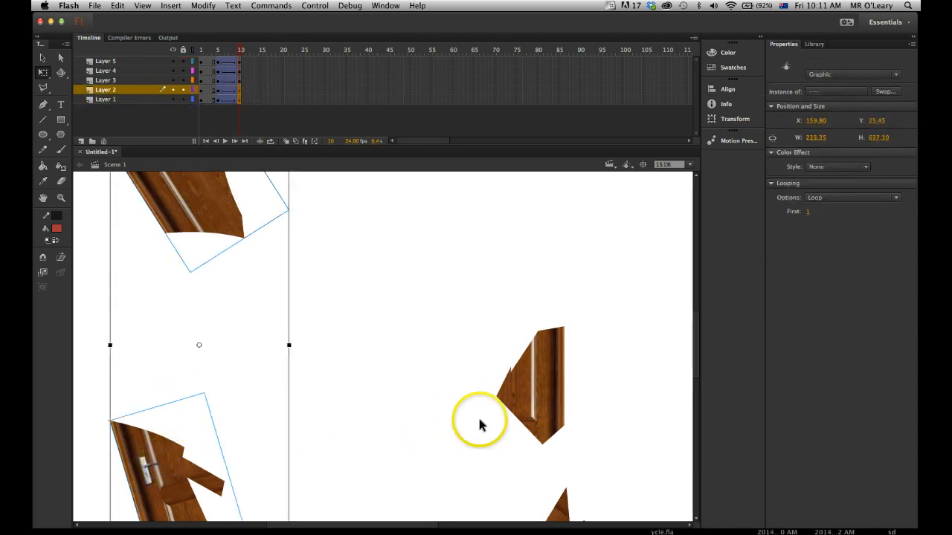
{"action": "left_click", "coordinate": [538, 396], "text": "shift"}
{"action": "key", "text": "space"}
{"action": "left_click_drag", "start_coordinate": [408, 442], "coordinate": [409, 395]}
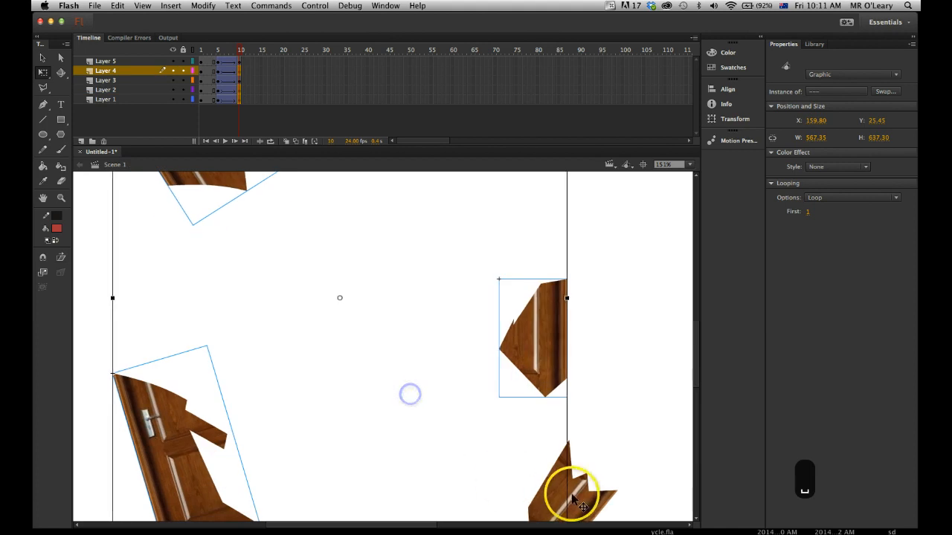
{"action": "left_click", "coordinate": [569, 493], "text": "shift"}
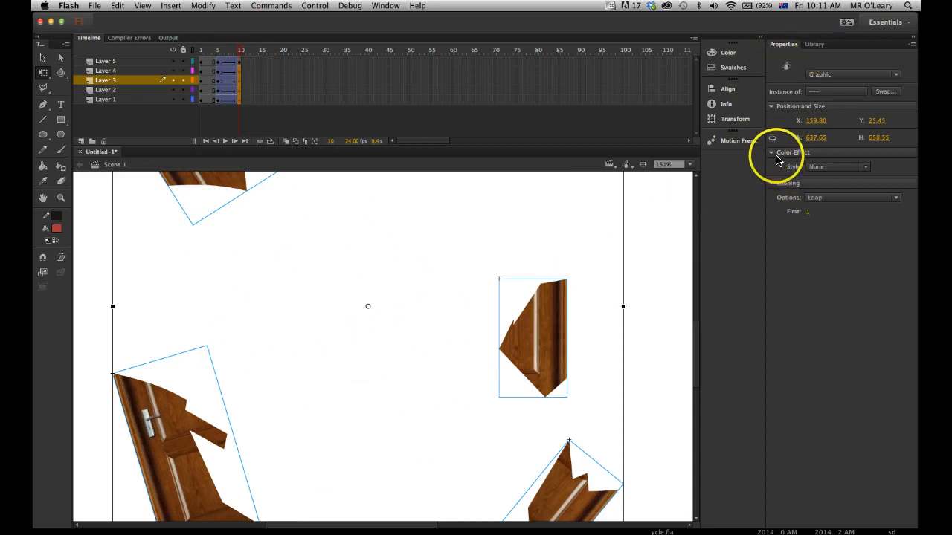
{"action": "left_click", "coordinate": [855, 168]}
{"action": "left_click", "coordinate": [831, 225]}
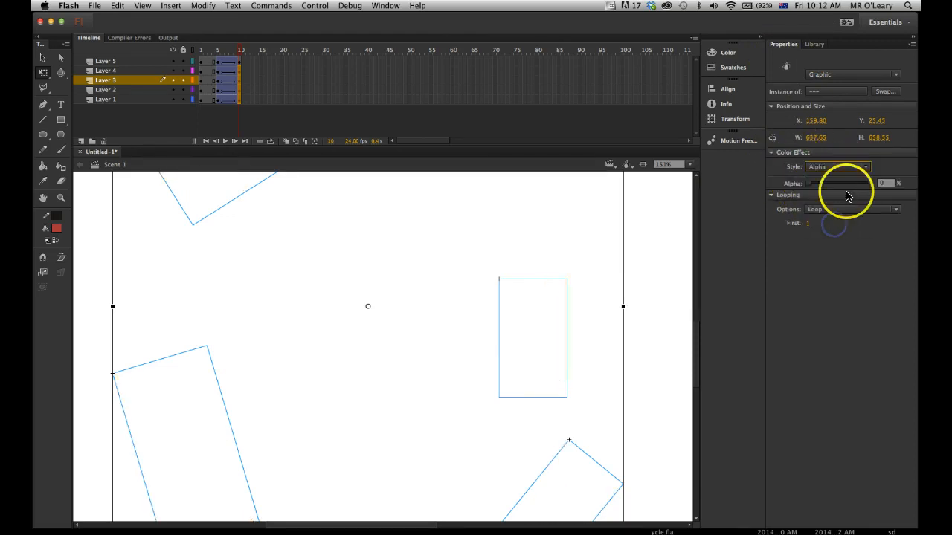
{"action": "left_click_drag", "start_coordinate": [813, 184], "coordinate": [793, 195]}
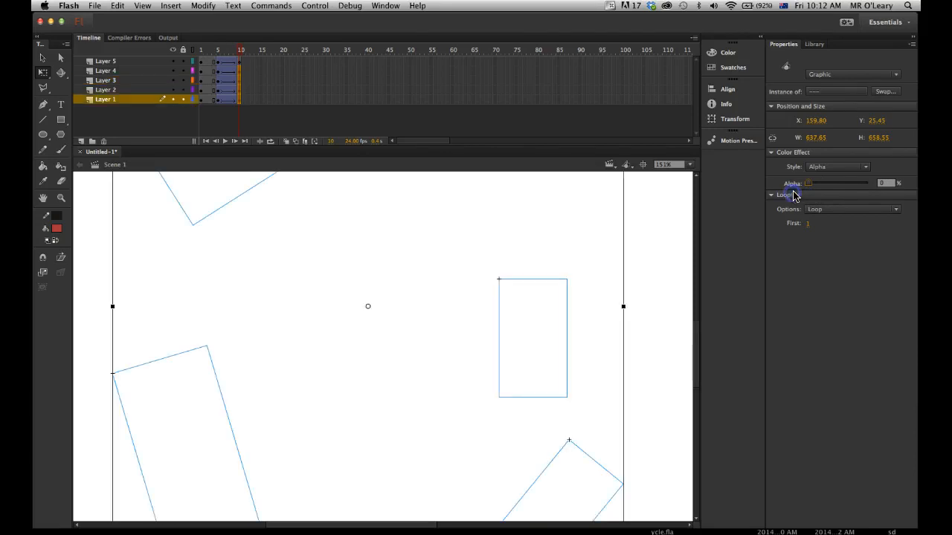
{"action": "left_click", "coordinate": [431, 276]}
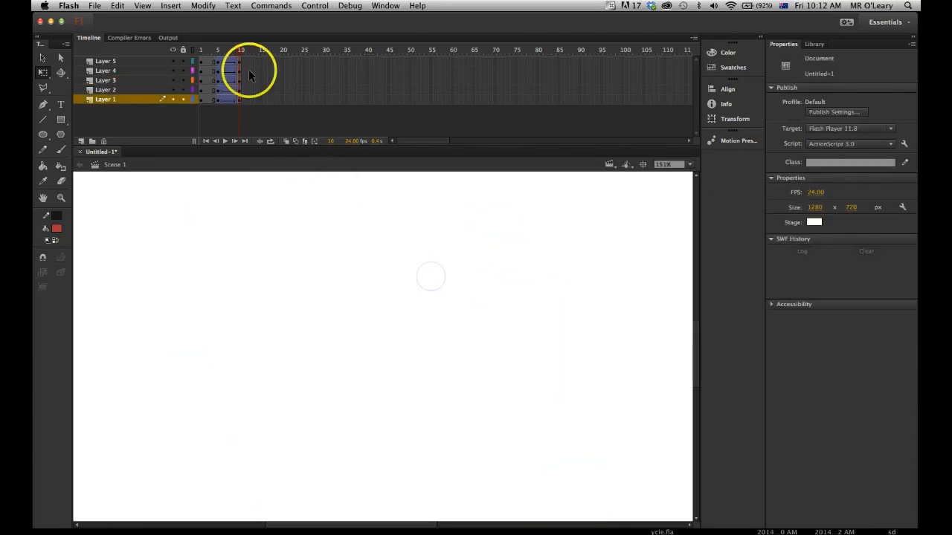
- Scrub through the shard fade-out, test the movie as an SWF, and close the test window
{"action": "left_click_drag", "start_coordinate": [240, 52], "coordinate": [202, 60]}
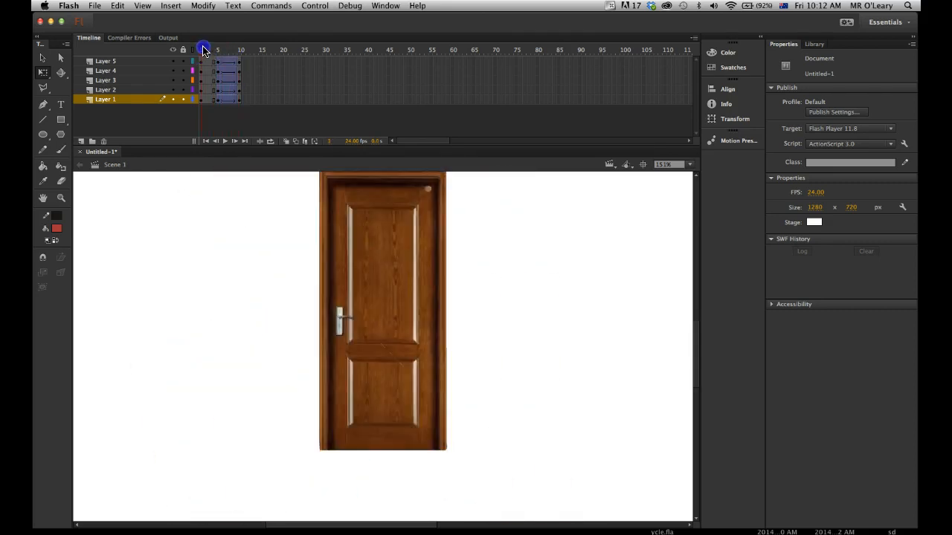
{"action": "mouse_move", "coordinate": [215, 50]}
{"action": "left_mouse_down"}
{"action": "mouse_move", "coordinate": [246, 52]}
{"action": "mouse_move", "coordinate": [202, 55]}
{"action": "left_mouse_up"}
{"action": "key", "text": "super+Return"}
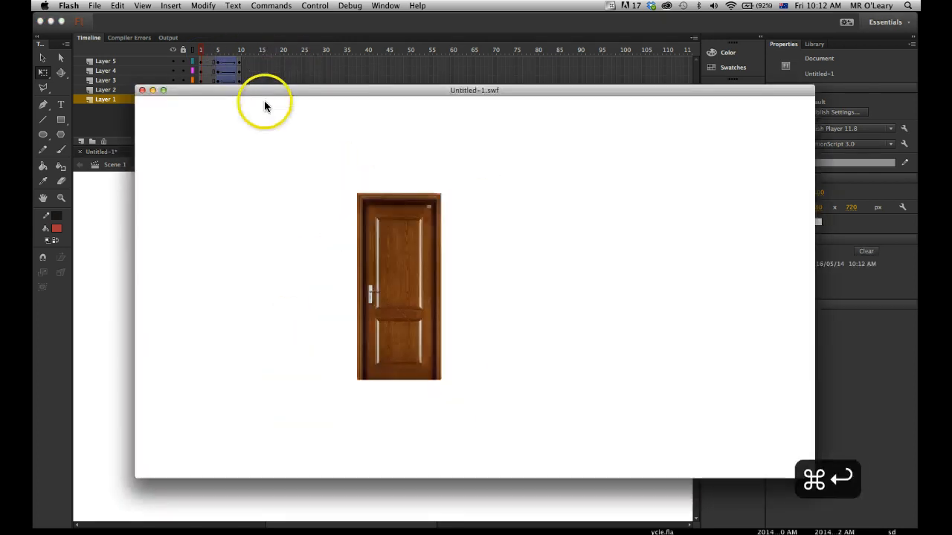
{"action": "left_click", "coordinate": [142, 90]}
- Insert extra frames at frame 3 on all five layers to lengthen the intact door's hold before the break
{"action": "left_click", "coordinate": [217, 79]}
{"action": "left_click", "coordinate": [213, 49]}
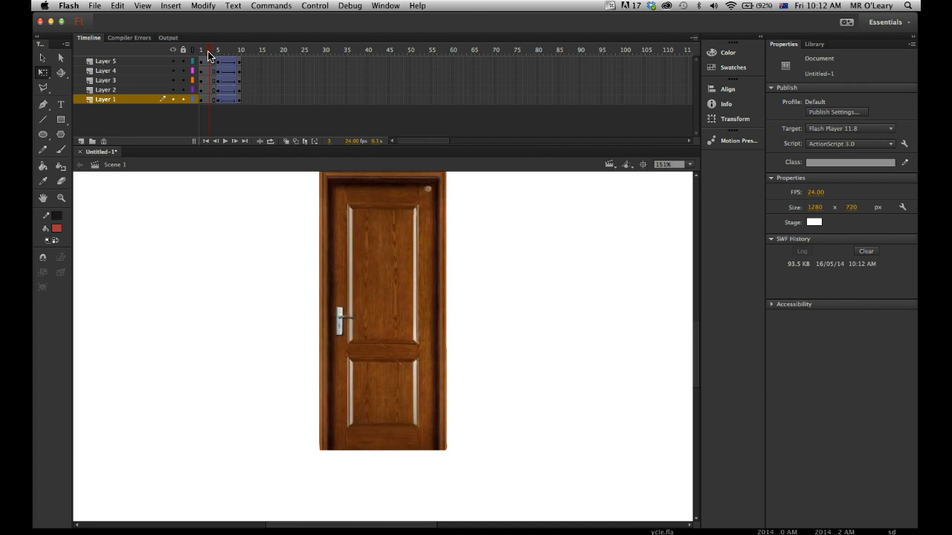
{"action": "key", "text": "F5"}
{"action": "key", "text": "F5"}
{"action": "key", "text": "F5"}
{"action": "key", "text": "F5"}
{"action": "key", "text": "F5"}
{"action": "key", "text": "F5"}
{"action": "key", "text": "F5"}
{"action": "key", "text": "F5"}
{"action": "key", "text": "F5"}
{"action": "key", "text": "F5"}
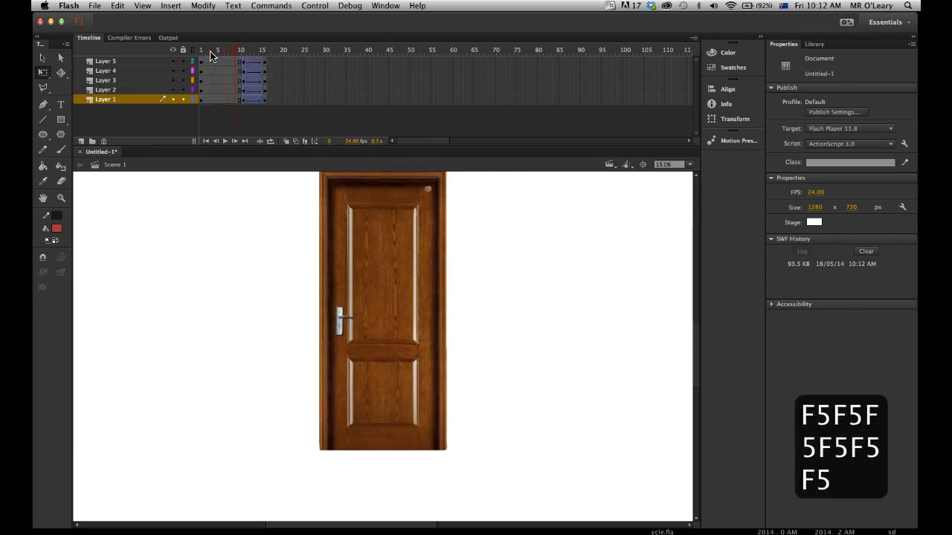
- Insert more frames before the break on all five layers so the intact door holds through frame 30
{"action": "key", "text": "F5"}
{"action": "key", "text": "F5"}
{"action": "key", "text": "F5"}
{"action": "key", "text": "F5"}
{"action": "key", "text": "F5"}
{"action": "key", "text": "F5"}
{"action": "key", "text": "F5"}
{"action": "key", "text": "F5"}
{"action": "key", "text": "F5"}
{"action": "key", "text": "F5"}
{"action": "key", "text": "F5"}
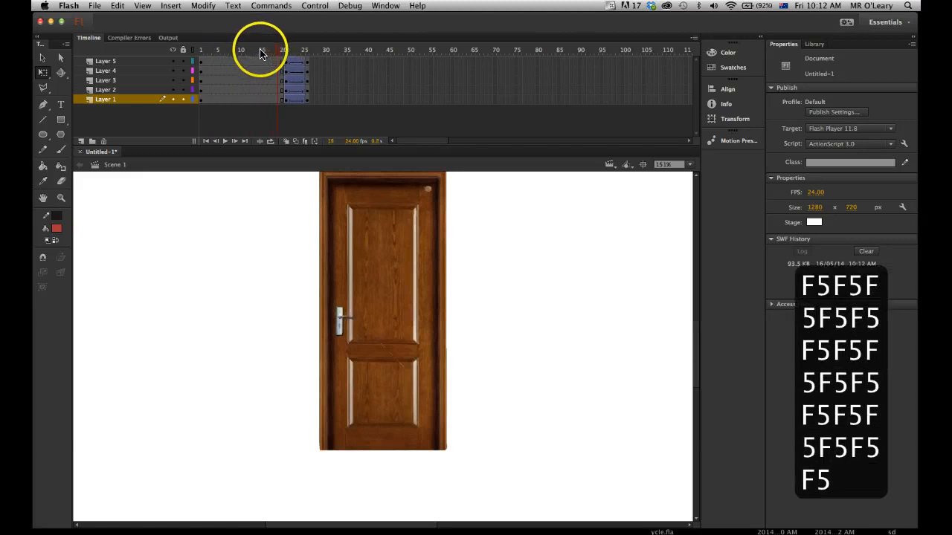
{"action": "key", "text": "F5"}
{"action": "key", "text": "F5"}
{"action": "key", "text": "F5"}
{"action": "key", "text": "F5"}
{"action": "key", "text": "F5"}
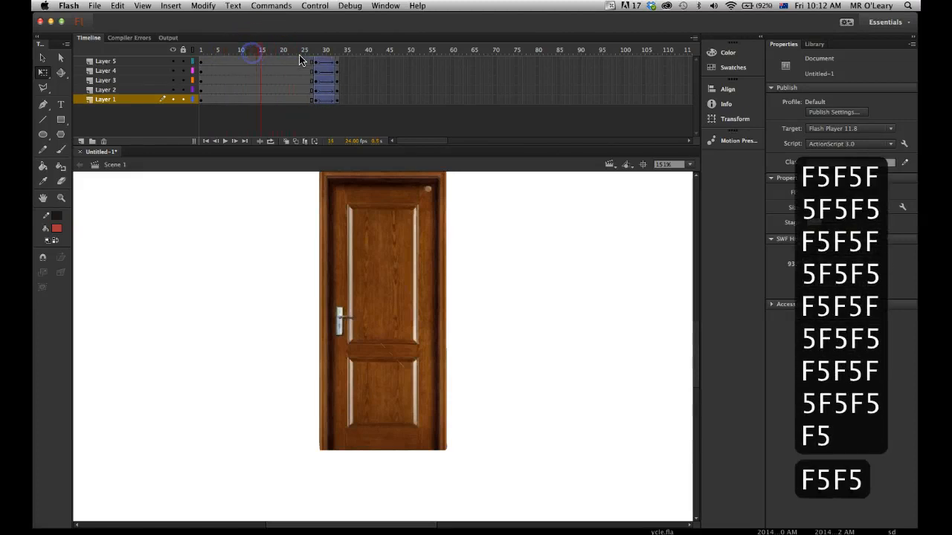
- Insert frames after the final keyframes at frame 36 on all five layers, extending the empty ending to about frame 57
{"action": "left_click", "coordinate": [348, 52]}
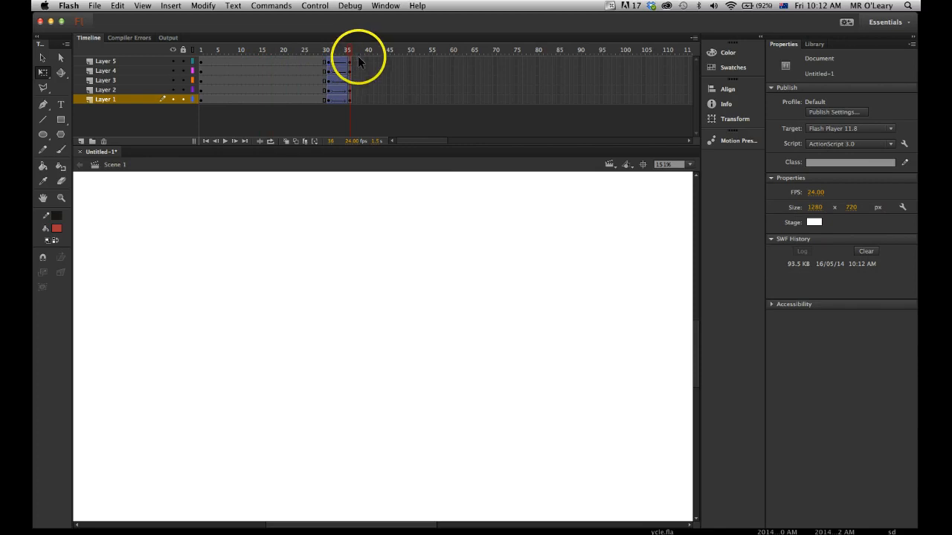
{"action": "left_click_drag", "start_coordinate": [243, 50], "coordinate": [348, 53]}
{"action": "key", "text": "F5"}
{"action": "key", "text": "F5"}
{"action": "key", "text": "F5"}
{"action": "key", "text": "F5"}
{"action": "key", "text": "F5"}
{"action": "key", "text": "F5"}
{"action": "key", "text": "F5"}
{"action": "key", "text": "F5"}
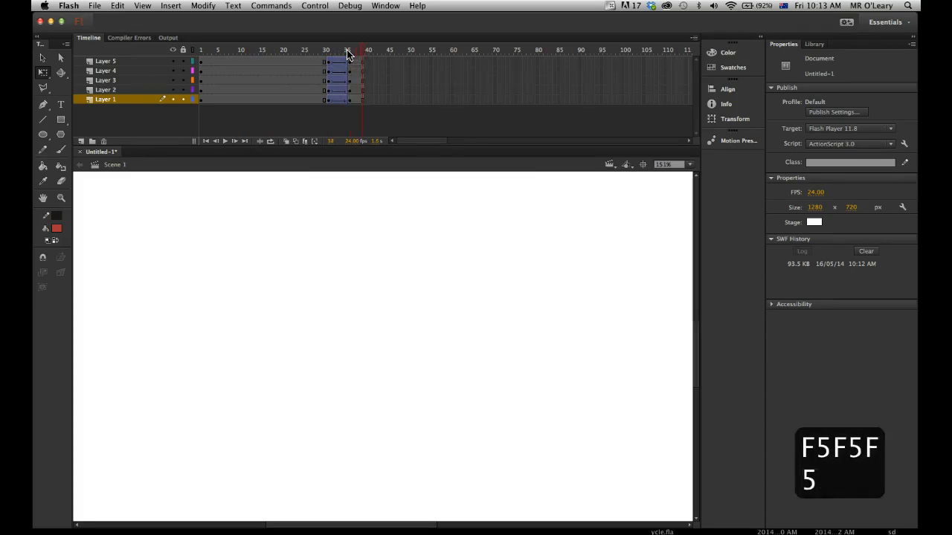
{"action": "key", "text": "F5"}
{"action": "key", "text": "F5"}
{"action": "key", "text": "F5"}
{"action": "key", "text": "F5"}
{"action": "key", "text": "F5"}
{"action": "key", "text": "F5"}
{"action": "key", "text": "F5"}
{"action": "key", "text": "F5"}
{"action": "key", "text": "F5"}
{"action": "key", "text": "F5"}
{"action": "key", "text": "F5"}
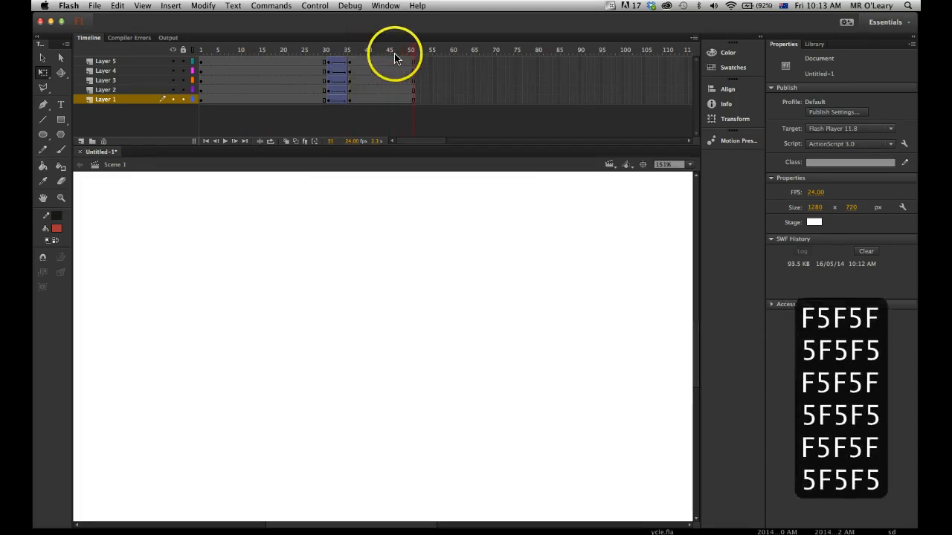
{"action": "key", "text": "F5"}
{"action": "key", "text": "F5"}
- Return the playhead to frame 1, test the movie as an SWF to check the new timing, and close the test window
{"action": "left_click_drag", "start_coordinate": [404, 51], "coordinate": [171, 68]}
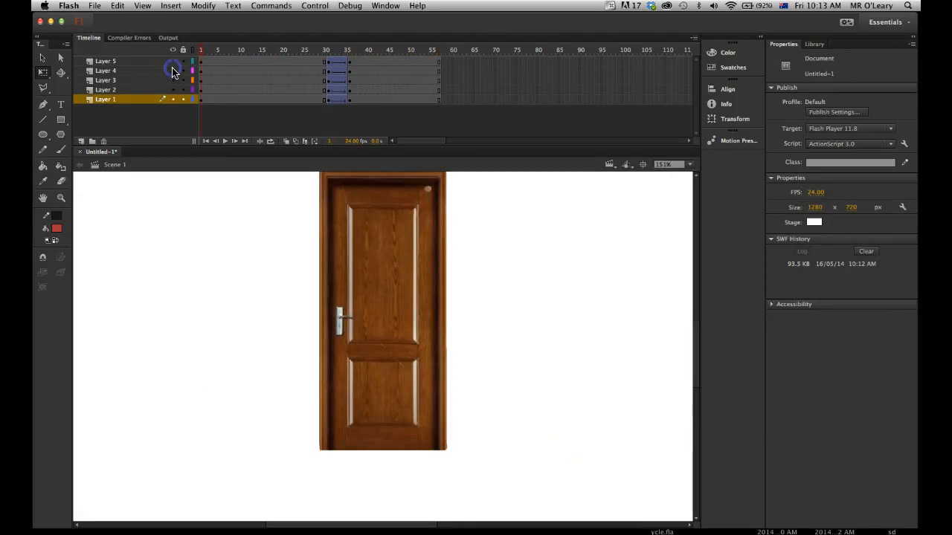
{"action": "key", "text": "super+Return"}
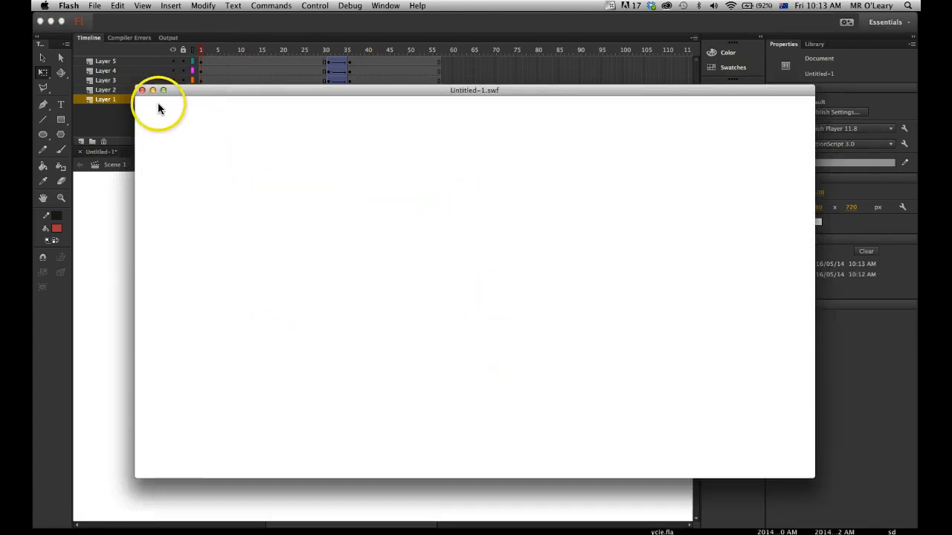
{"action": "left_click", "coordinate": [142, 91]}
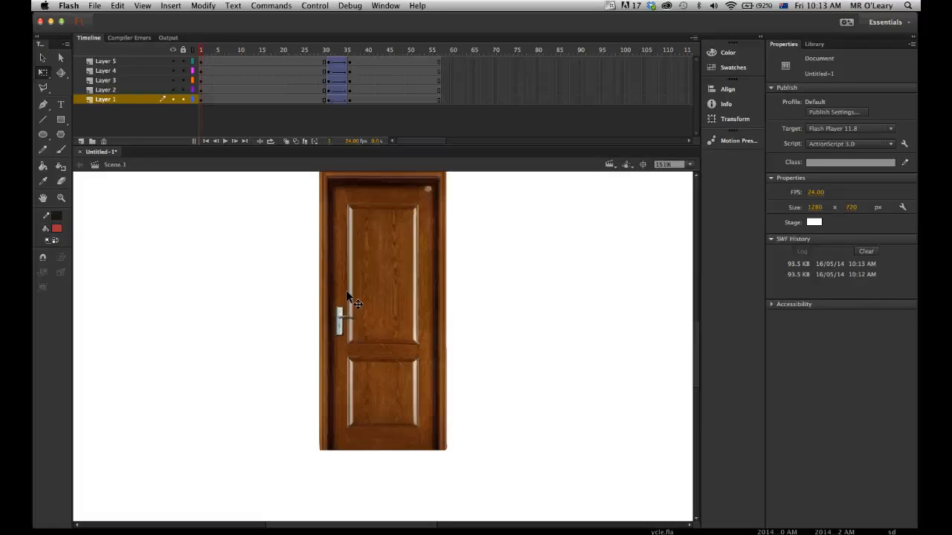
{"action": "left_click", "coordinate": [204, 513]}
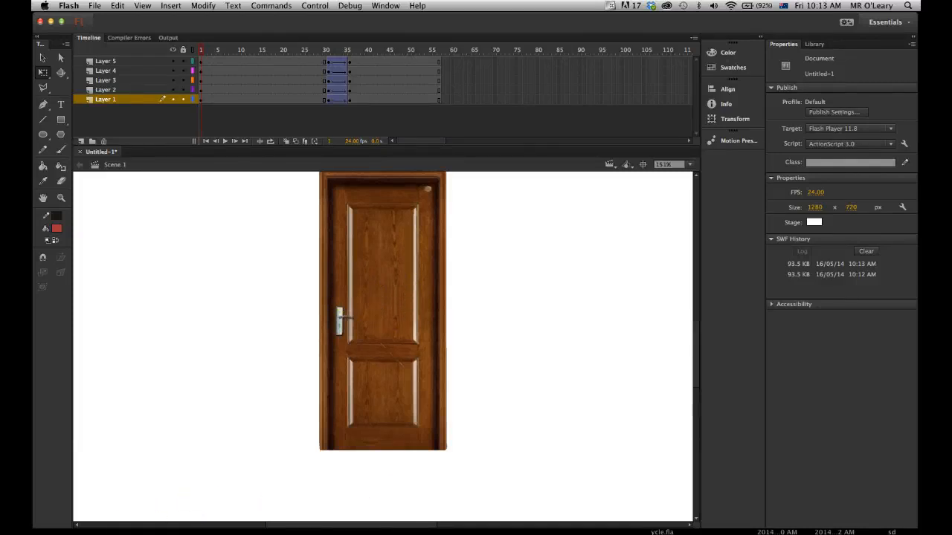